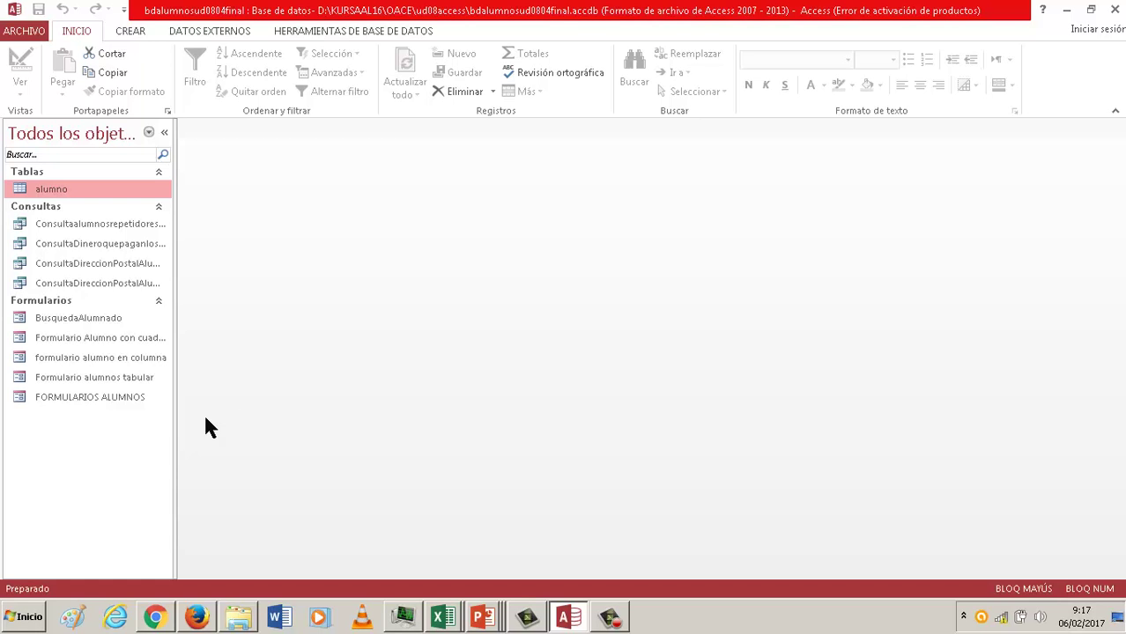
# Save the 0806 images presentation and close it
pyautogui.click(483, 618)
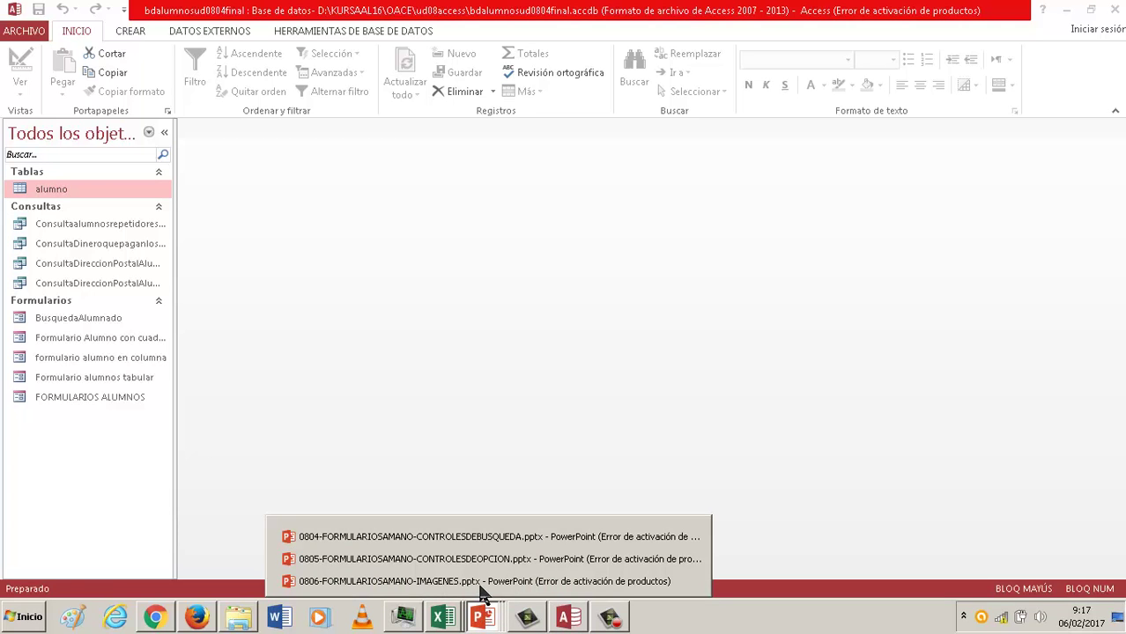
pyautogui.click(485, 583)
pyautogui.click(491, 343)
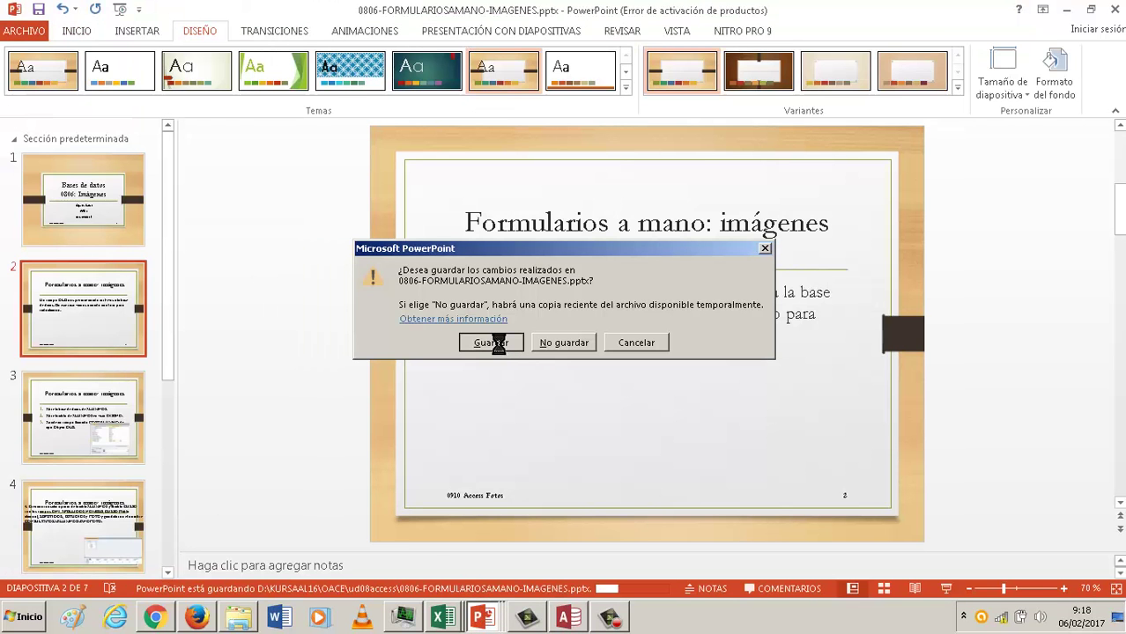
# Close the 0805 and last remaining PowerPoint windows, then launch PowerPoint 2013 anew
pyautogui.click(484, 618)
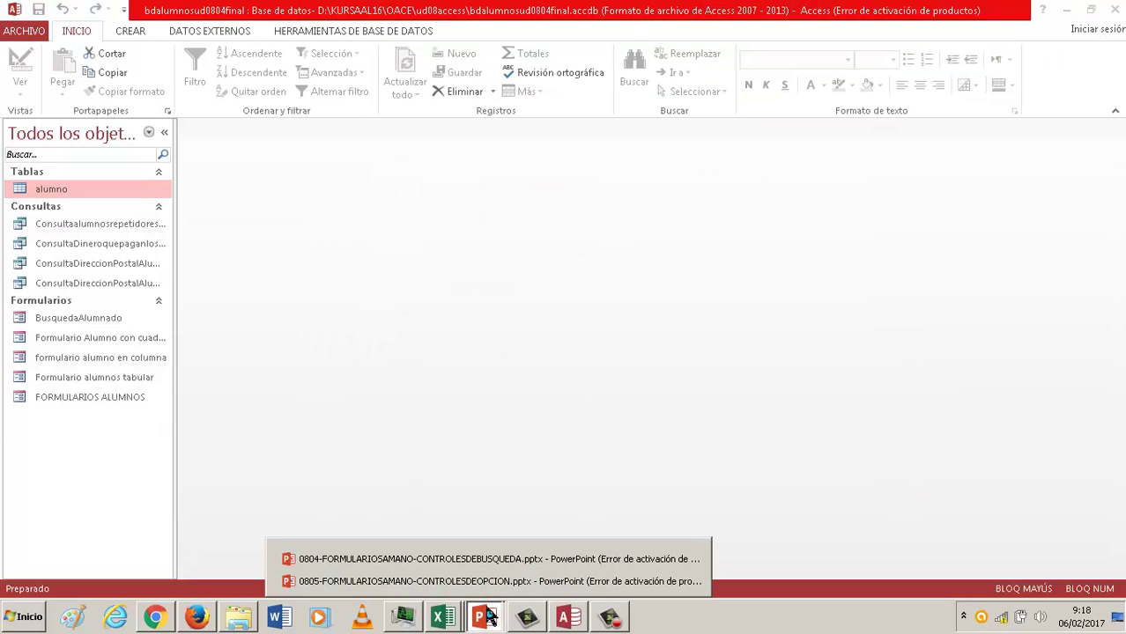
pyautogui.rightClick(520, 583)
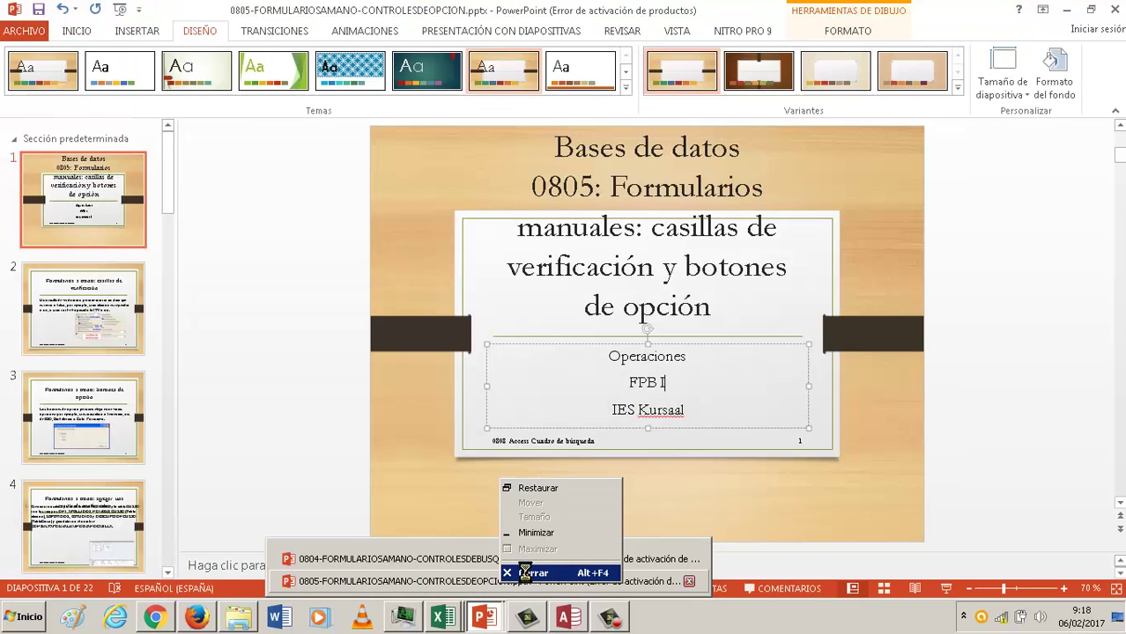
pyautogui.click(527, 570)
pyautogui.rightClick(493, 616)
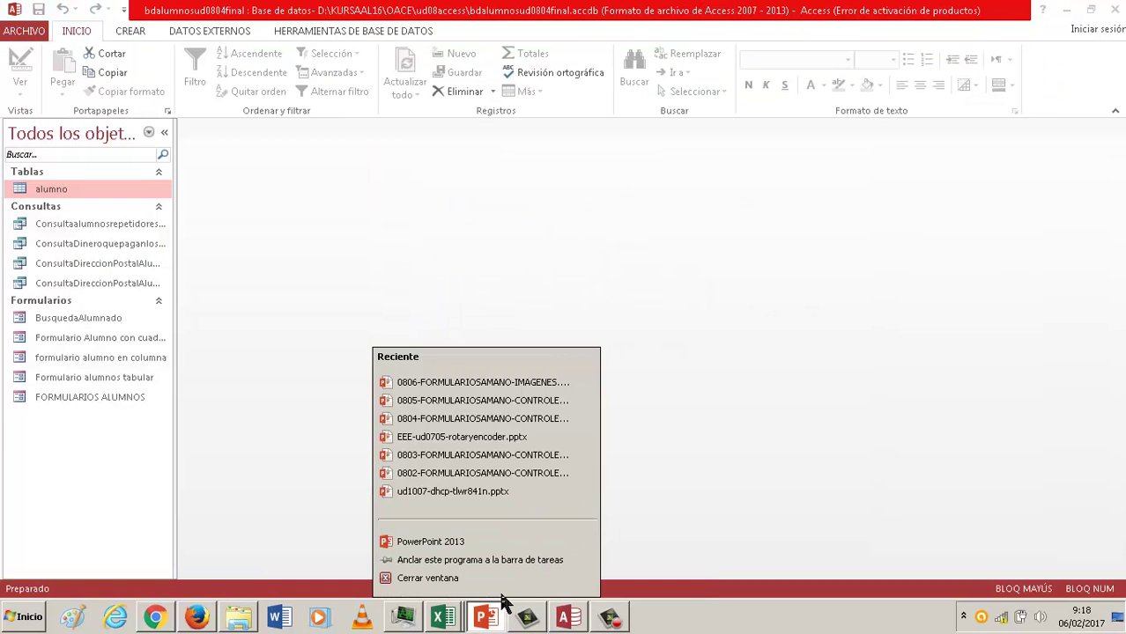
pyautogui.click(499, 586)
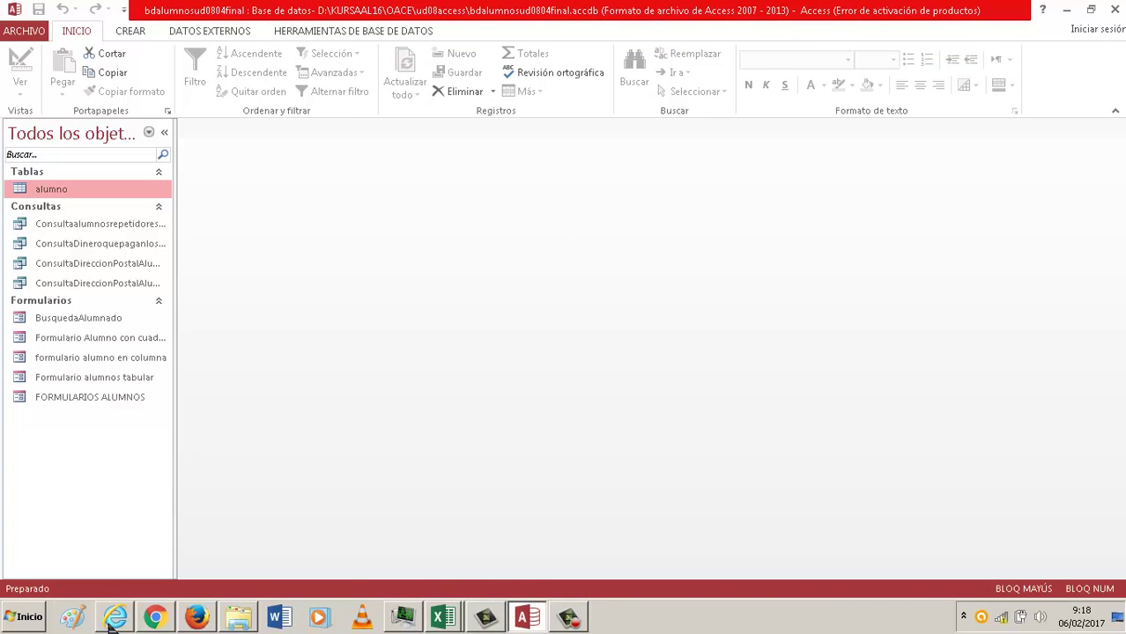
pyautogui.click(24, 621)
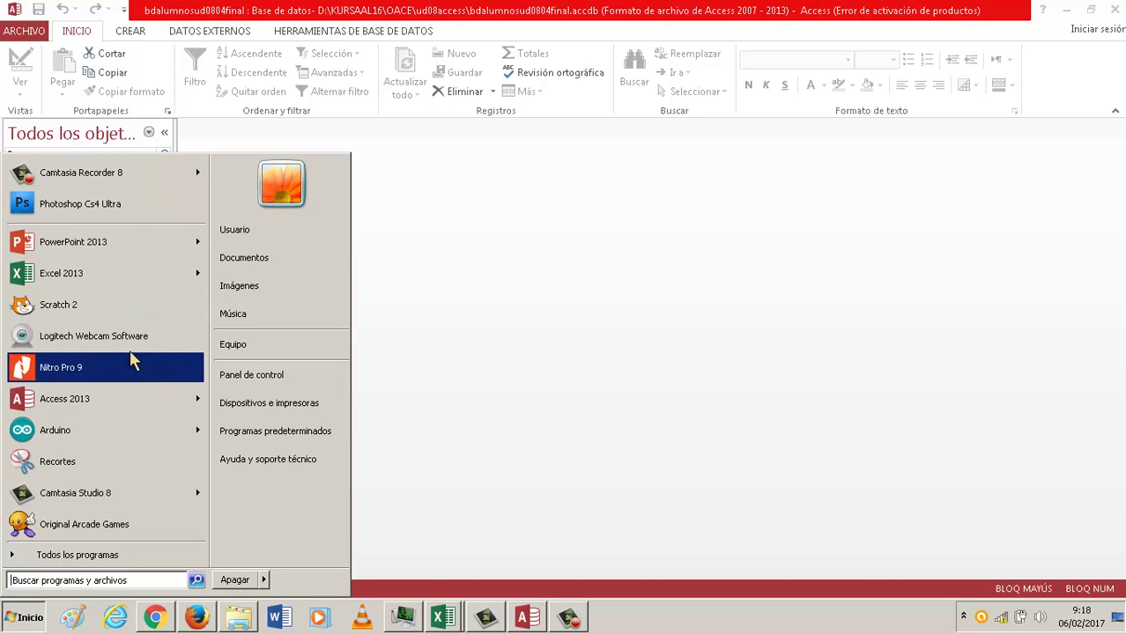
pyautogui.click(135, 254)
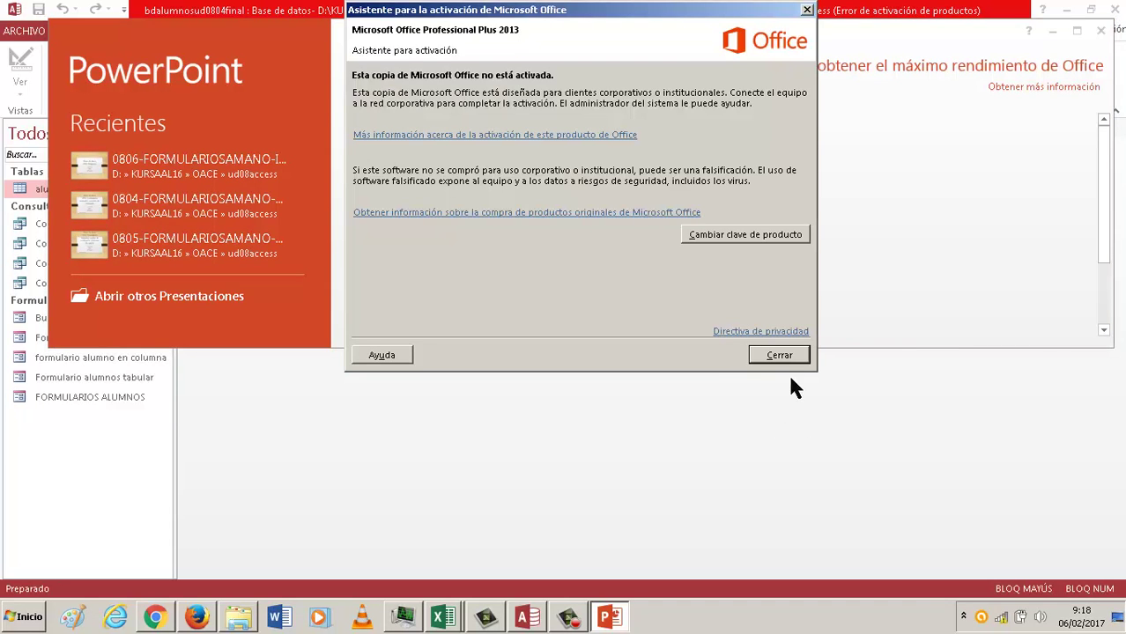
# Dismiss the activation notice and create a blank presentation titled 'Tutoriales de Access'
pyautogui.click(780, 356)
pyautogui.doubleClick(761, 35)
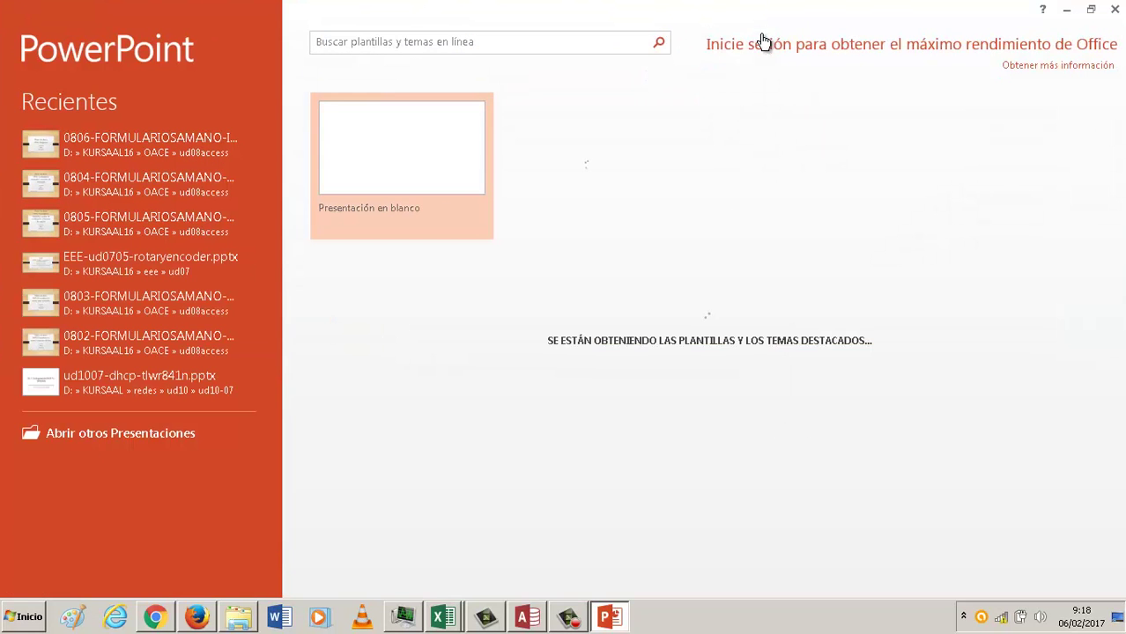
pyautogui.click(448, 142)
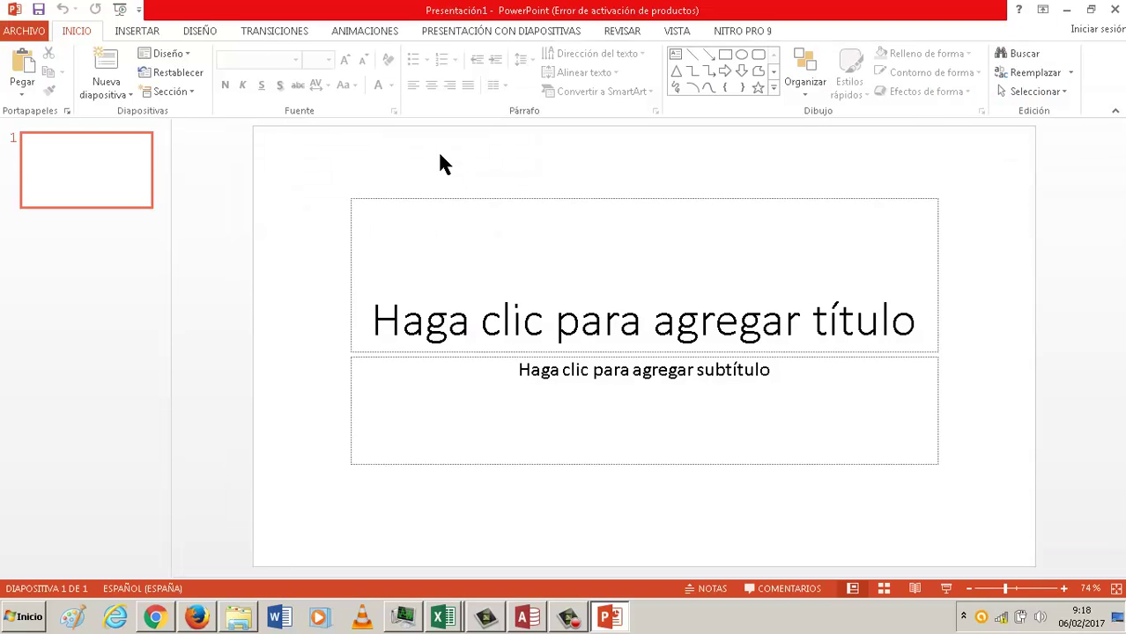
pyautogui.click(599, 283)
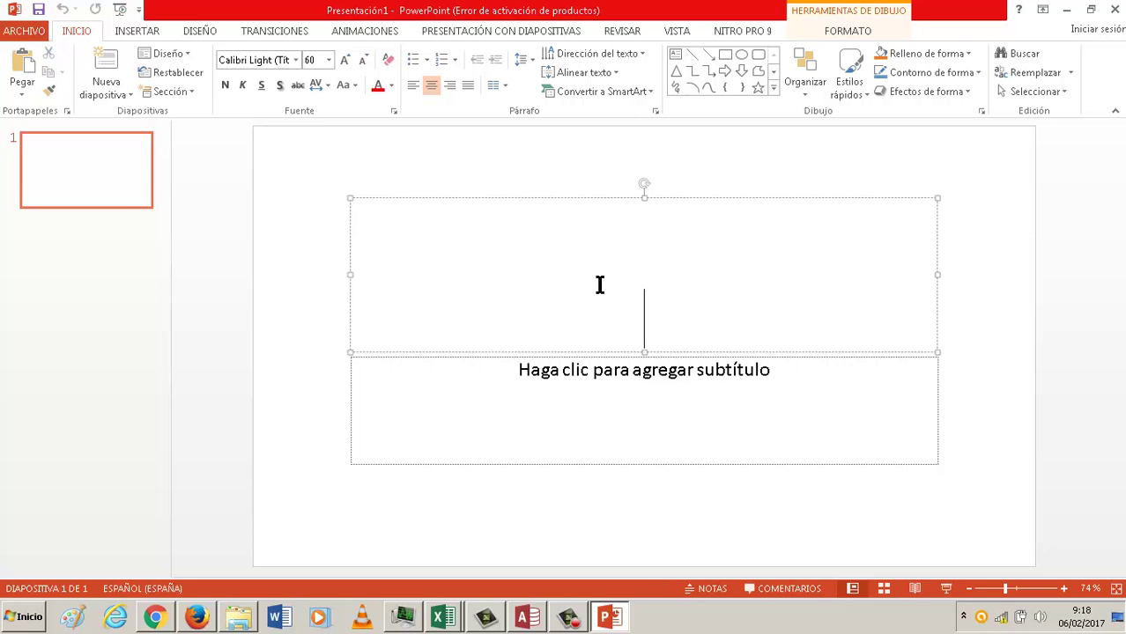
pyautogui.write('tUTO')
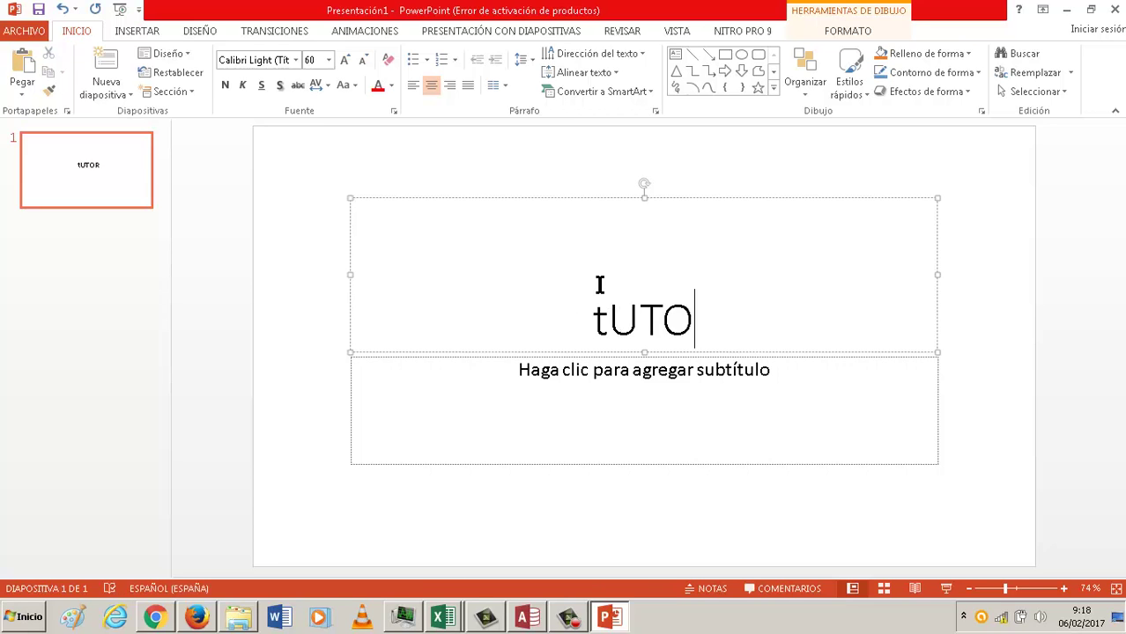
pyautogui.press('BackSpace')
pyautogui.press('BackSpace')
pyautogui.press('BackSpace')
pyautogui.press('BackSpace')
pyautogui.write('Tutoriales d')
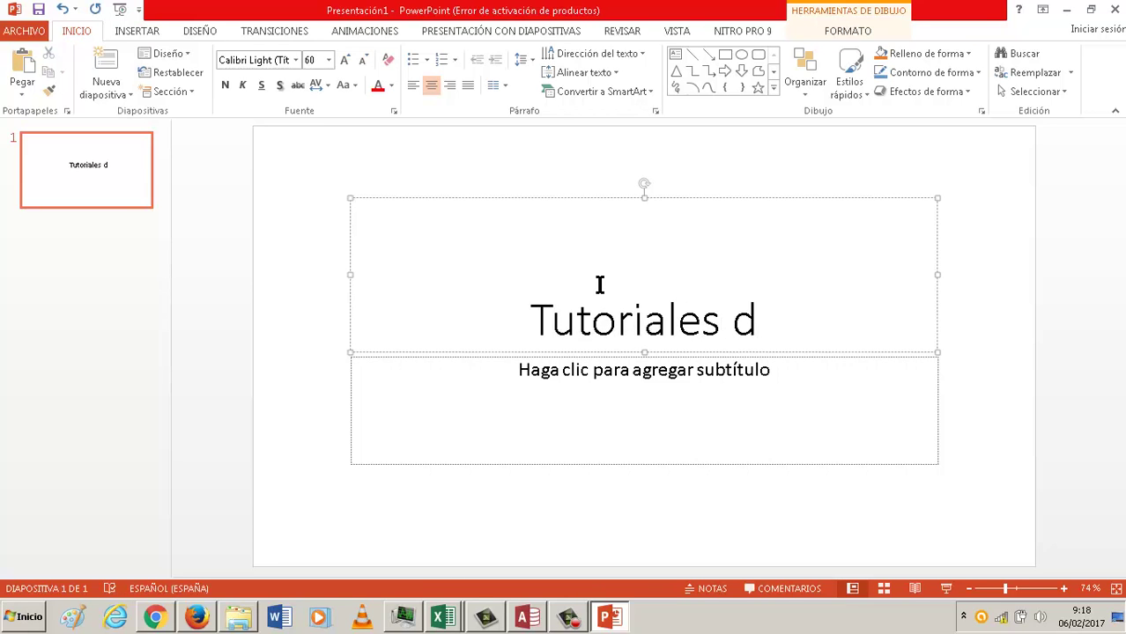
pyautogui.write('e Access')
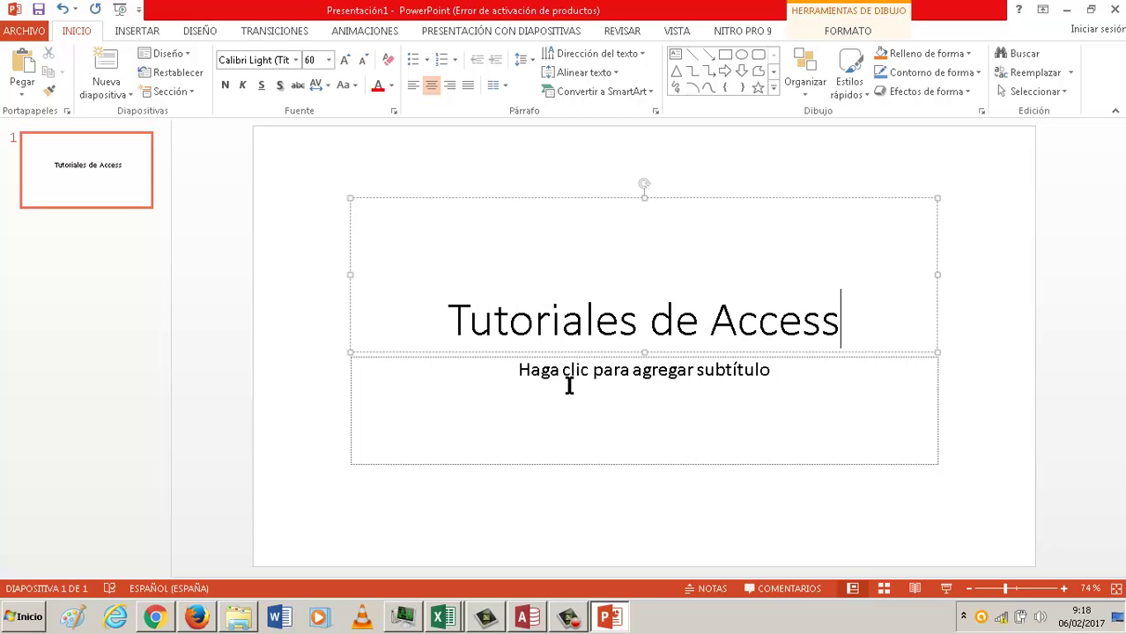
# Enter the author's name as the first subtitle line, correcting its spelling
pyautogui.click(587, 385)
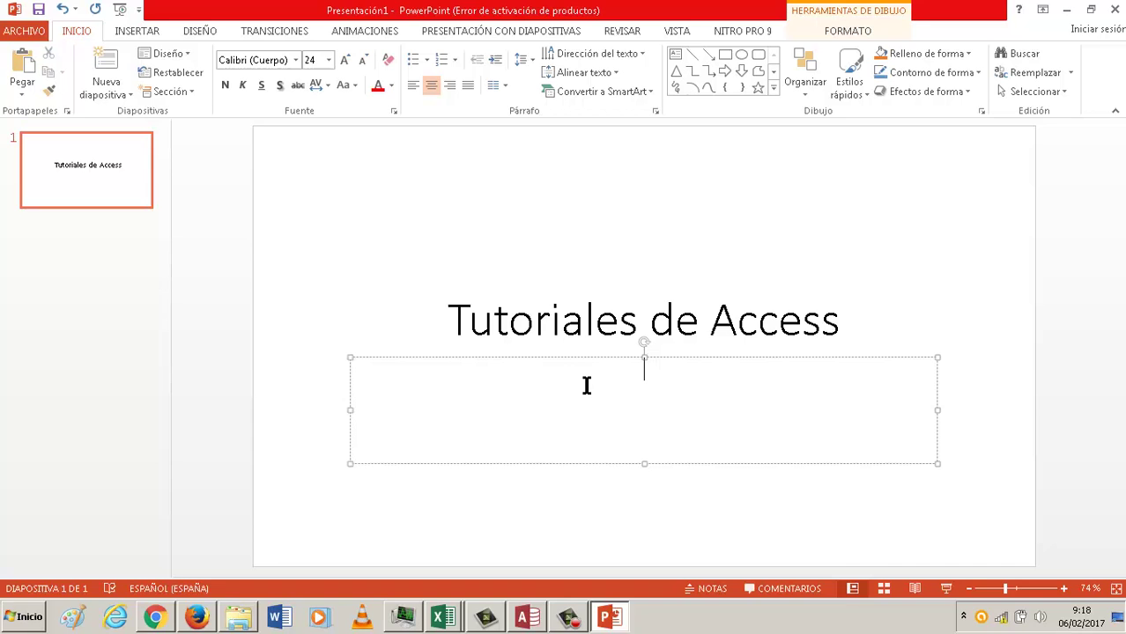
pyautogui.write('José Luis Us')
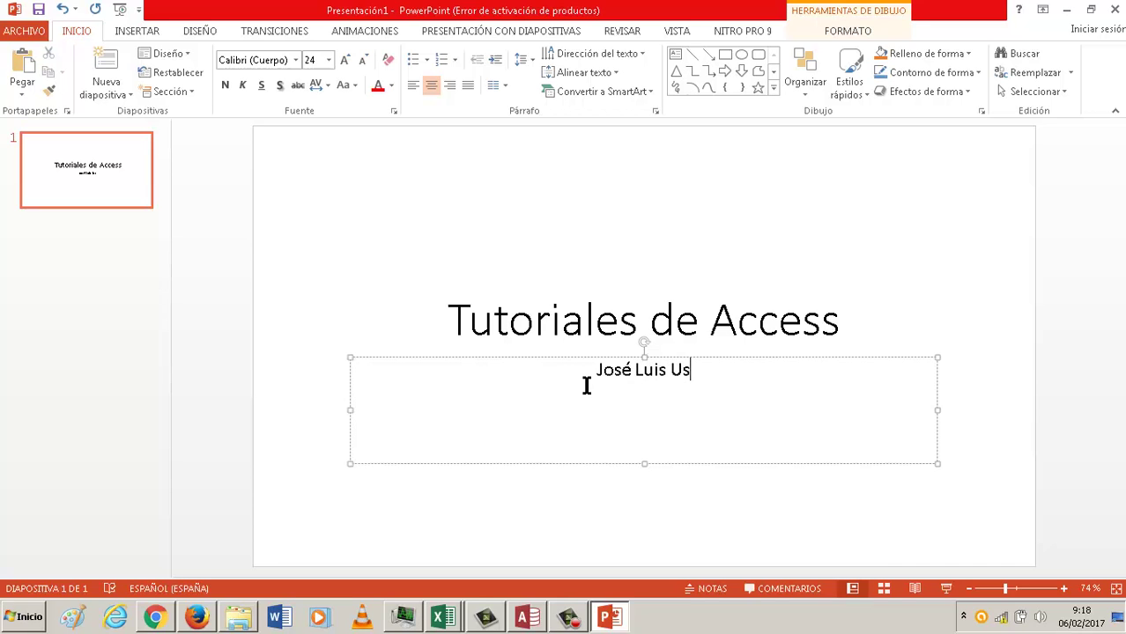
pyautogui.write('ero Vílchz')
pyautogui.press('Return')
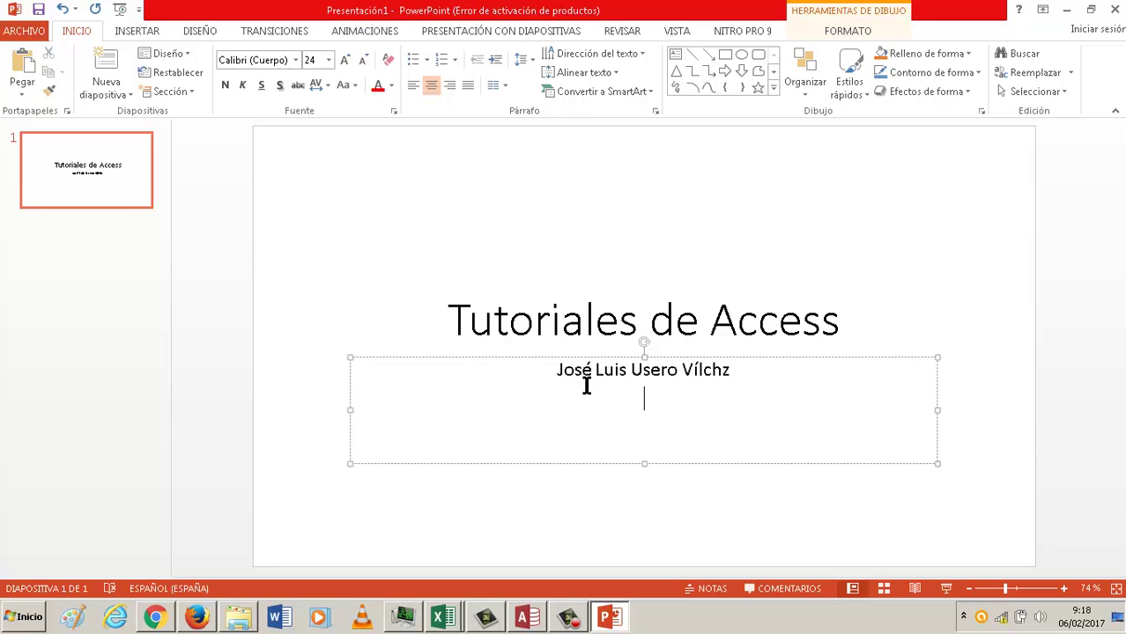
pyautogui.write('Fo')
pyautogui.press('BackSpace')
pyautogui.press('Left')
pyautogui.press('Left')
pyautogui.press('Left')
pyautogui.write('e')
pyautogui.press('Down')
# Add the subtitle lines 'Formación Profesional Básica I' and 'IES KURSAAL'
pyautogui.write('ormación')
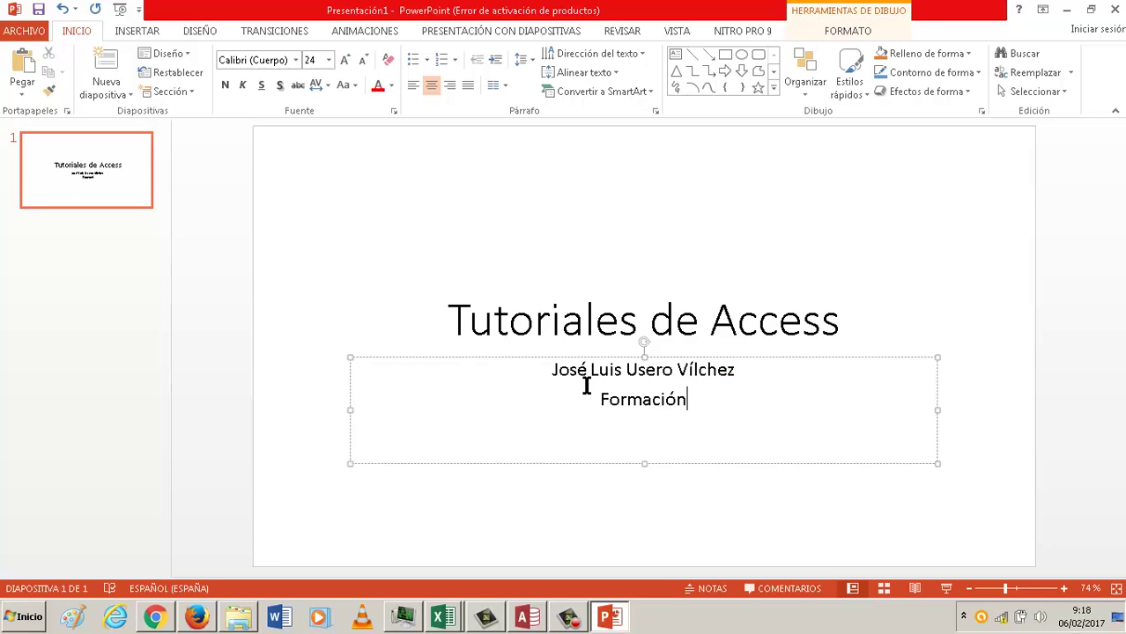
pyautogui.write(' Profesional Ba')
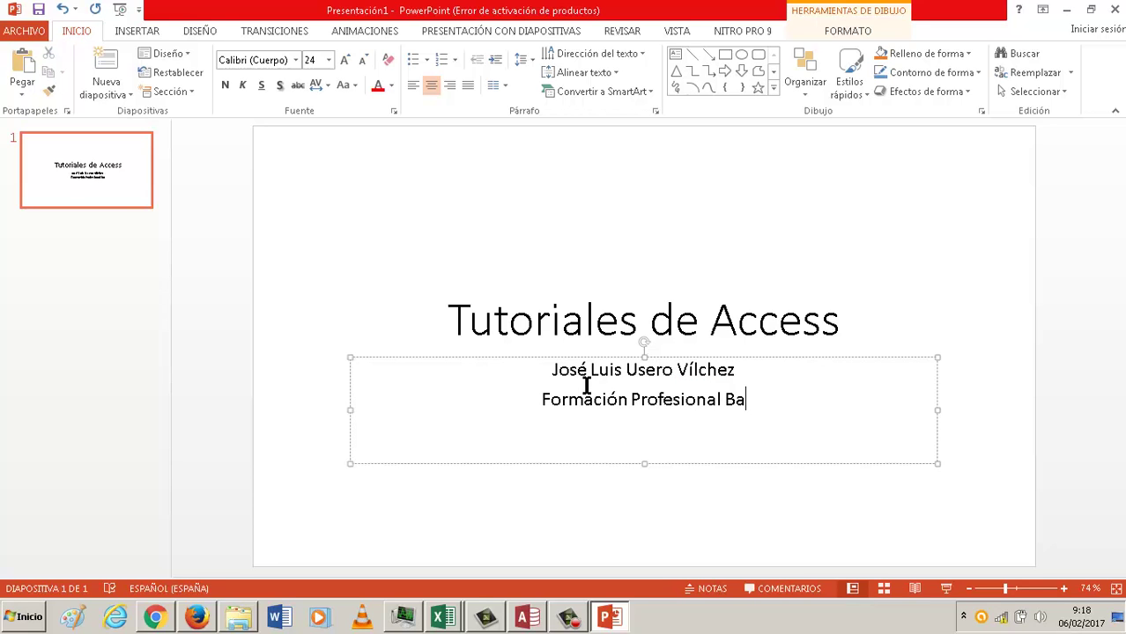
pyautogui.press('BackSpace')
pyautogui.write('ásica i')
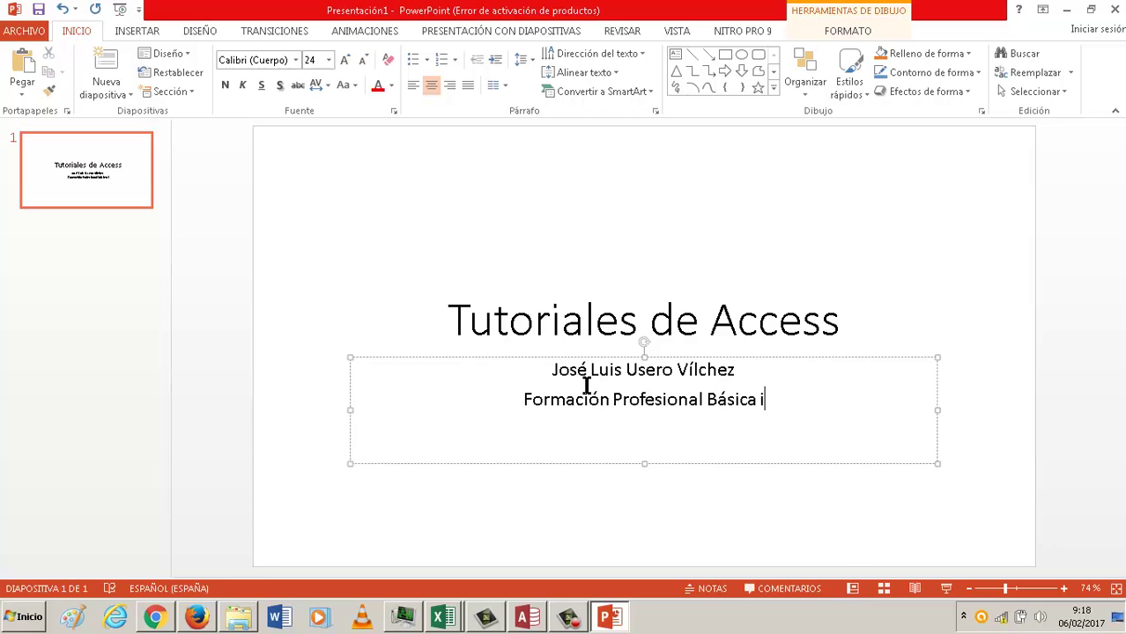
pyautogui.press('BackSpace')
pyautogui.press('BackSpace')
pyautogui.write('i')
pyautogui.press('Return')
pyautogui.press('BackSpace')
pyautogui.press('BackSpace')
pyautogui.press('BackSpace')
pyautogui.write('I')
pyautogui.press('Return')
pyautogui.write('IES')
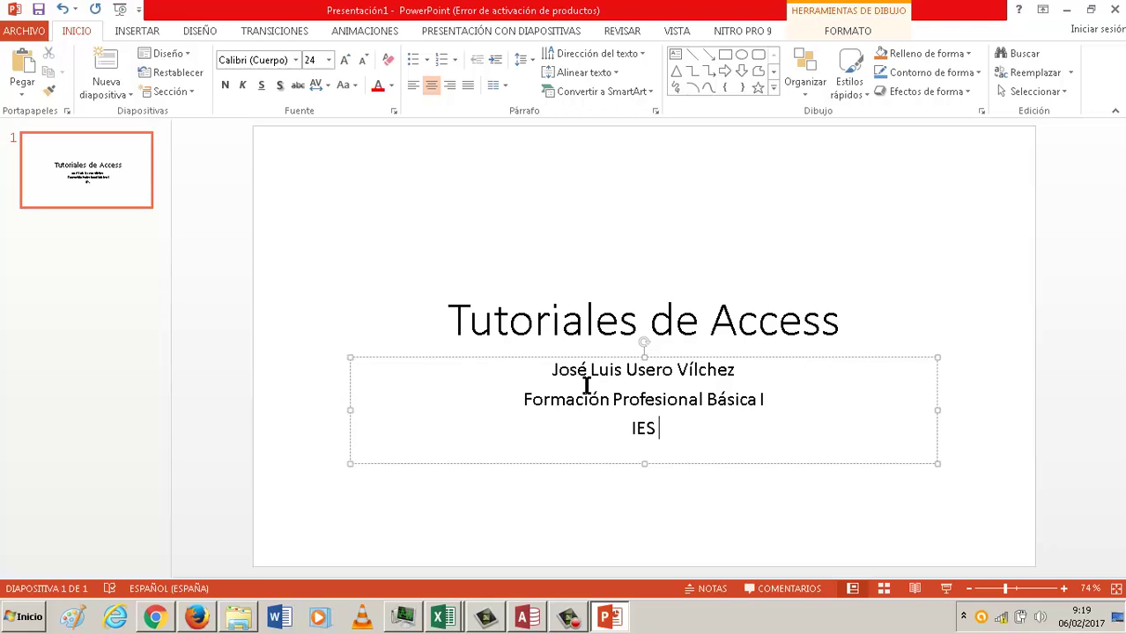
pyautogui.write(' KURSAAL')
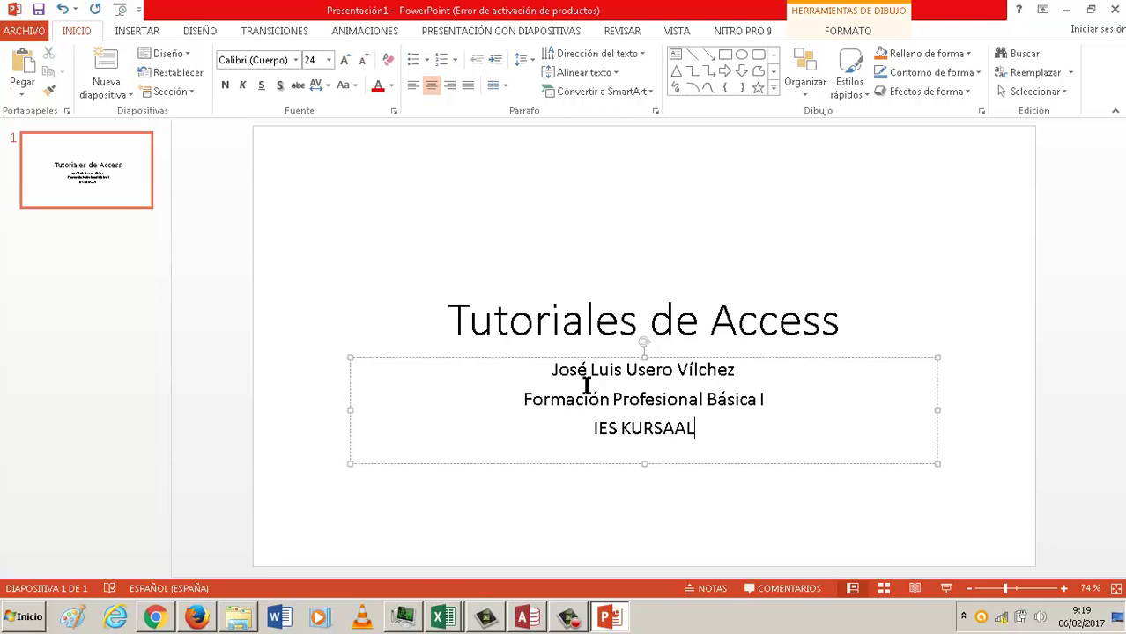
# Search Google images in Firefox for 'logo ies kursaal'
pyautogui.click(200, 616)
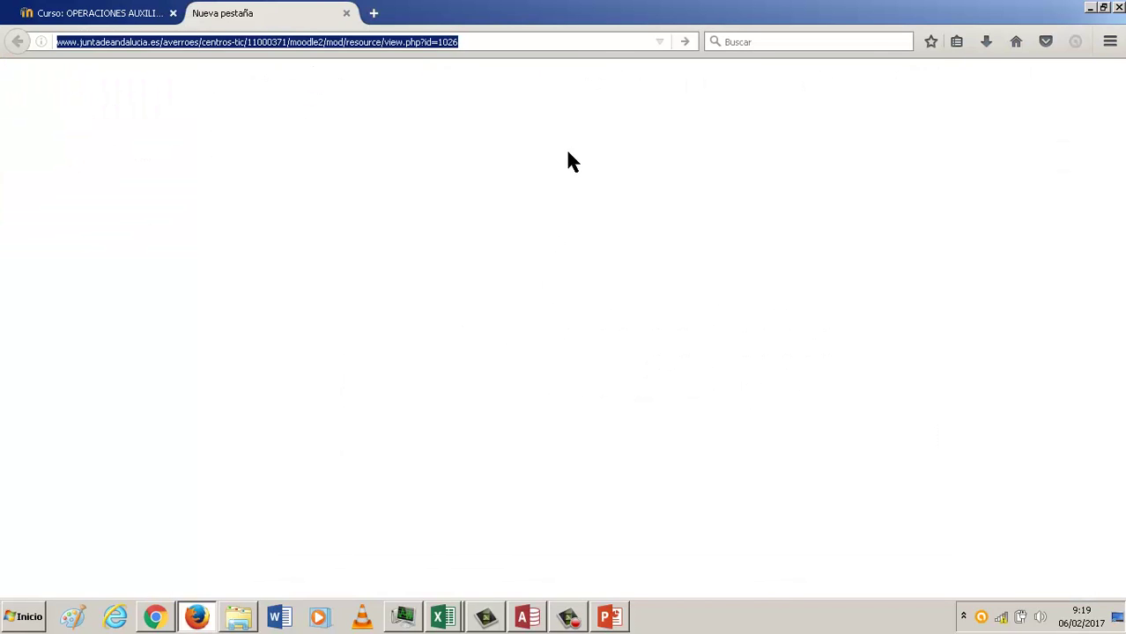
pyautogui.click(767, 45)
pyautogui.write('log')
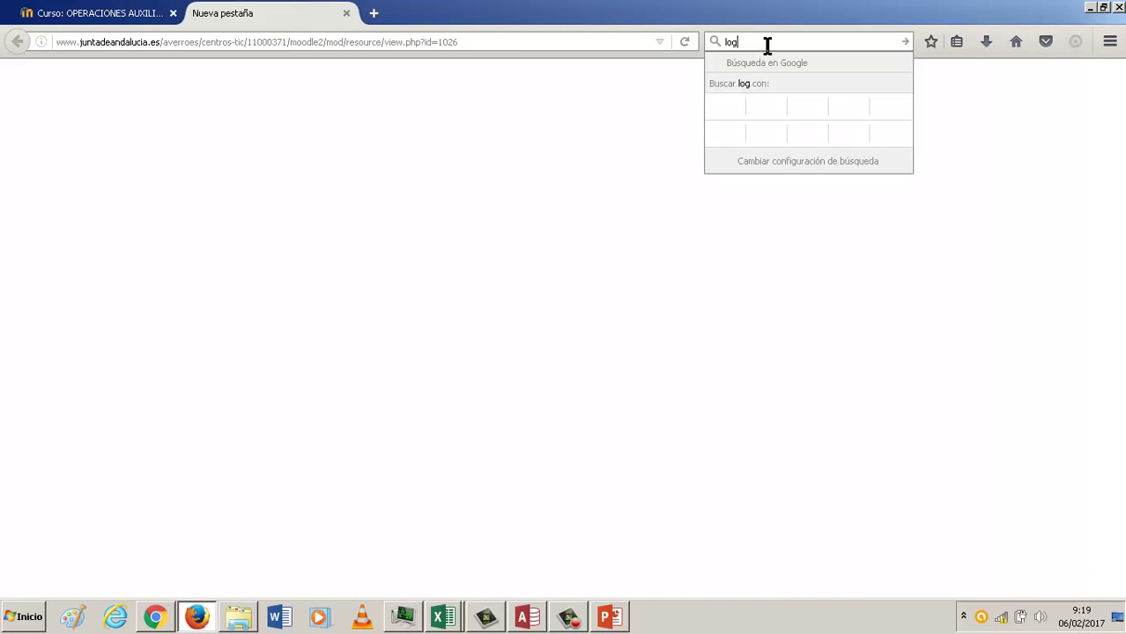
pyautogui.write('o kursaa')
pyautogui.press('Return')
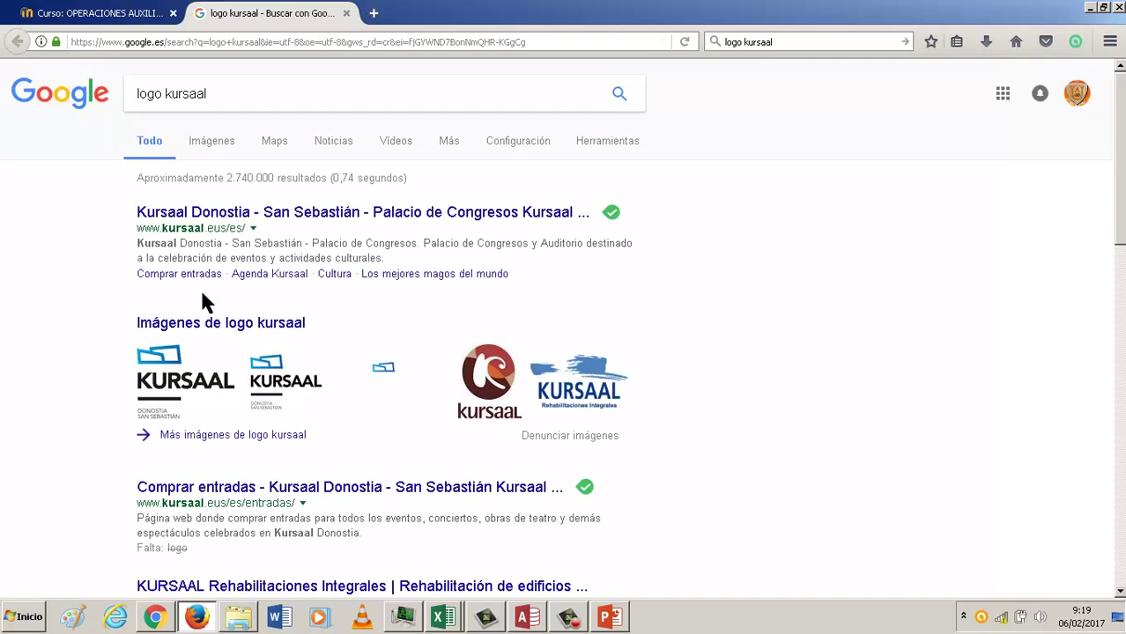
pyautogui.click(214, 326)
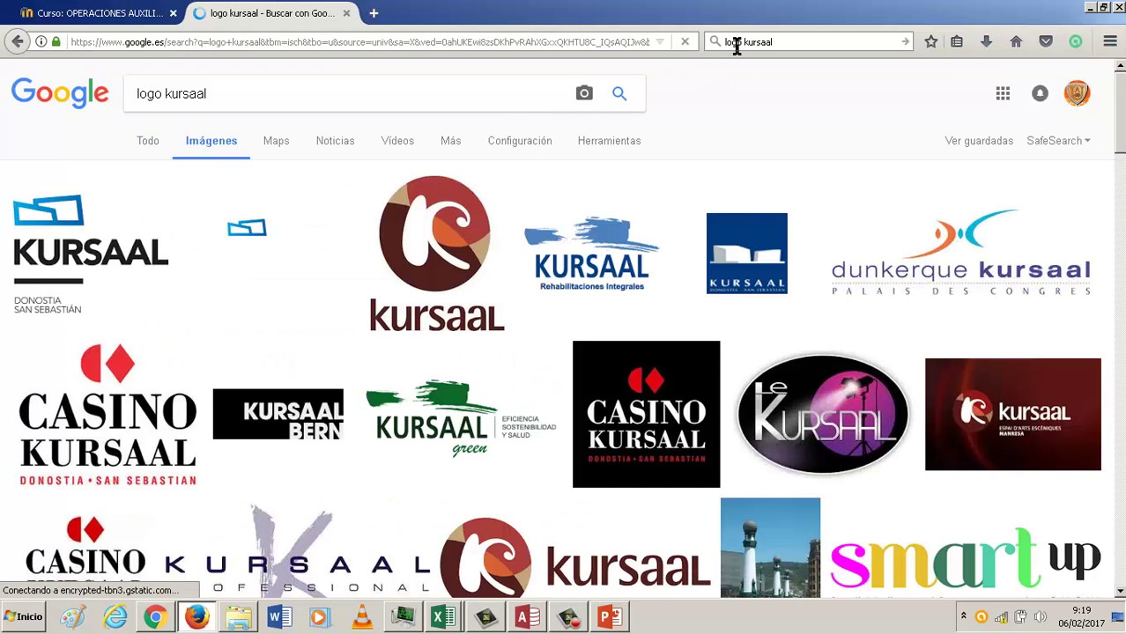
pyautogui.click(736, 45)
pyautogui.click(779, 44)
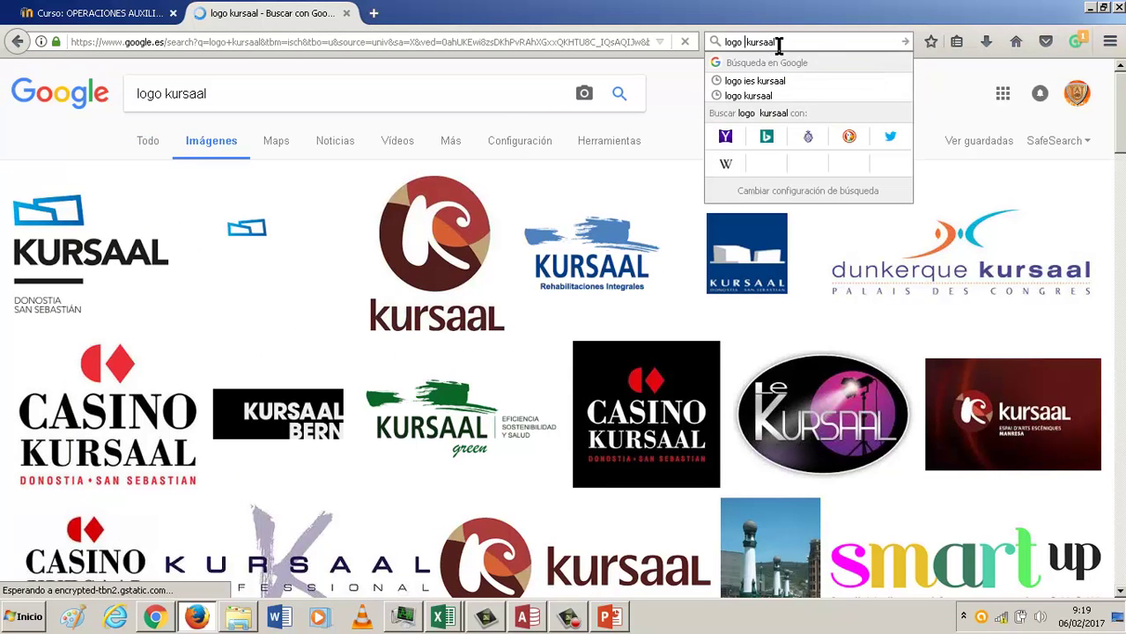
pyautogui.write('ies')
pyautogui.press('Return')
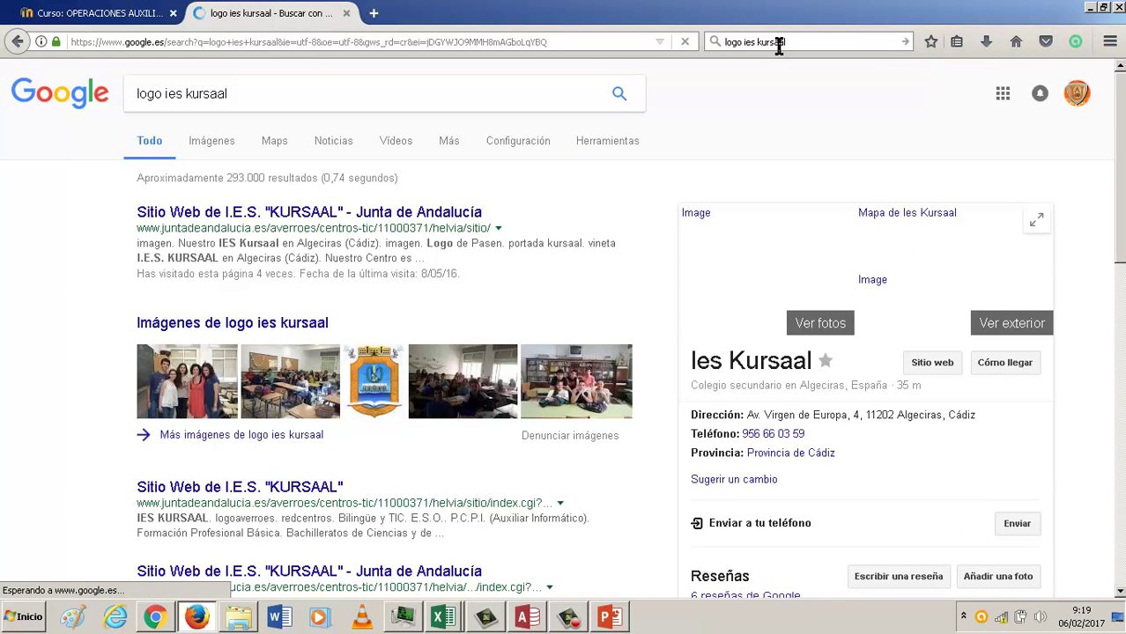
# Open the IES Kursaal crest image and copy it
pyautogui.click(373, 386)
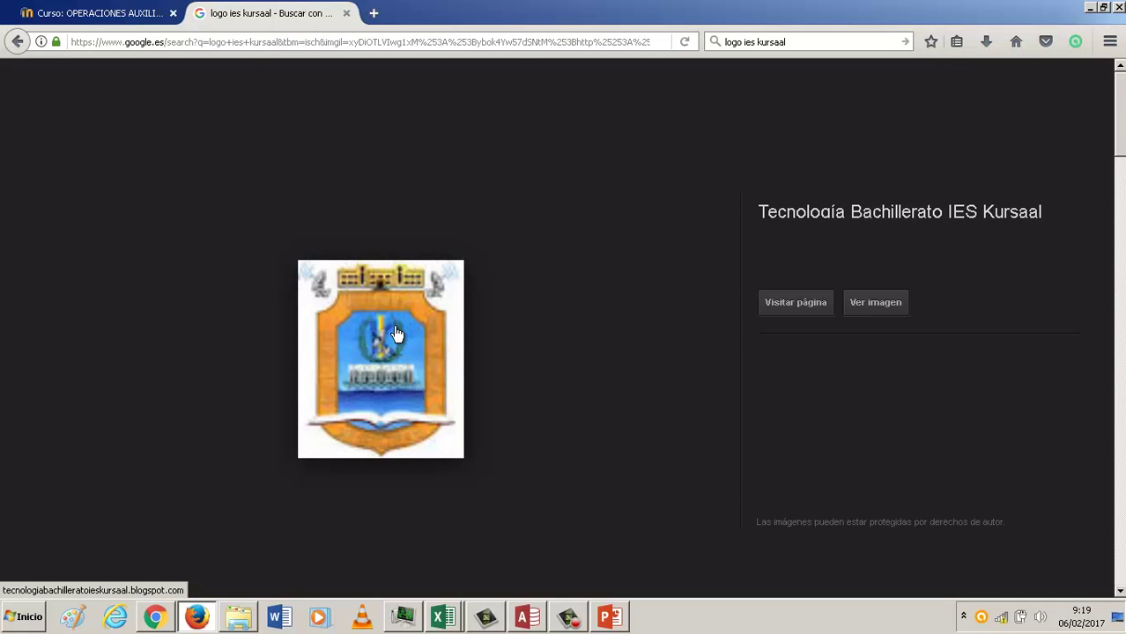
pyautogui.rightClick(393, 346)
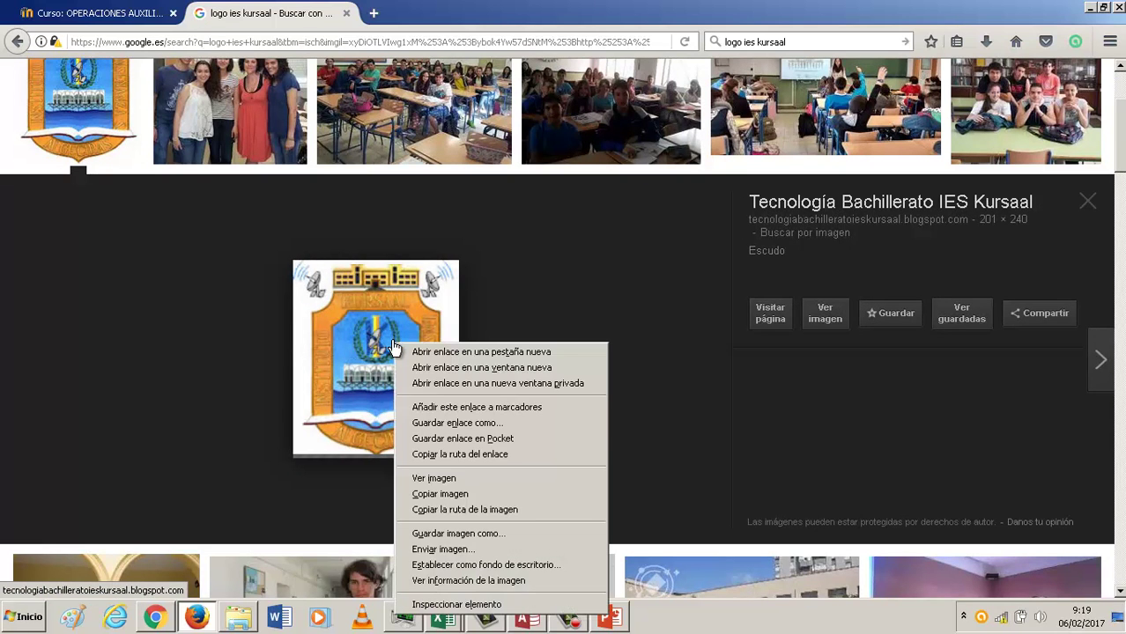
pyautogui.click(445, 494)
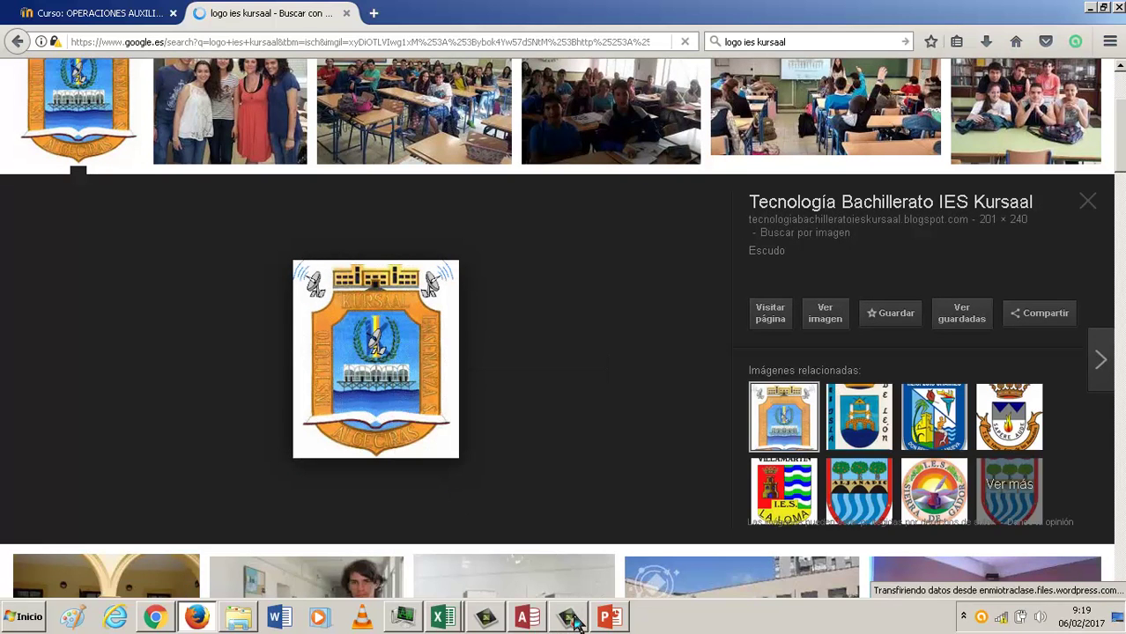
pyautogui.click(609, 616)
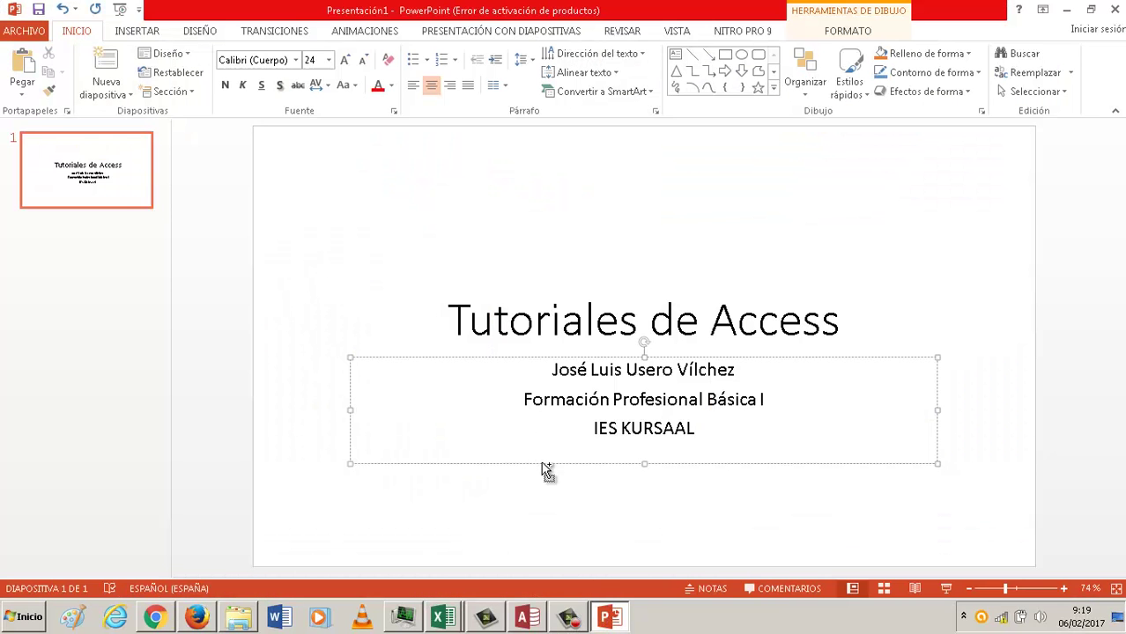
# Paste the crest logo at the slide's top right and apply the Evento principal theme
pyautogui.hotkey('ctrl', 'v')
pyautogui.moveTo(631, 379)
pyautogui.mouseDown()
pyautogui.moveTo(954, 259)
pyautogui.moveTo(923, 203)
pyautogui.mouseUp()
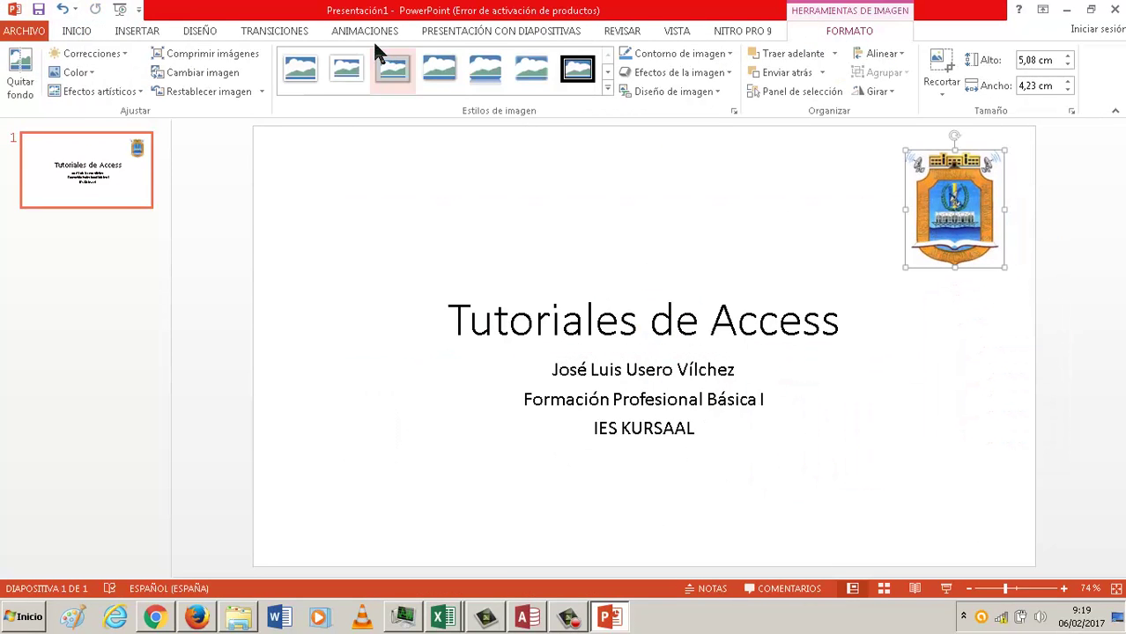
pyautogui.click(210, 34)
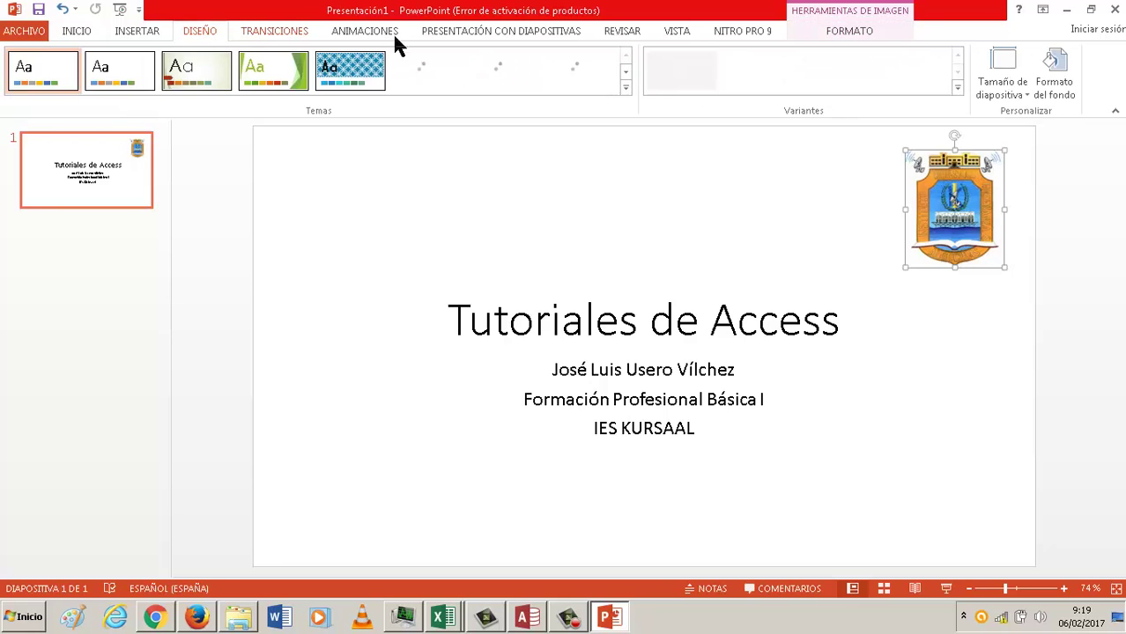
pyautogui.click(625, 88)
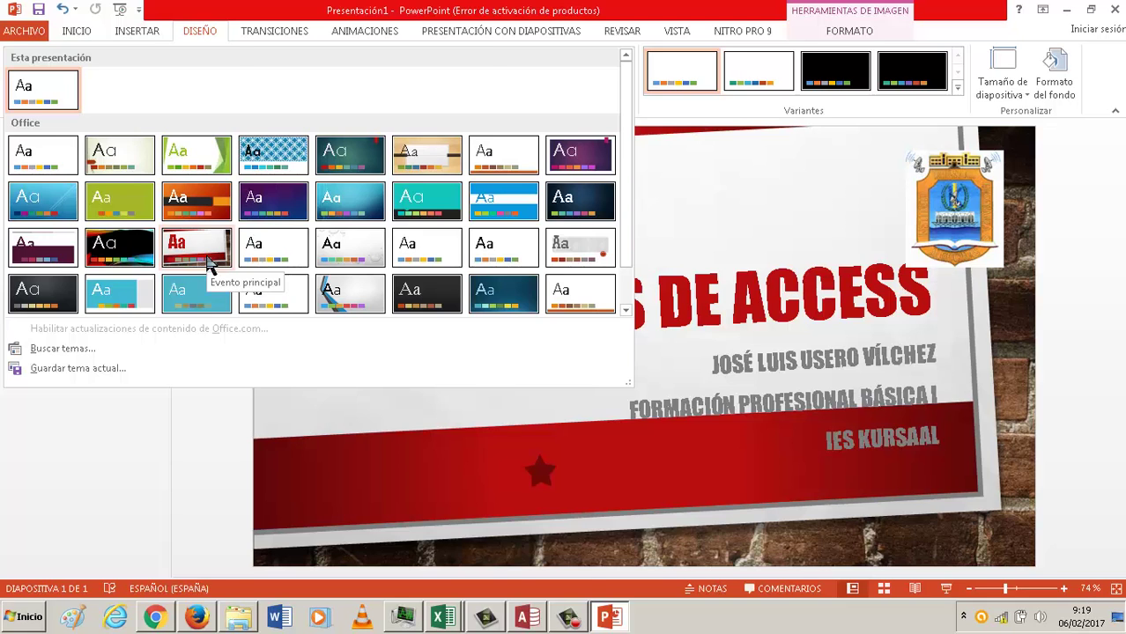
pyautogui.click(210, 264)
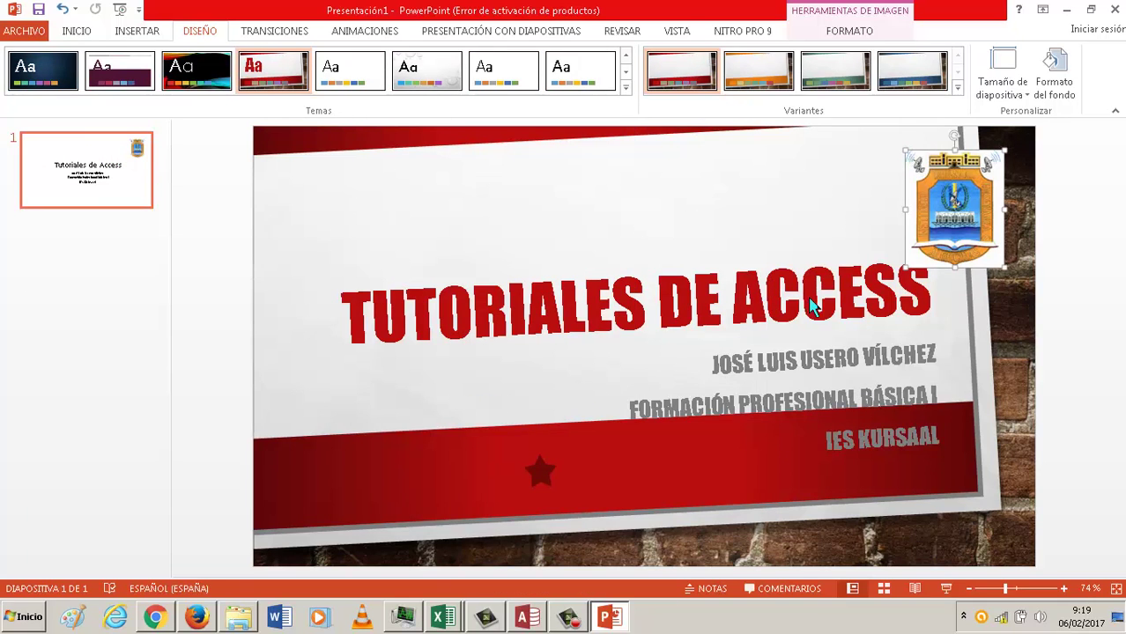
# Add 'CUADRO DE BUSQUEDA' to the title slide's title
pyautogui.click(923, 297)
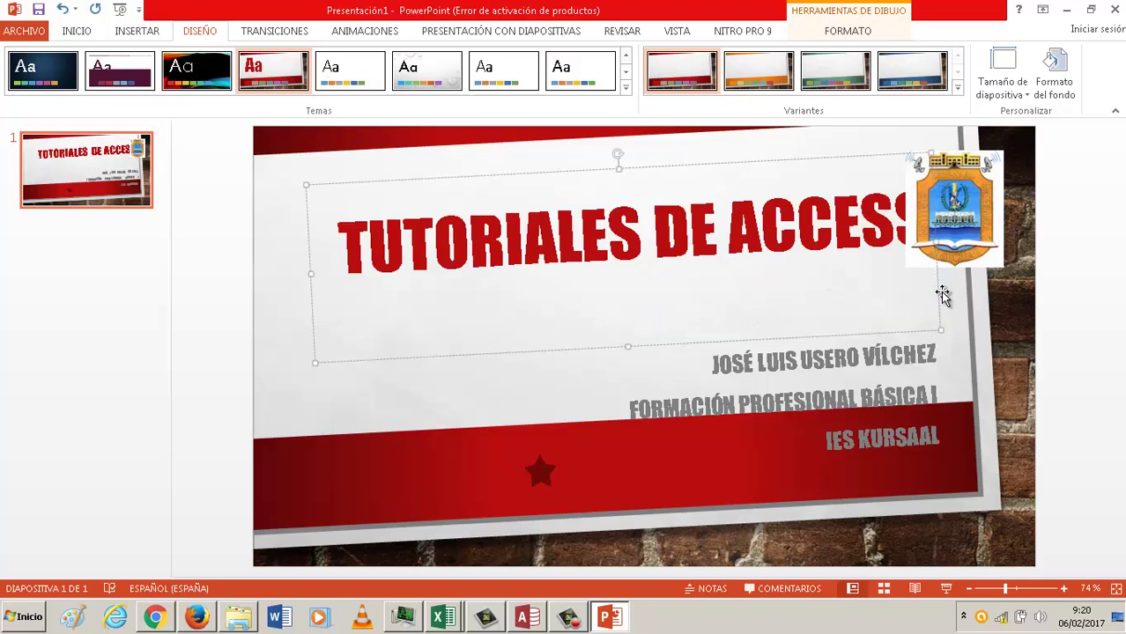
pyautogui.write('CUADRO D')
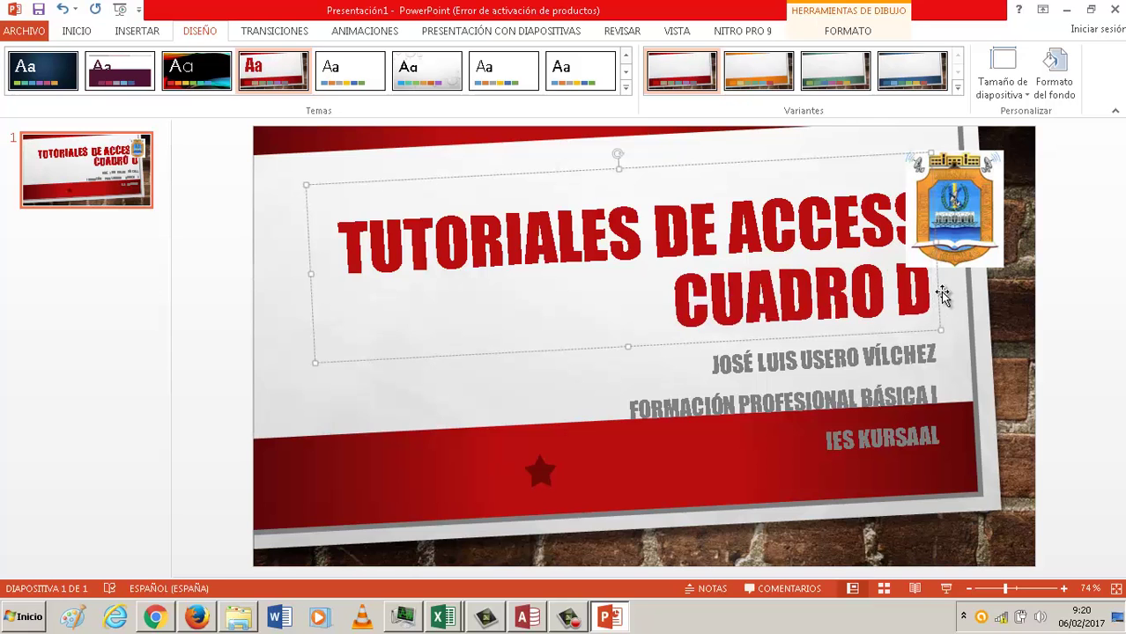
pyautogui.write('E BUSQUEDA')
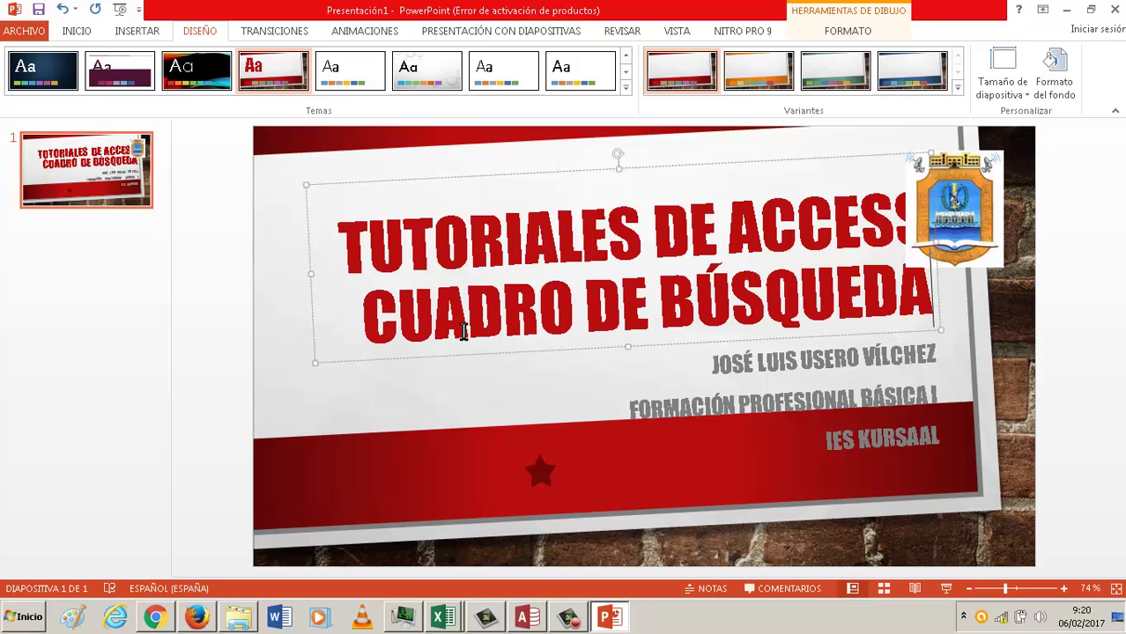
pyautogui.rightClick(116, 251)
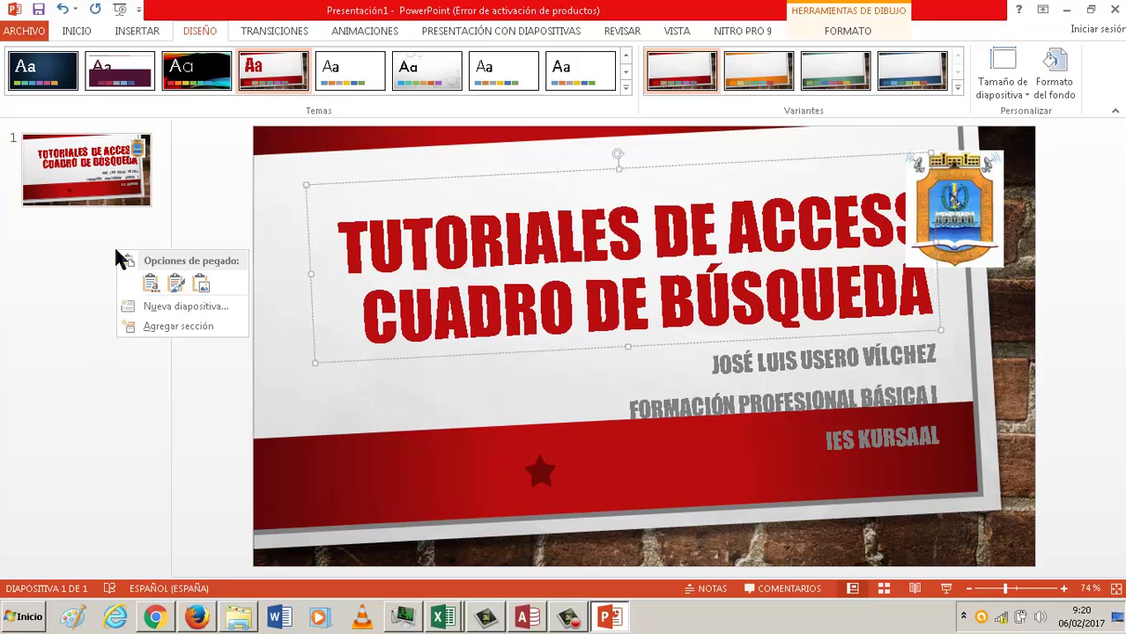
# Insert a new slide after the title slide, title it 'ACCESS: CUADRO DE BÚSQUEDA', and place the cursor in its body
pyautogui.click(132, 304)
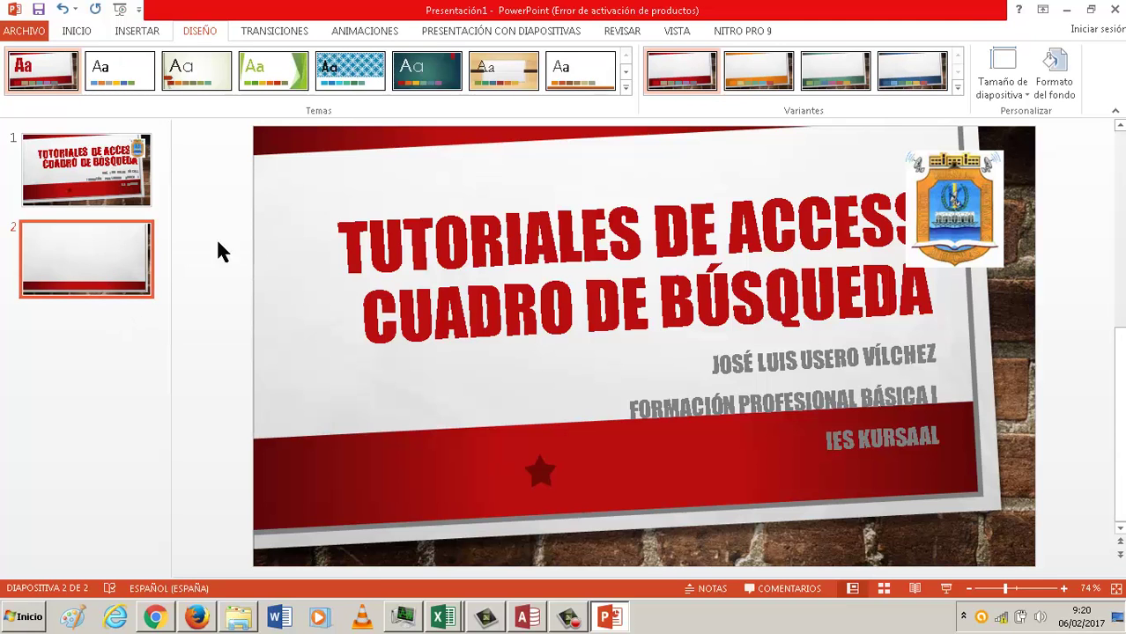
pyautogui.click(88, 280)
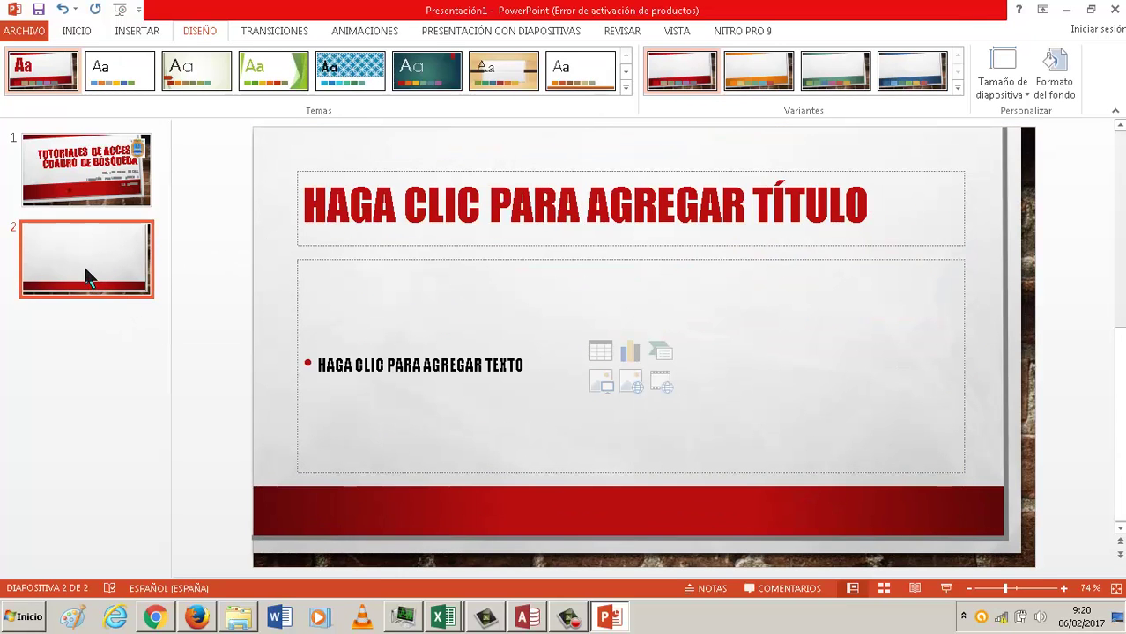
pyautogui.click(864, 204)
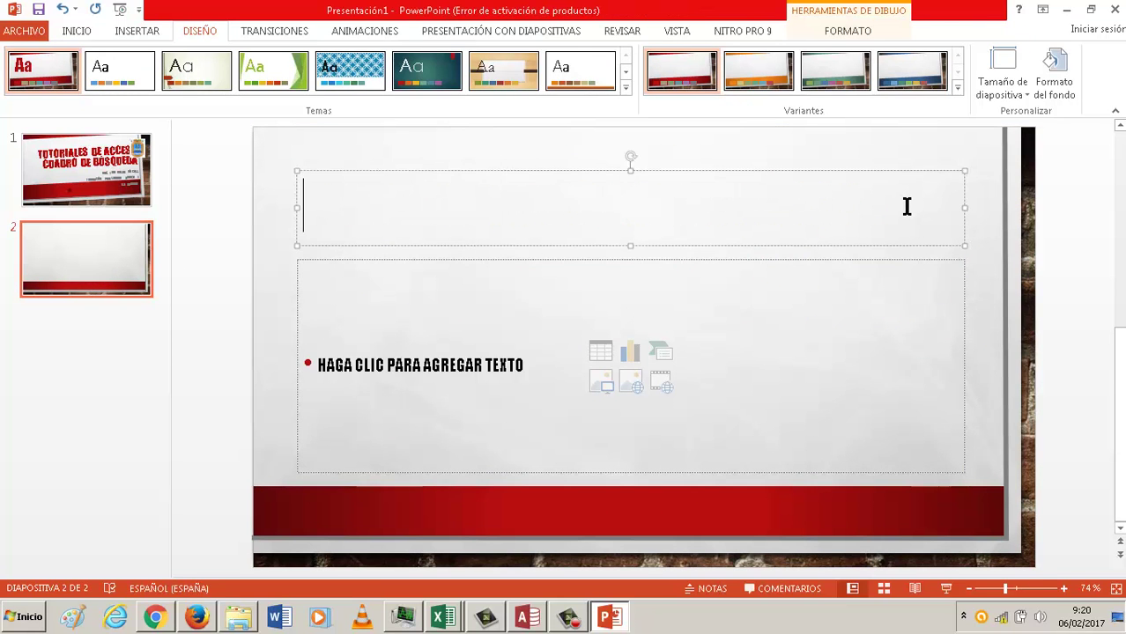
pyautogui.write('CUAD')
pyautogui.press('BackSpace')
pyautogui.press('BackSpace')
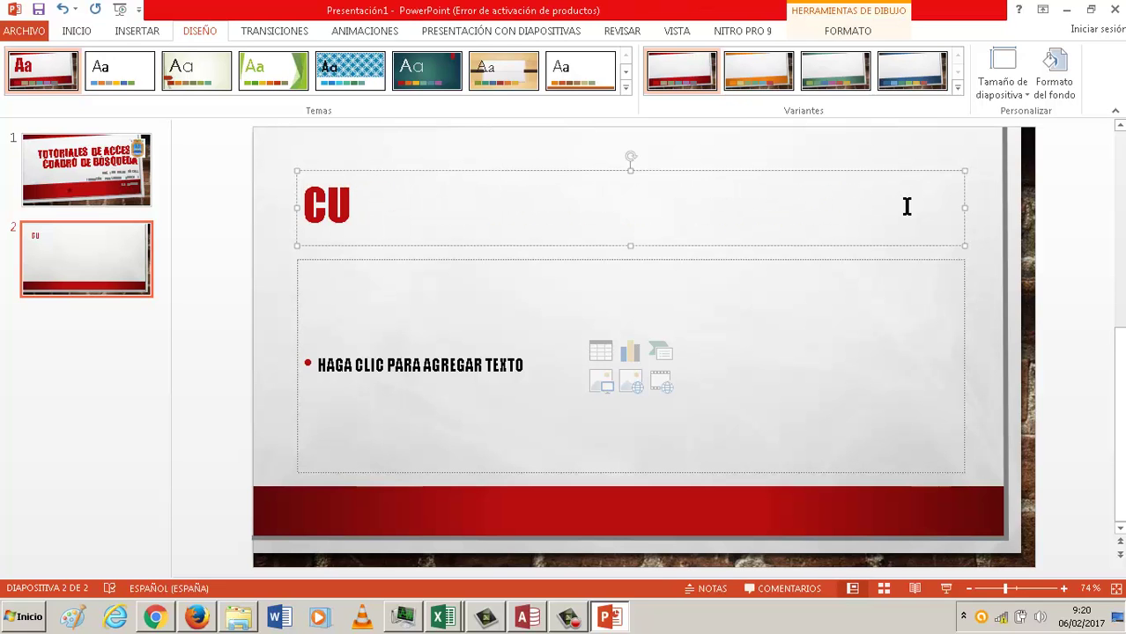
pyautogui.press('BackSpace')
pyautogui.press('BackSpace')
pyautogui.write('ACCESS')
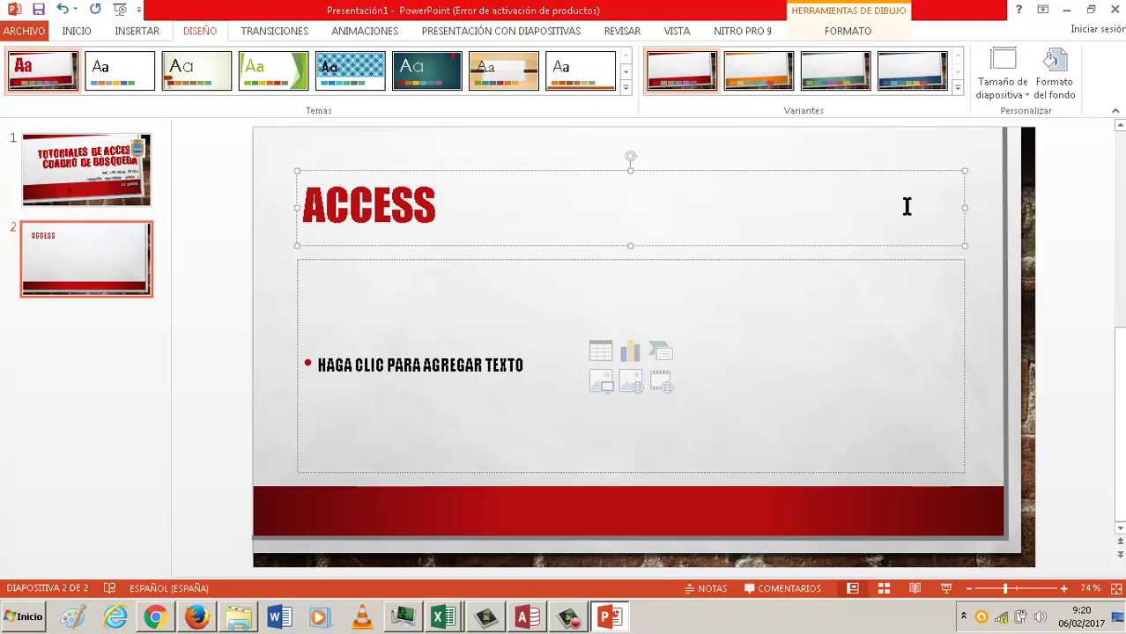
pyautogui.write(': CUADRO DE BÚS')
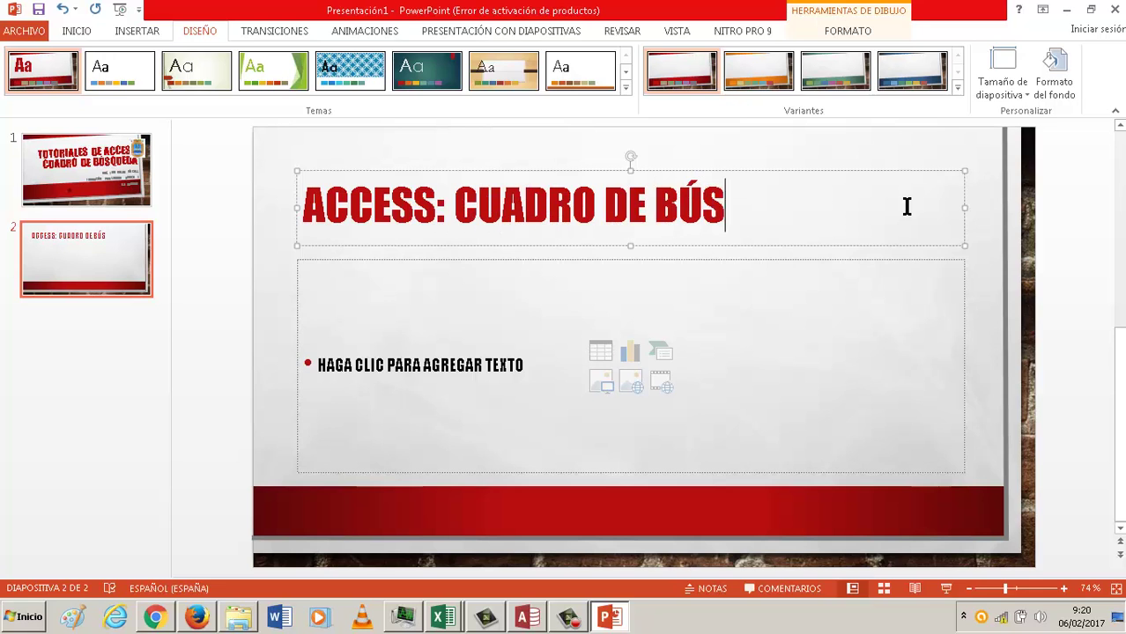
pyautogui.write('QUEDA')
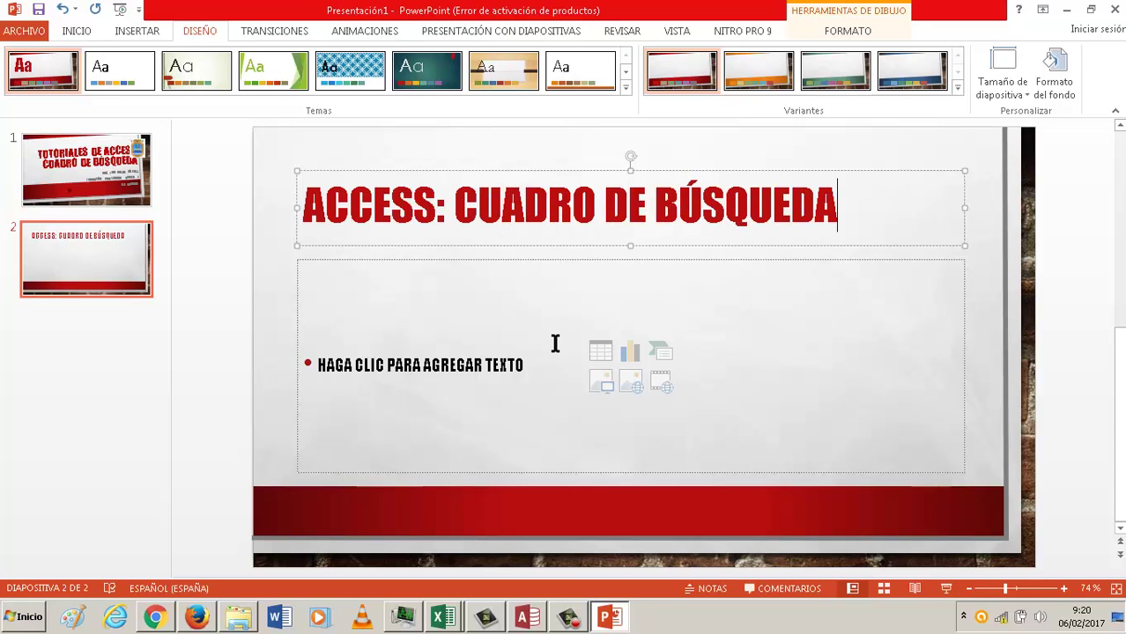
pyautogui.click(555, 343)
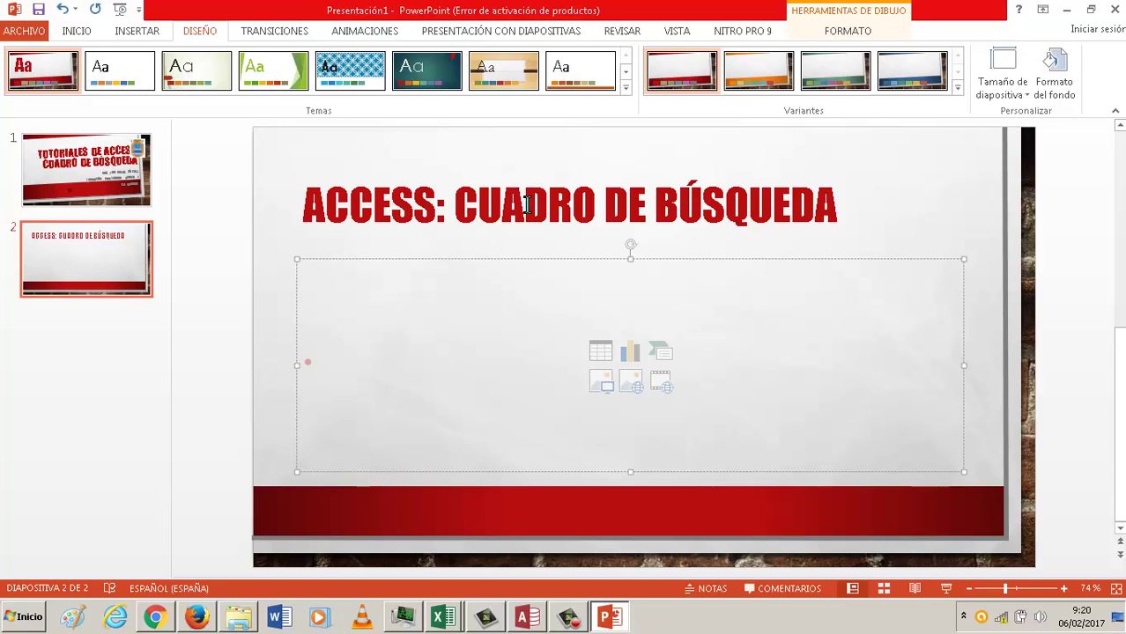
pyautogui.click(76, 31)
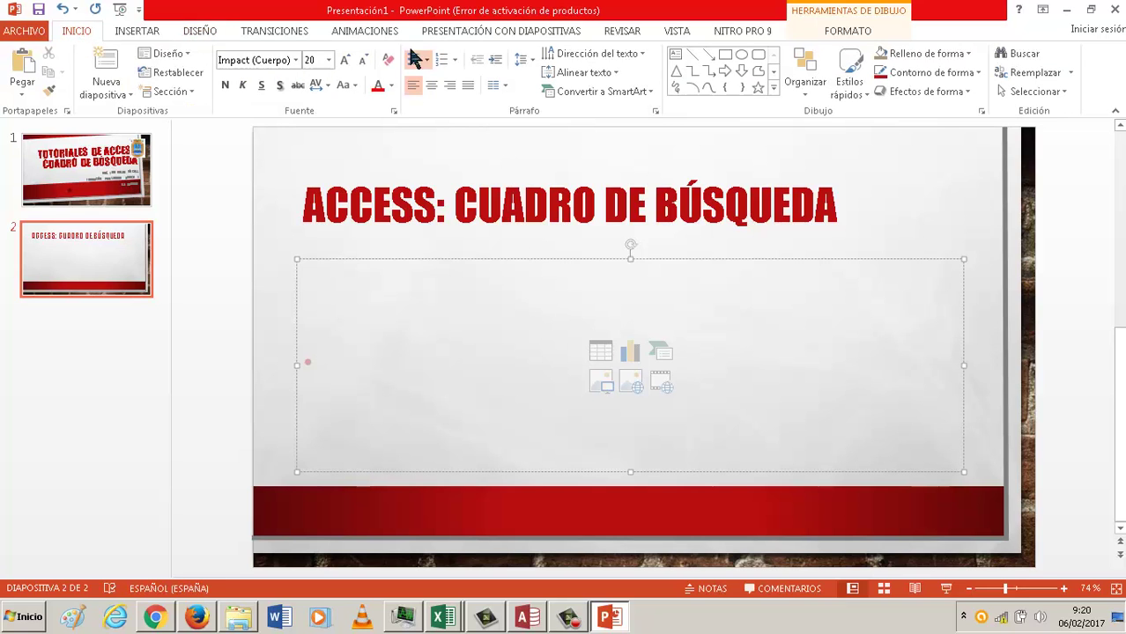
# Start a numbered list on slide 2 with 'CREA UN FORMULARIO CON TODOS LOS DATOS DE LA TABLA ALUMNOS CON EL ASISTENTE DE FORMULARIOS'
pyautogui.click(440, 60)
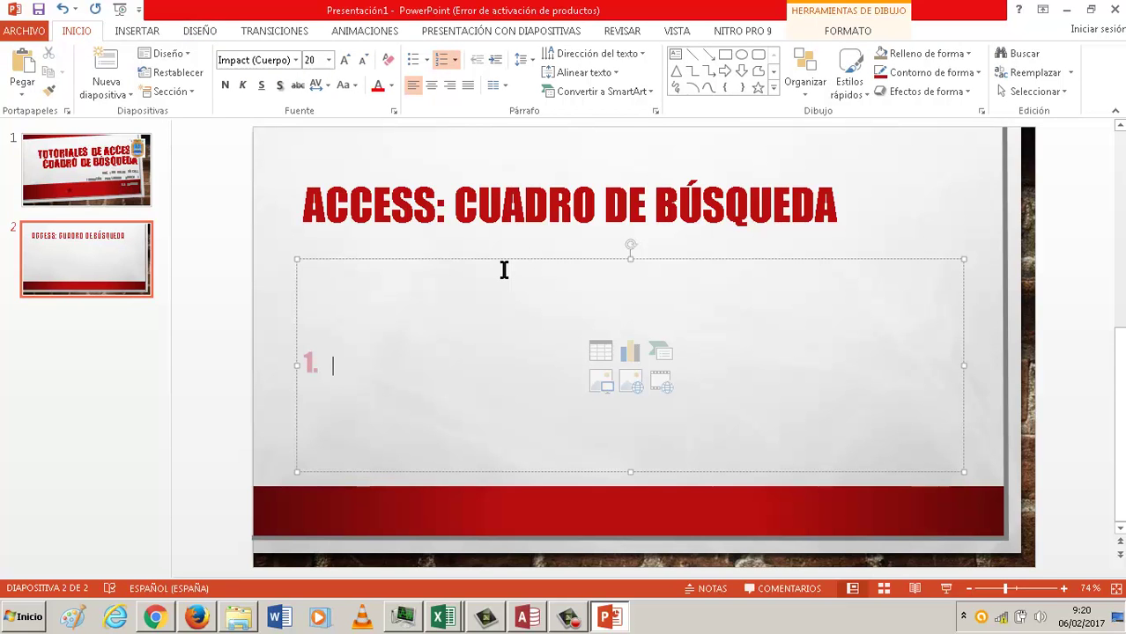
pyautogui.write('CREA UIN F')
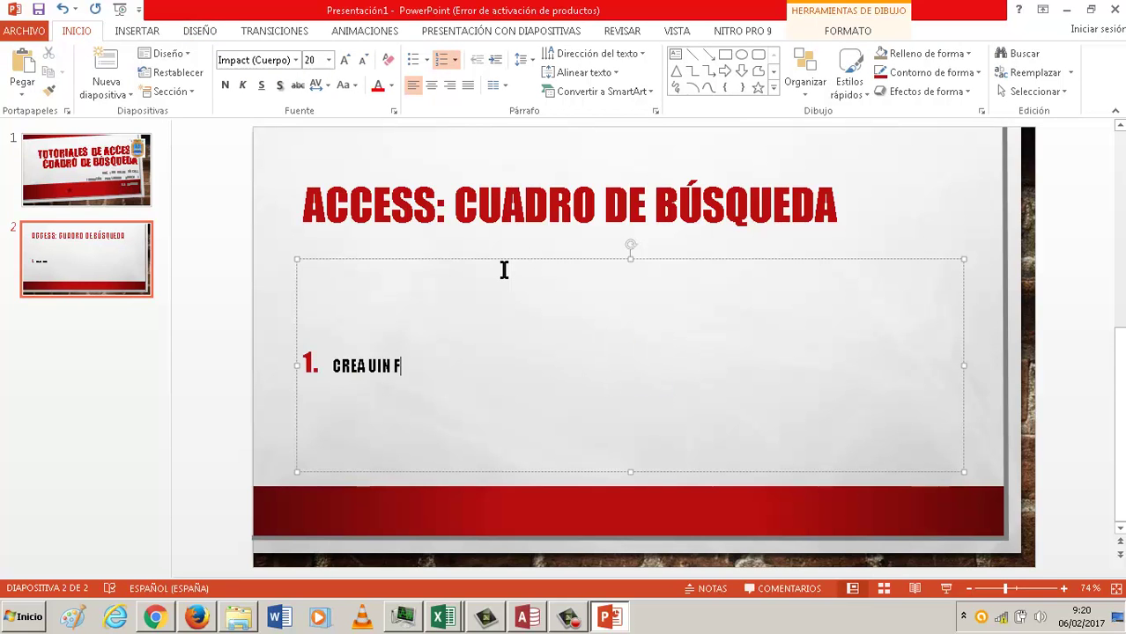
pyautogui.press('BackSpace')
pyautogui.press('BackSpace')
pyautogui.press('BackSpace')
pyautogui.press('BackSpace')
pyautogui.write('N FORMULARI')
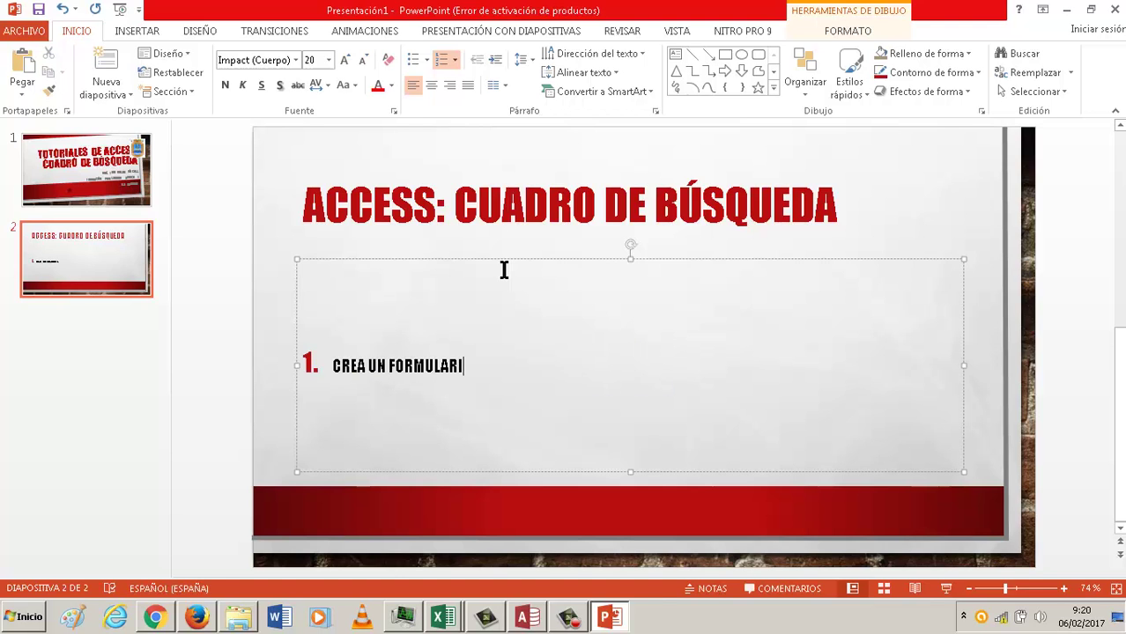
pyautogui.write('O CON TDO')
pyautogui.press('BackSpace')
pyautogui.write('ODO')
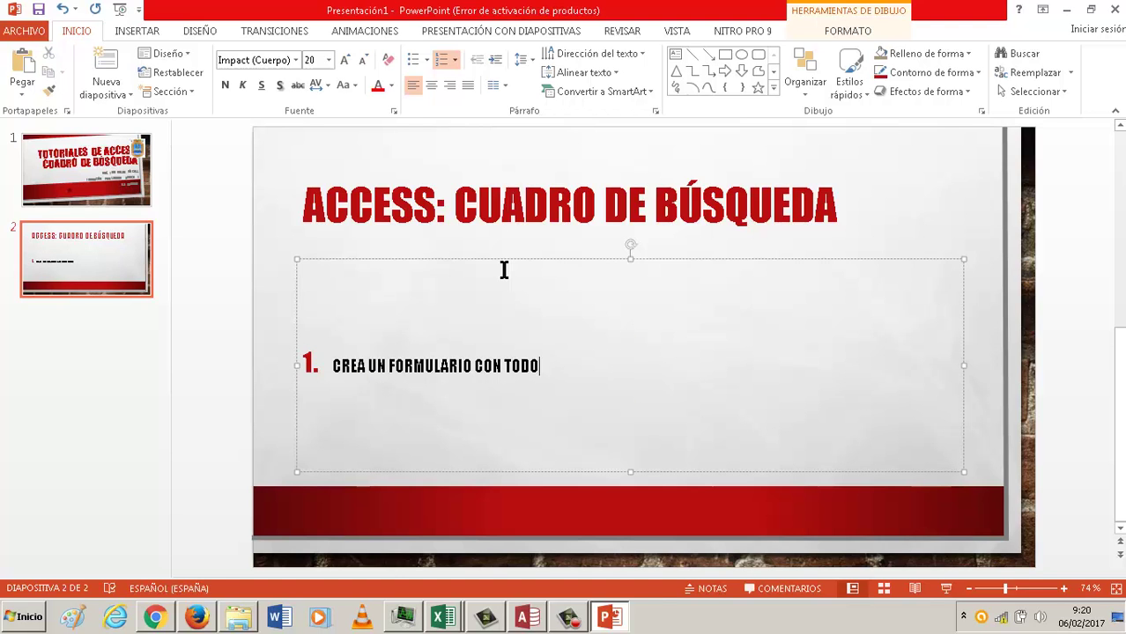
pyautogui.write('S LOS DAT')
pyautogui.write('OS DE LA T')
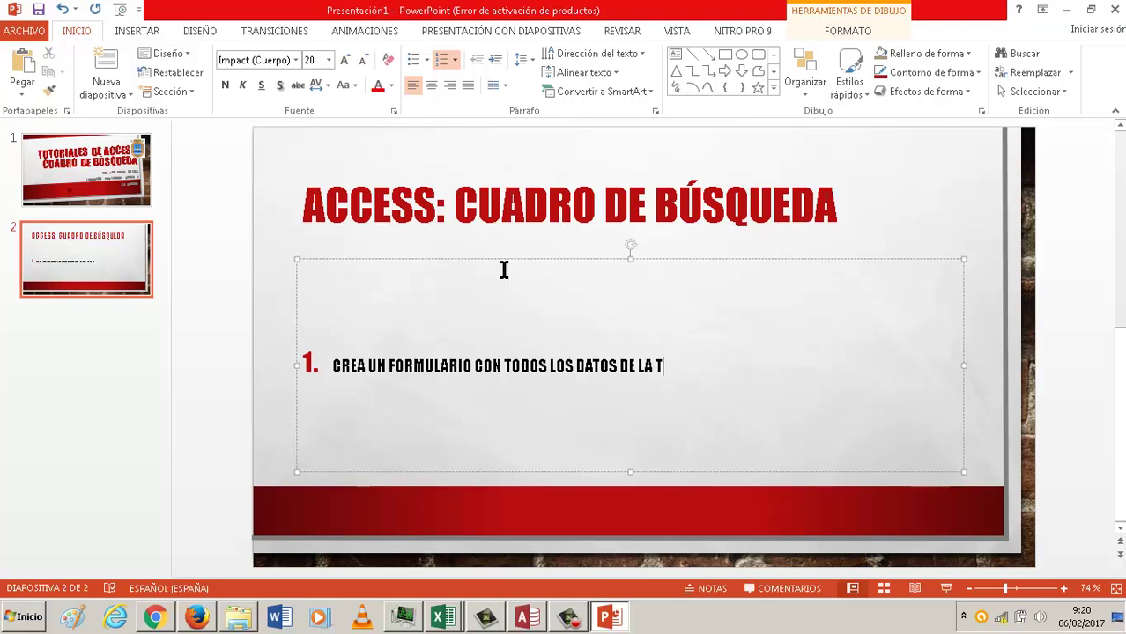
pyautogui.write('ABLA ALUMNOS CON ')
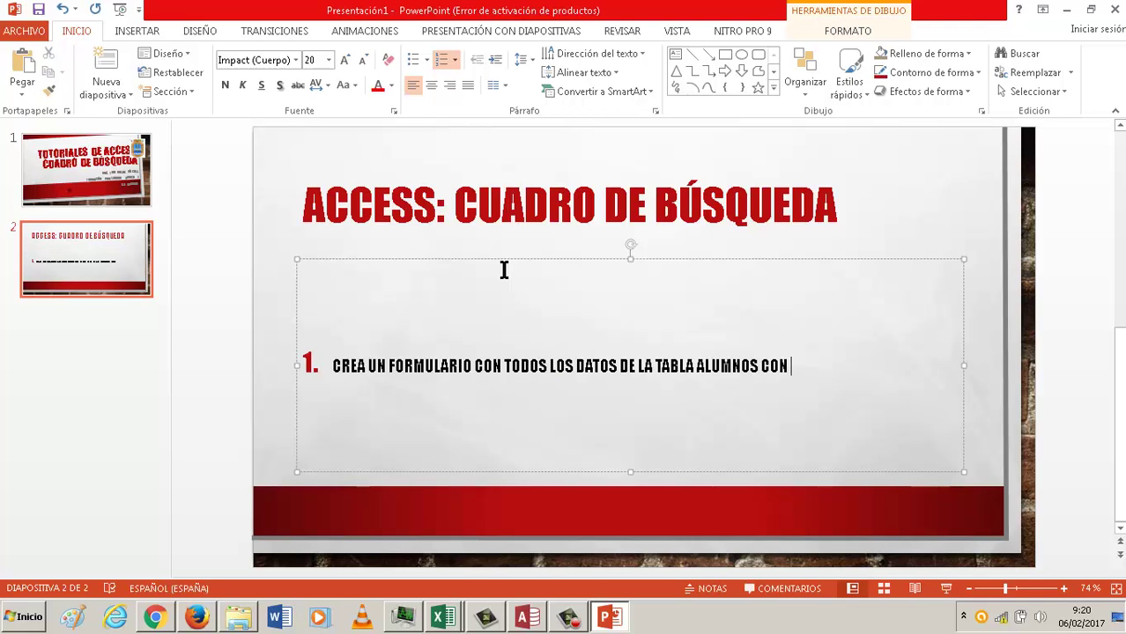
pyautogui.write('EL ASISTENT')
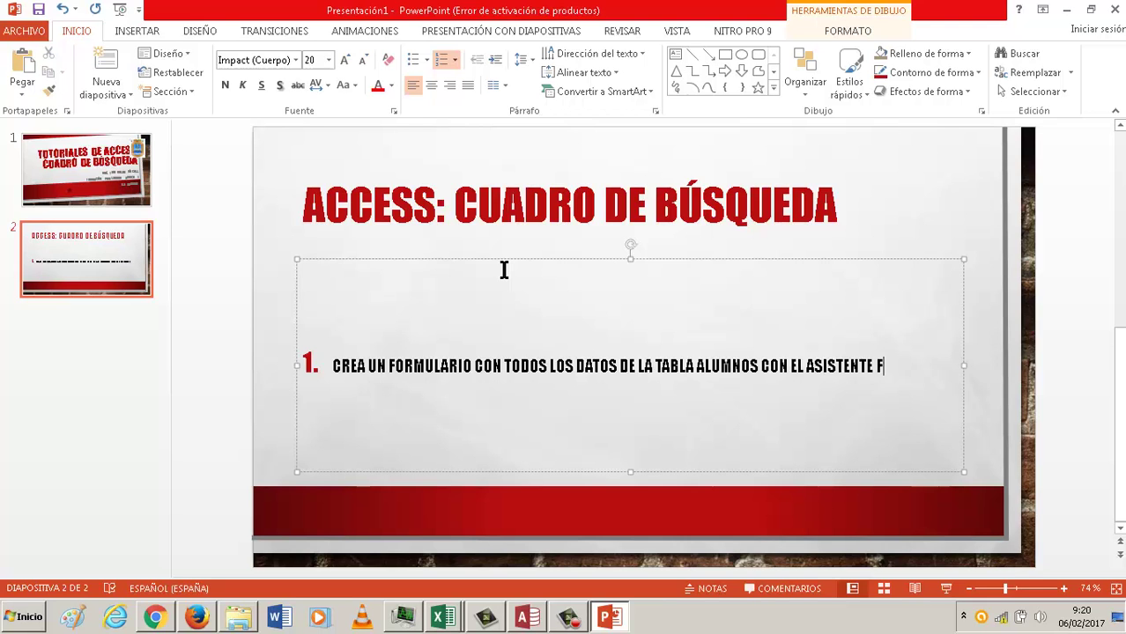
pyautogui.write('E DE FORMULARIOS')
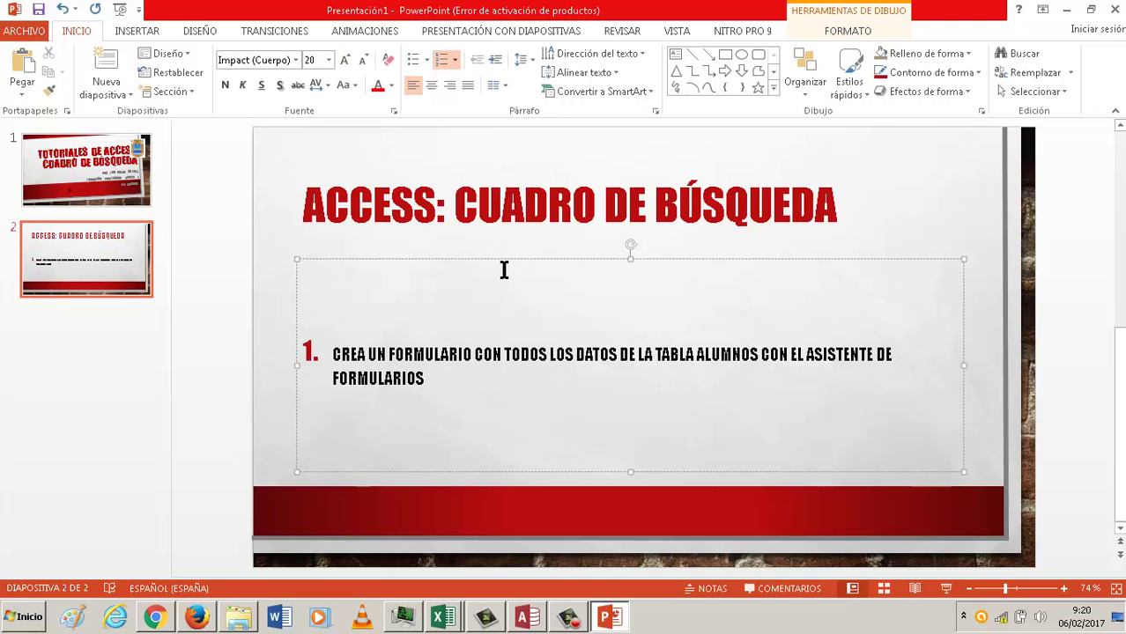
pyautogui.click(524, 619)
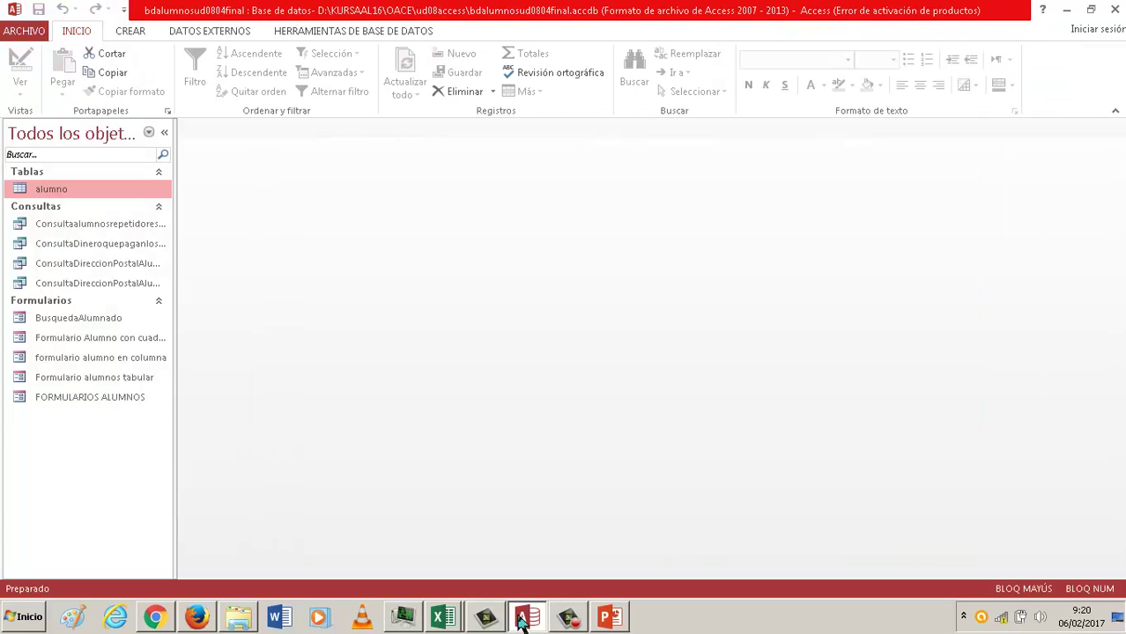
# Show Access's CREAR commands and snip the table, query and form groups with the Snipping Tool
pyautogui.click(130, 32)
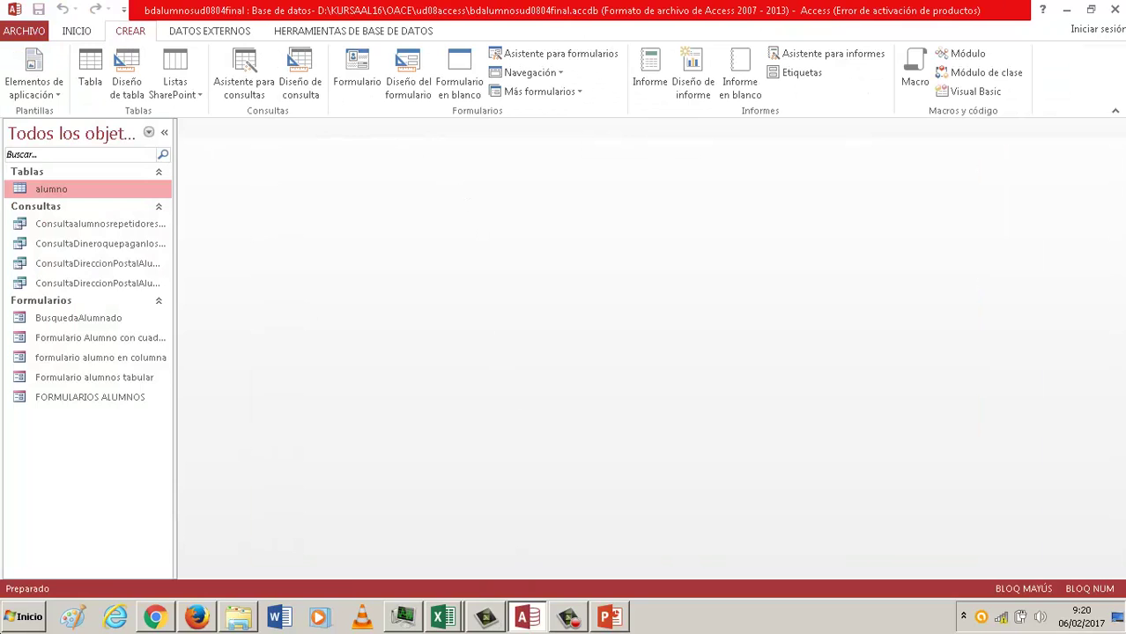
pyautogui.click(11, 624)
pyautogui.write('recortes')
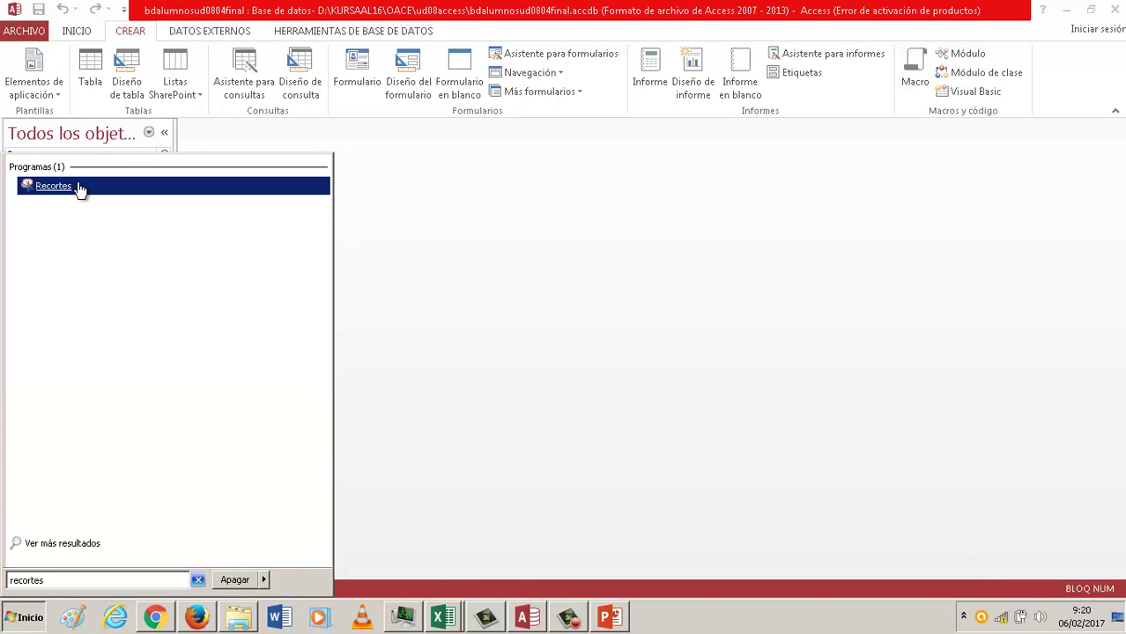
pyautogui.moveTo(55, 186)
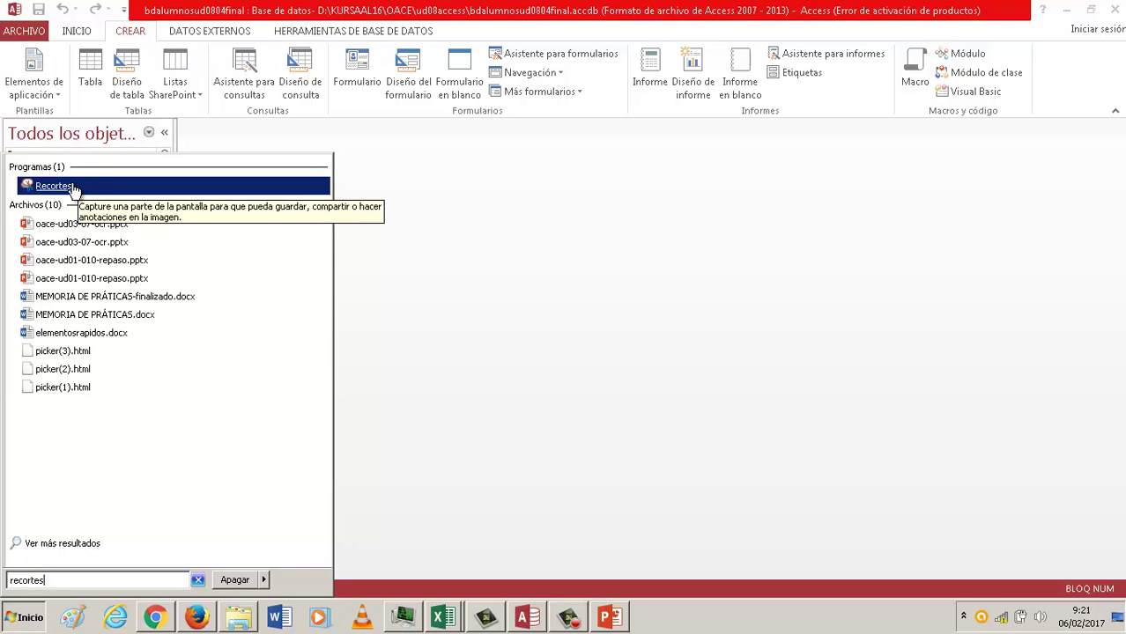
pyautogui.click(74, 188)
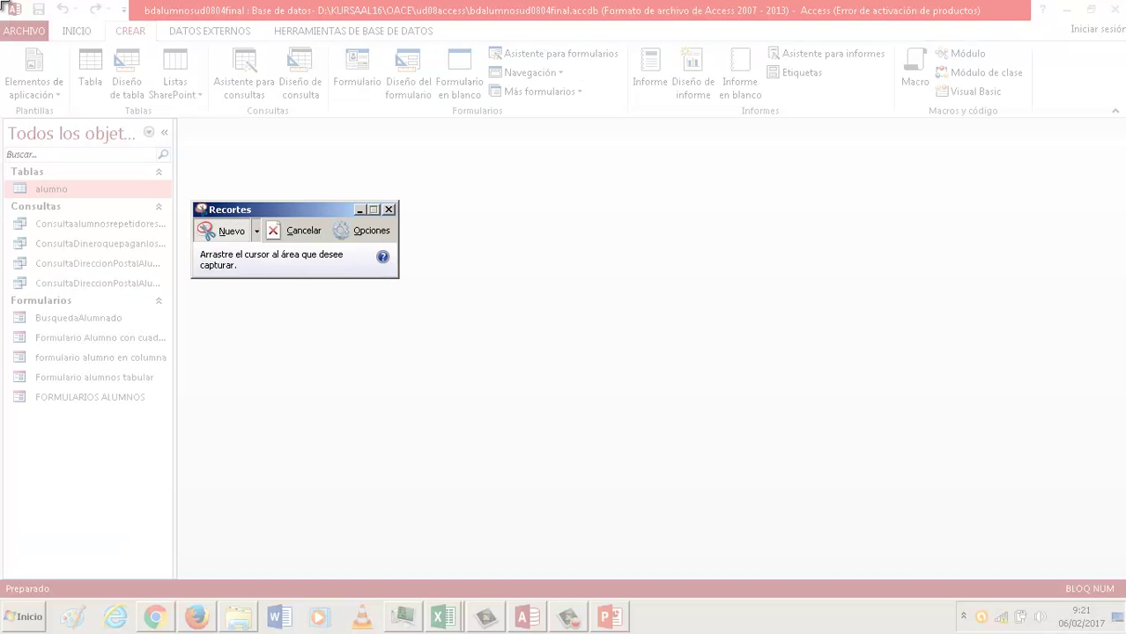
pyautogui.moveTo(3, 7); pyautogui.dragTo(631, 113)
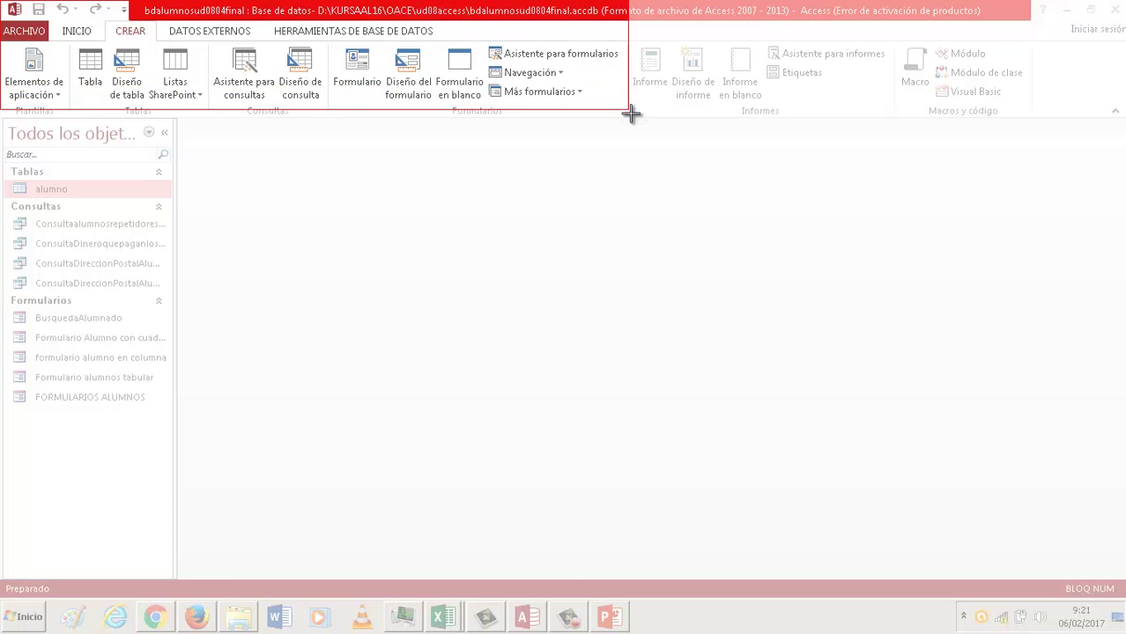
pyautogui.moveTo(631, 113); pyautogui.dragTo(628, 118)
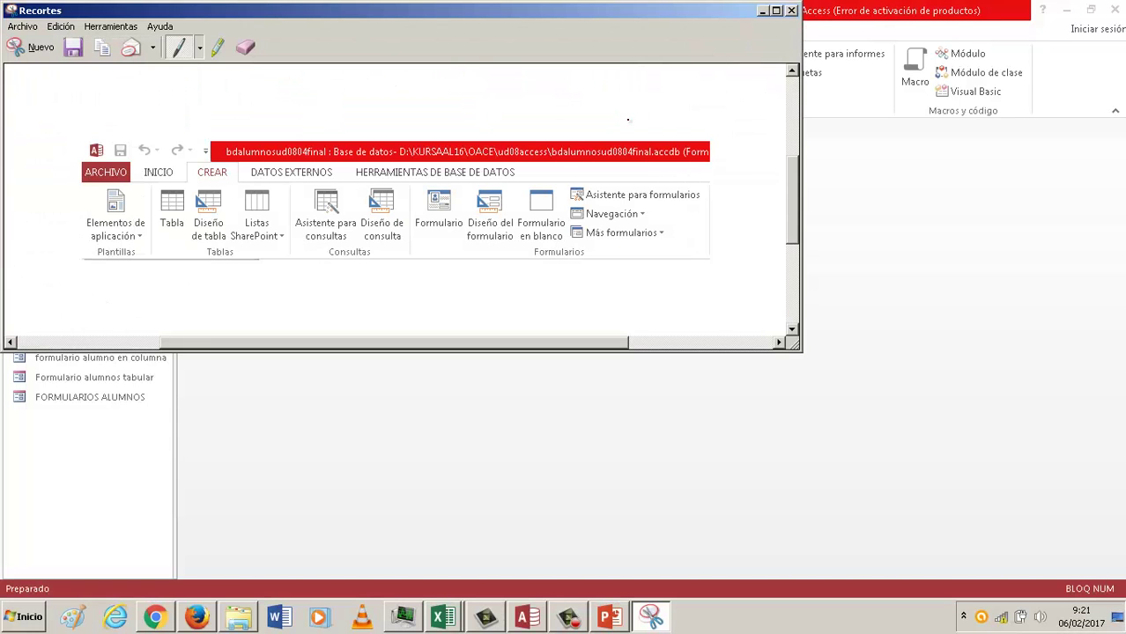
pyautogui.click(527, 616)
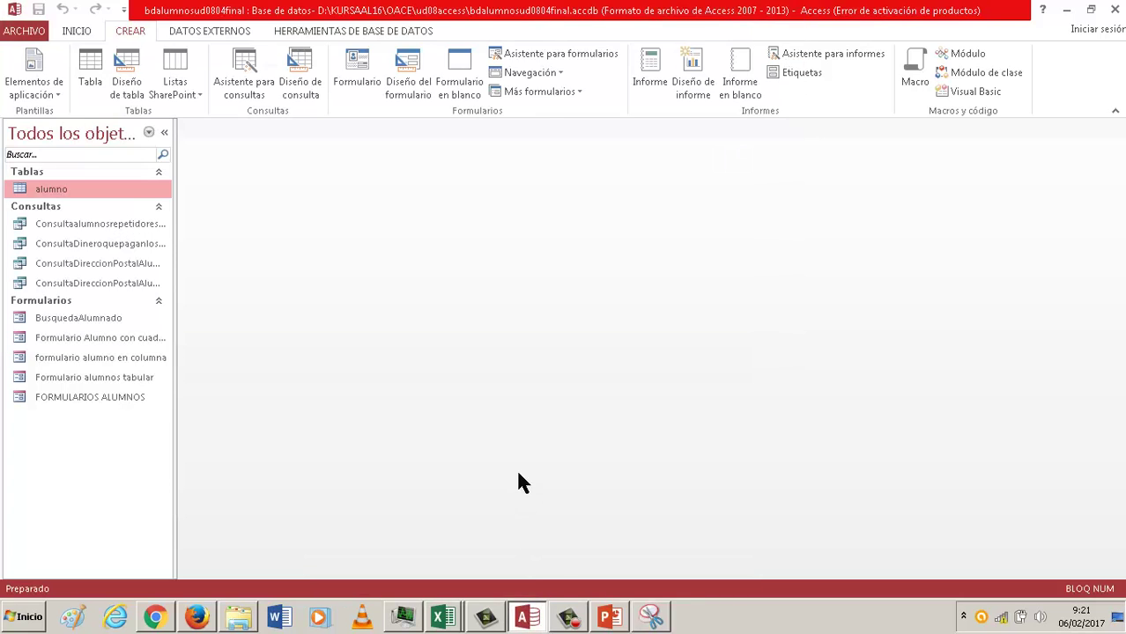
# Paste the Access ribbon snip below step 1 and draw an arrow to Asistente para formularios
pyautogui.click(608, 617)
pyautogui.hotkey('ctrl', 'v')
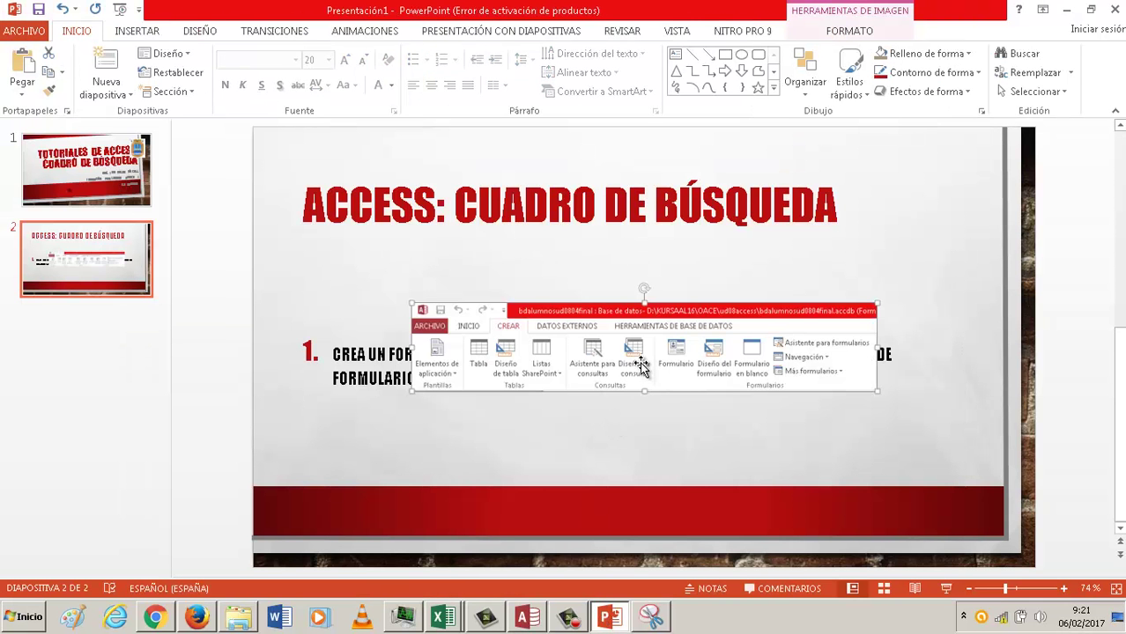
pyautogui.moveTo(650, 340); pyautogui.dragTo(667, 435)
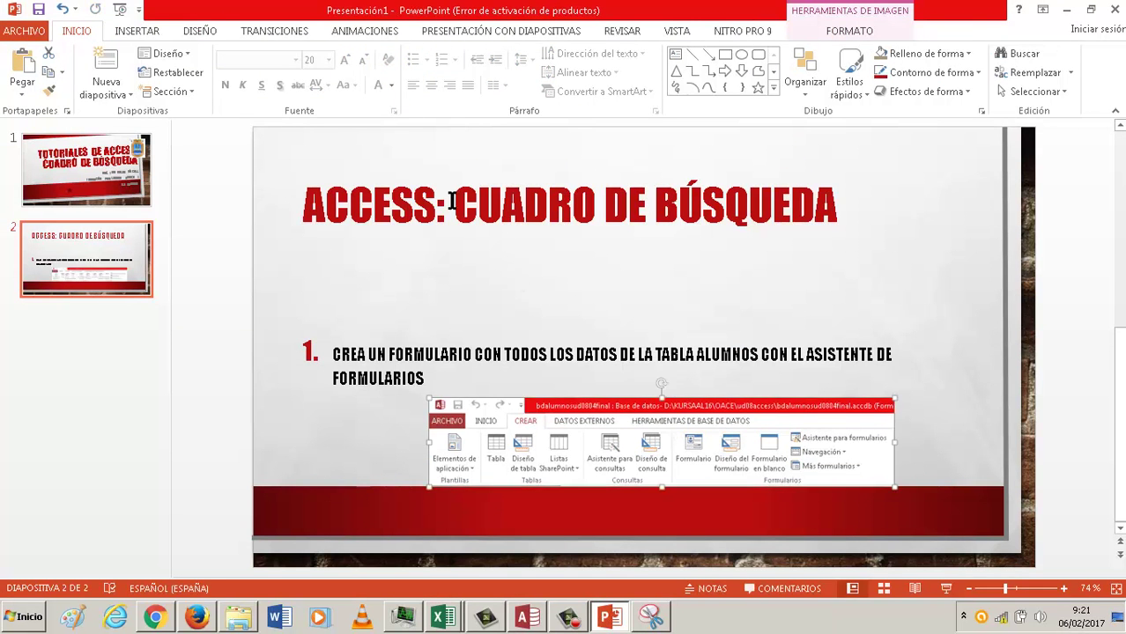
pyautogui.click(709, 55)
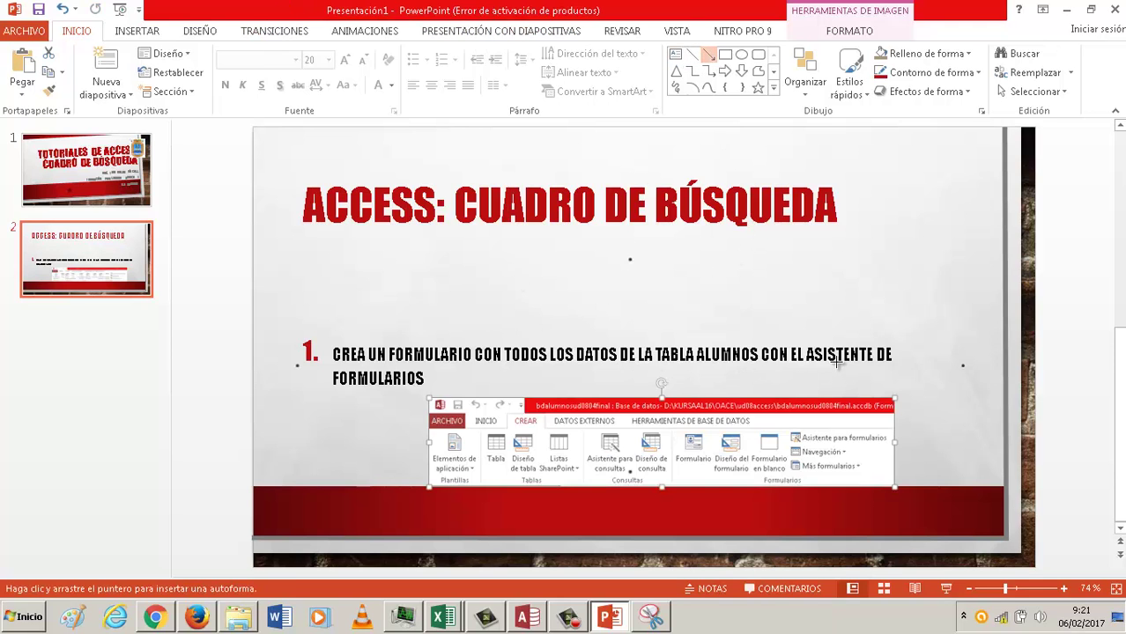
pyautogui.moveTo(837, 363); pyautogui.dragTo(799, 407)
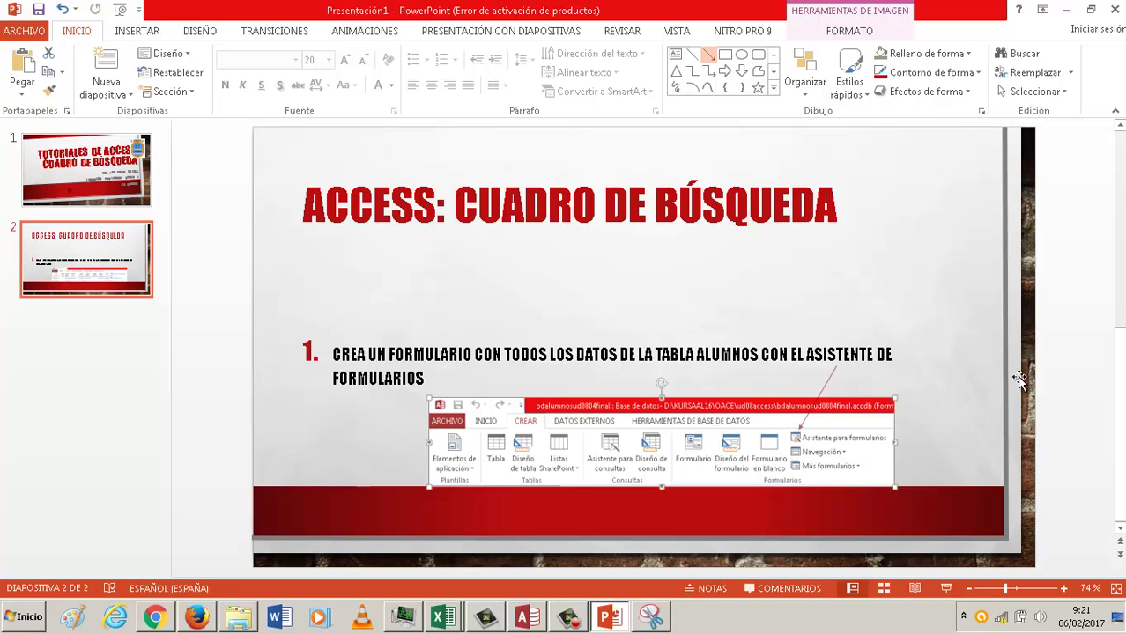
pyautogui.click(1098, 360)
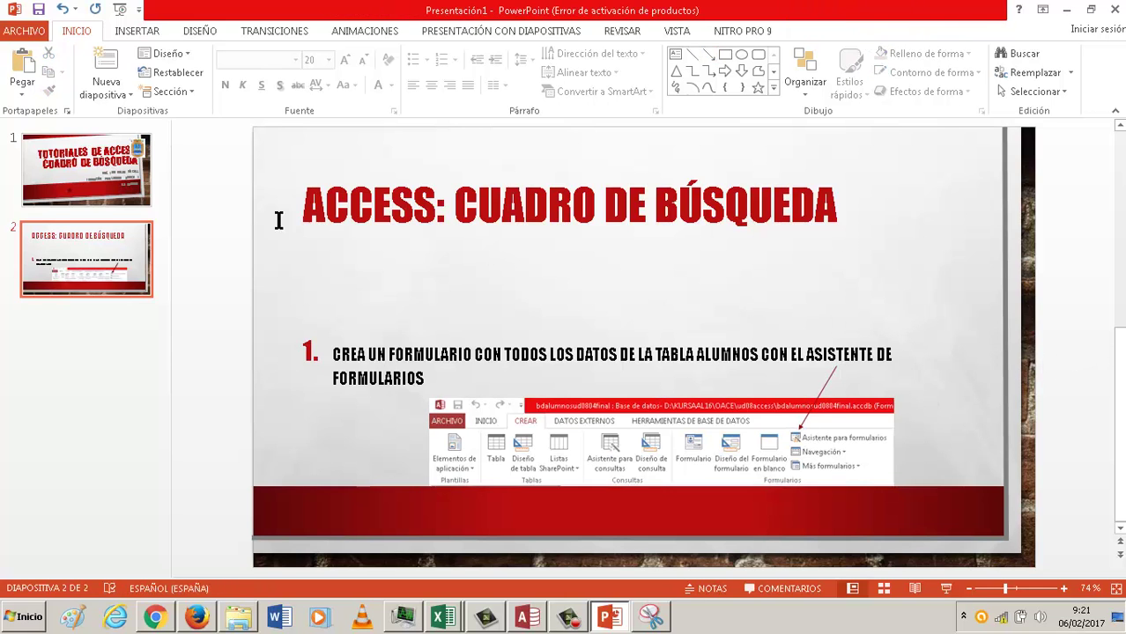
# Duplicate slide 2 and replace its text with '2. PON EL FORMULARIO EN VISTO DISEÑO.'
pyautogui.rightClick(103, 237)
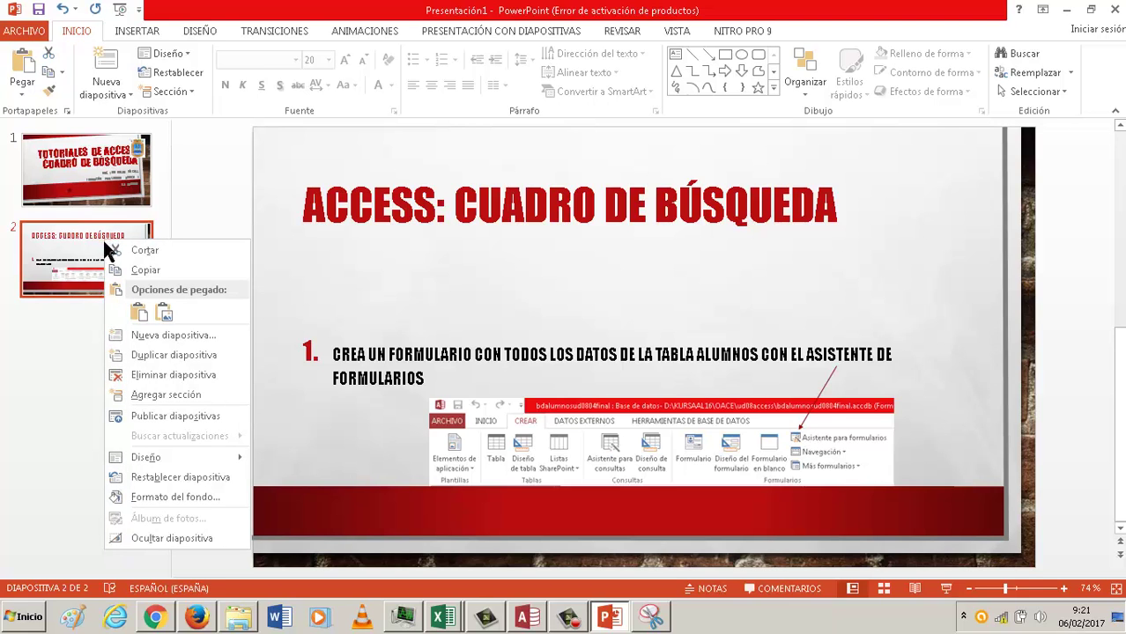
pyautogui.click(148, 356)
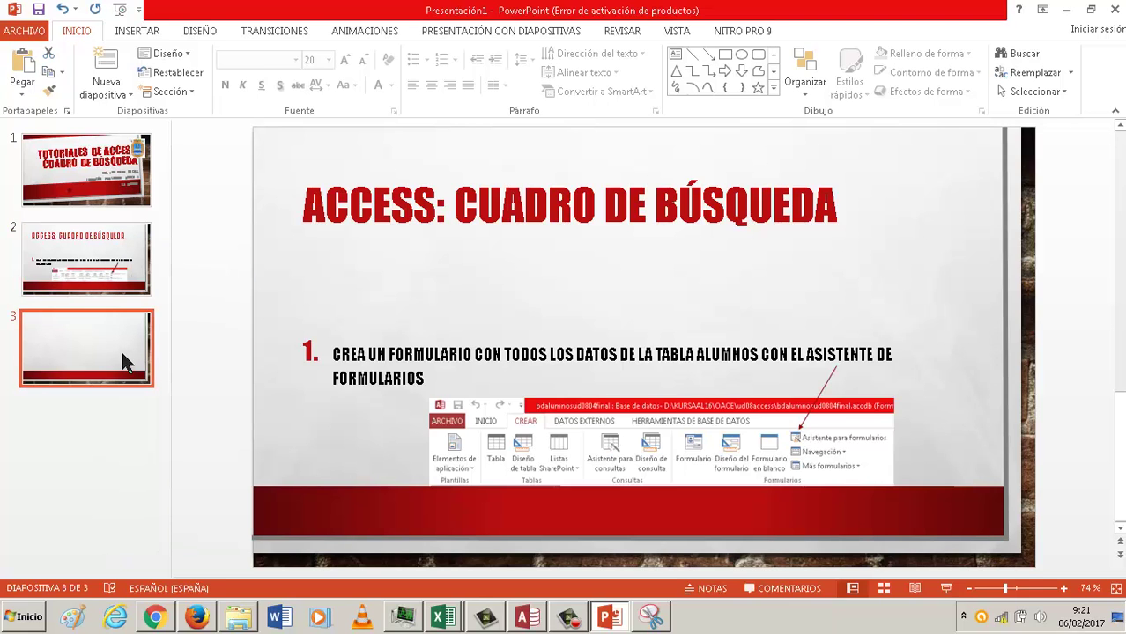
pyautogui.click(359, 355)
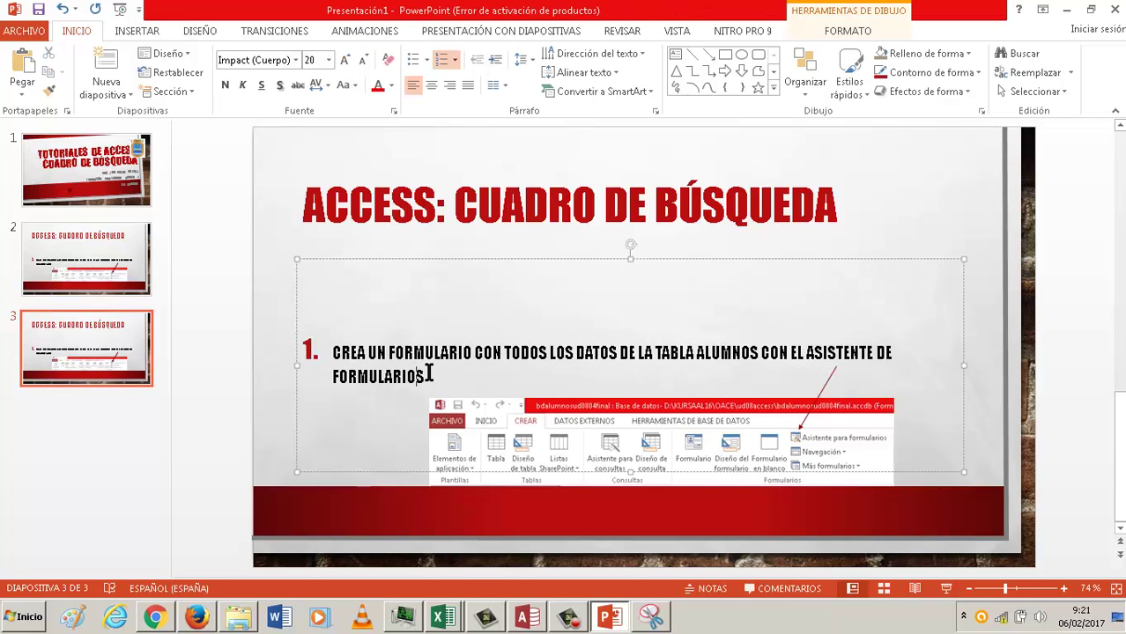
pyautogui.moveTo(428, 371); pyautogui.dragTo(311, 330)
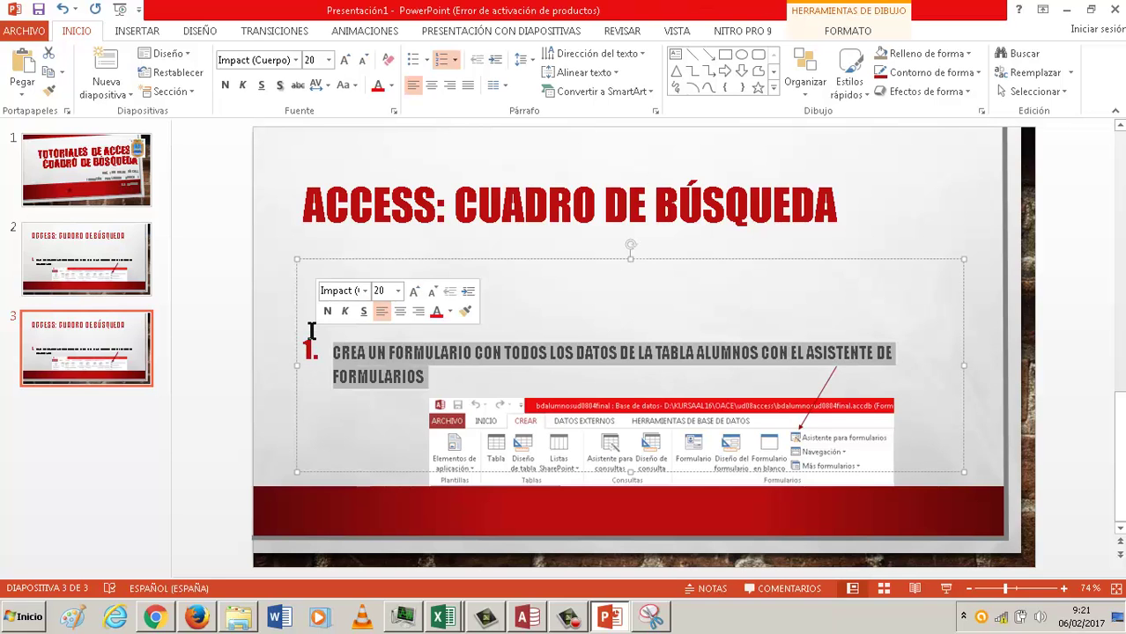
pyautogui.press('BackSpace')
pyautogui.press('BackSpace')
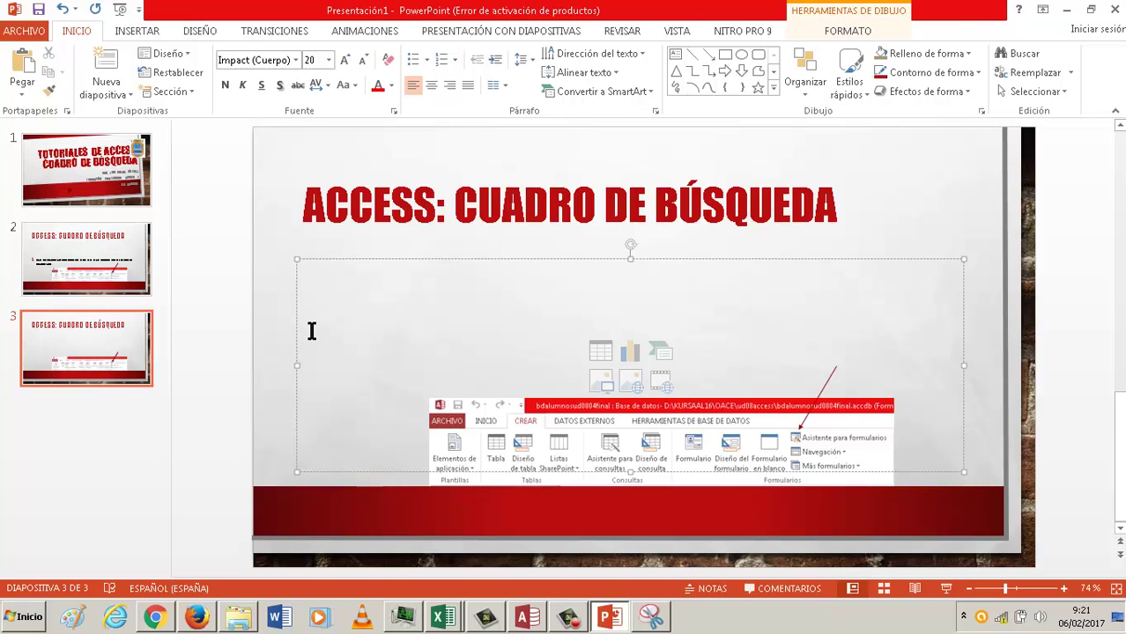
pyautogui.write('2. PON EL')
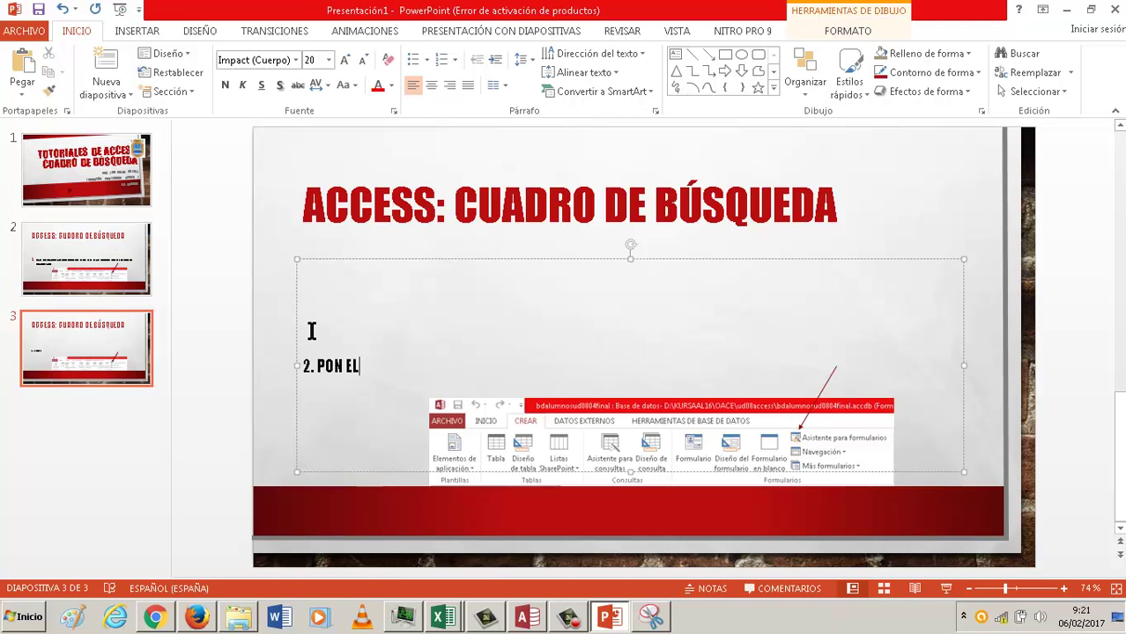
pyautogui.write(' FORMULARIO EN VISTO DIS')
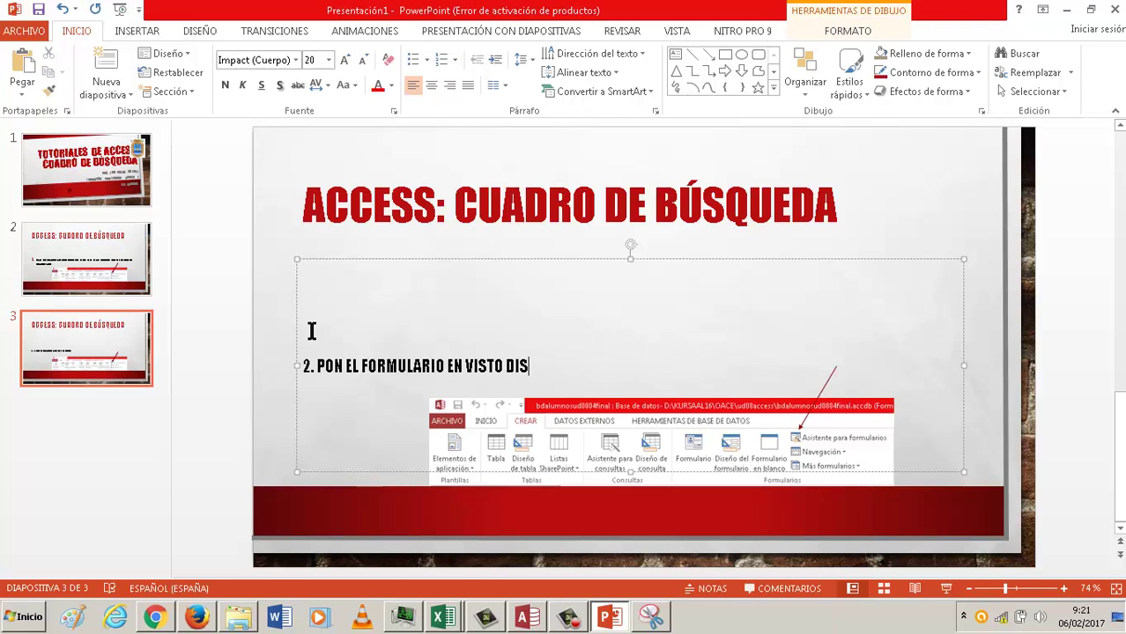
pyautogui.write('EÑO.')
pyautogui.press('Return')
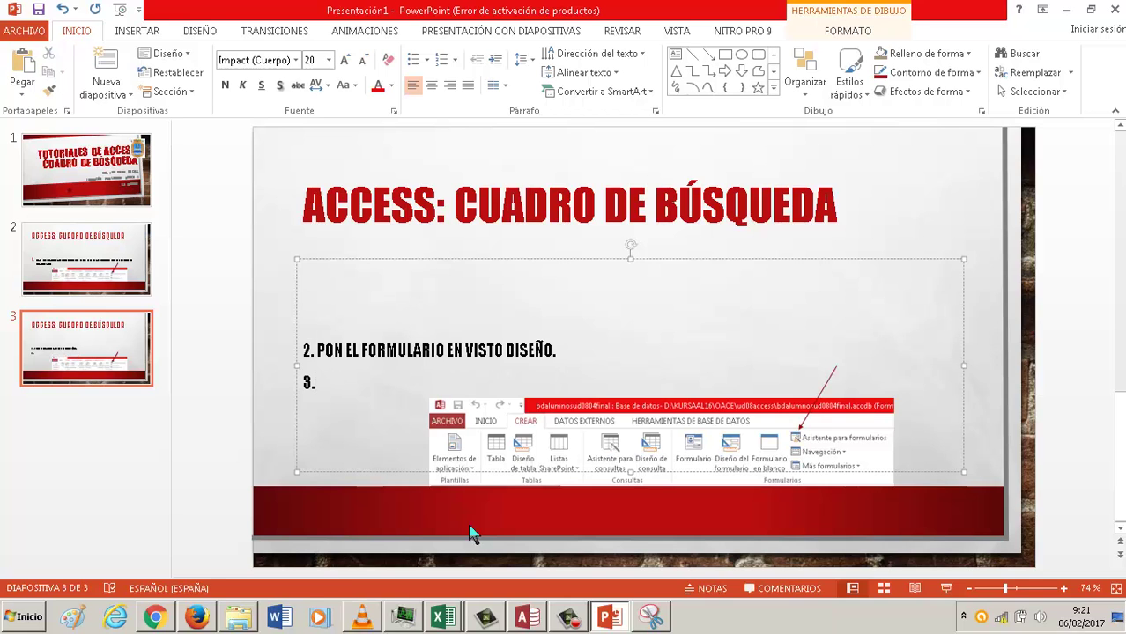
# Delete the screenshot and the arrow from slide 3
pyautogui.click(599, 441)
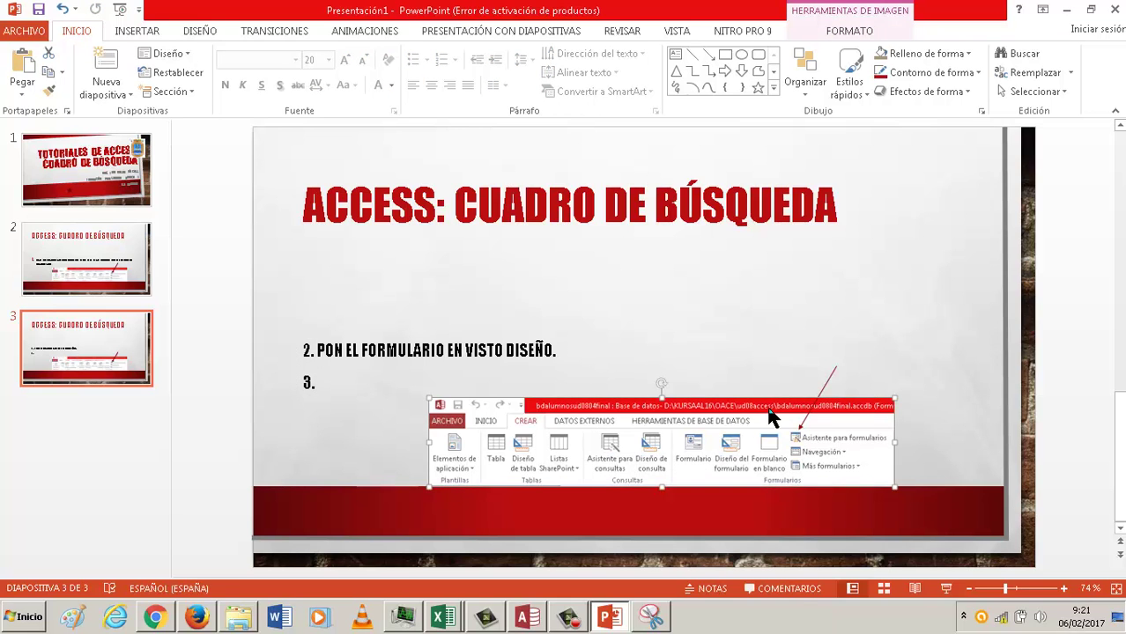
pyautogui.press('Delete')
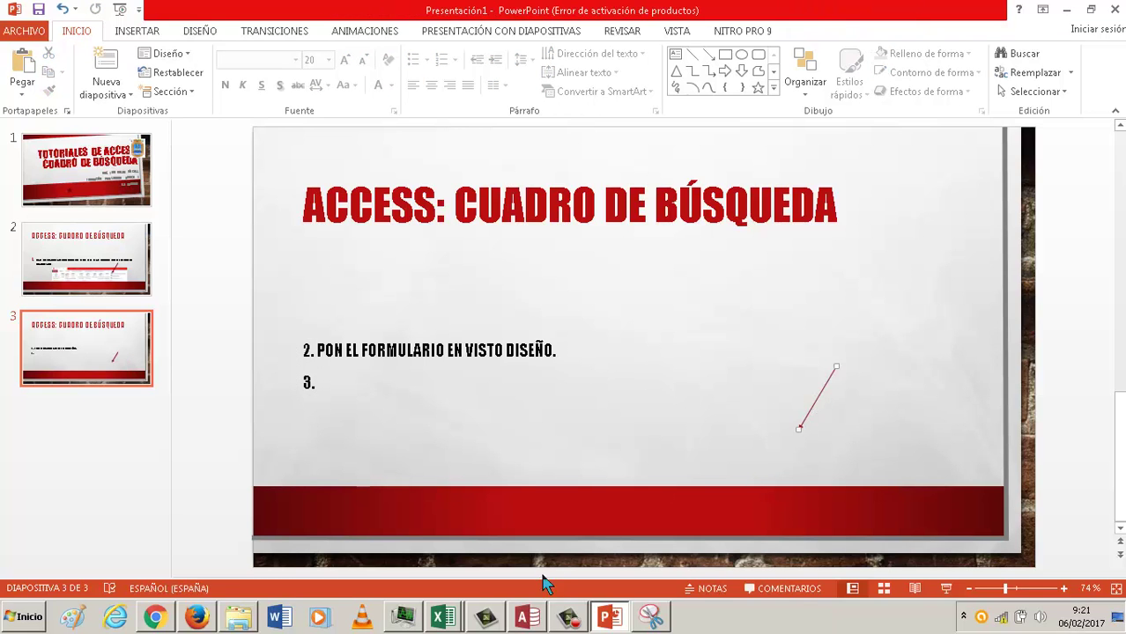
pyautogui.press('Delete')
pyautogui.click(527, 617)
# Run the Form Wizard with all alumno fields and Justificado layout, naming the form 'FormularioBusqueda'
pyautogui.click(551, 60)
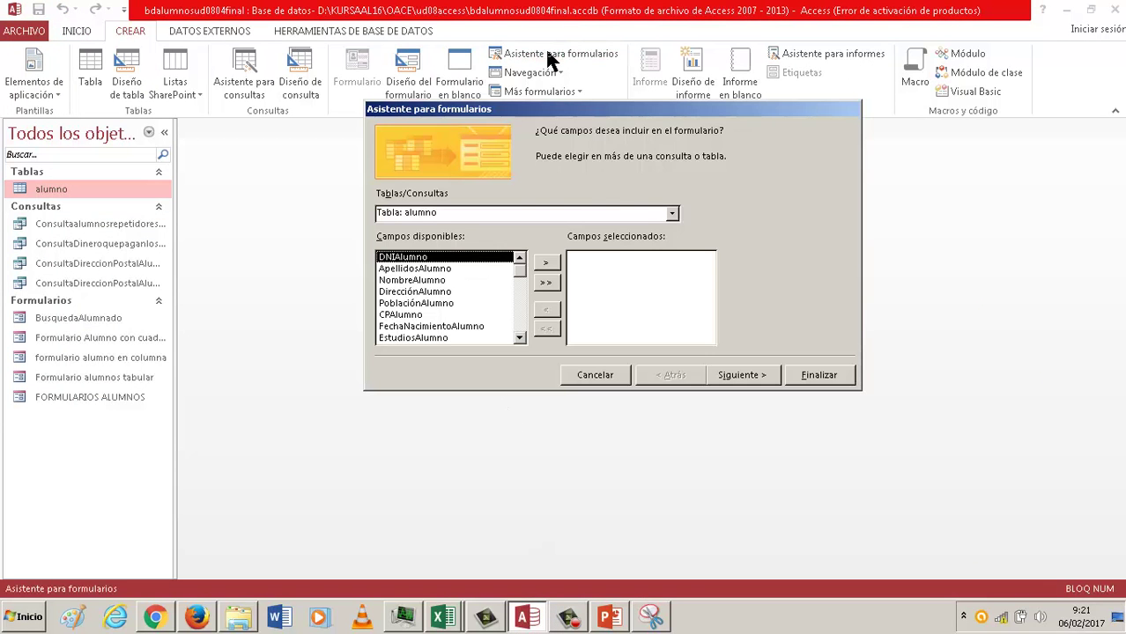
pyautogui.click(554, 283)
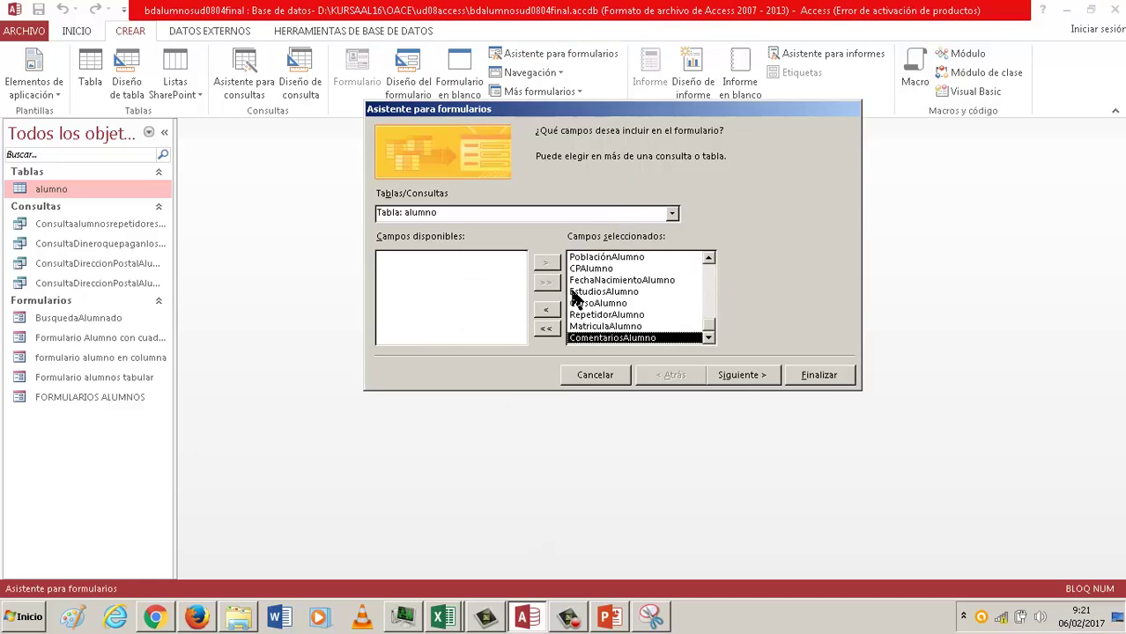
pyautogui.click(763, 376)
pyautogui.click(647, 252)
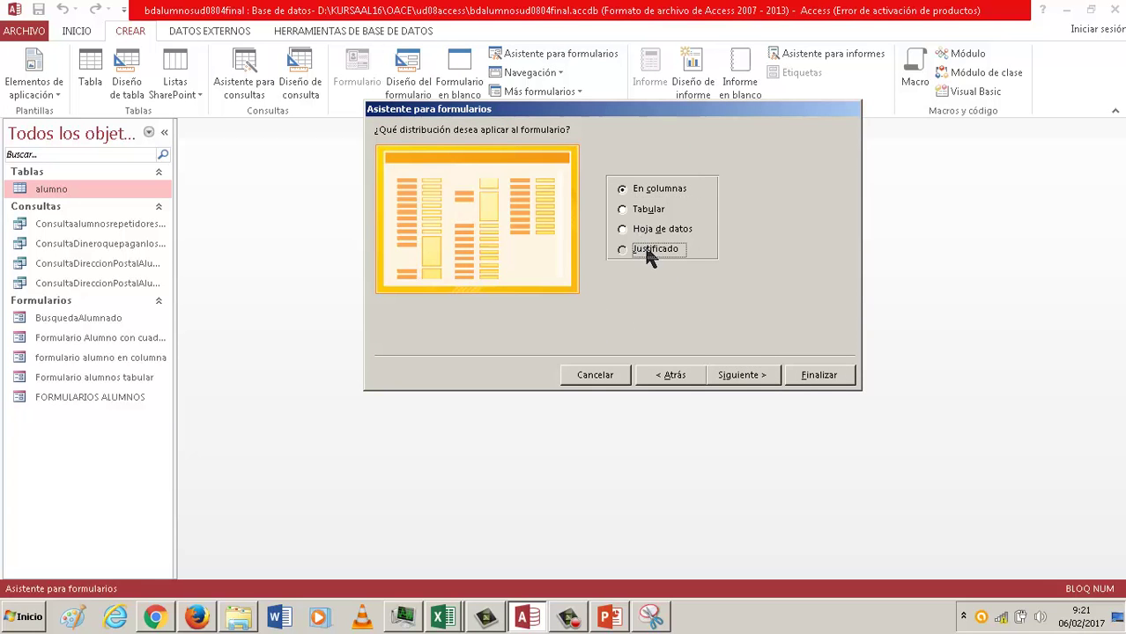
pyautogui.click(771, 377)
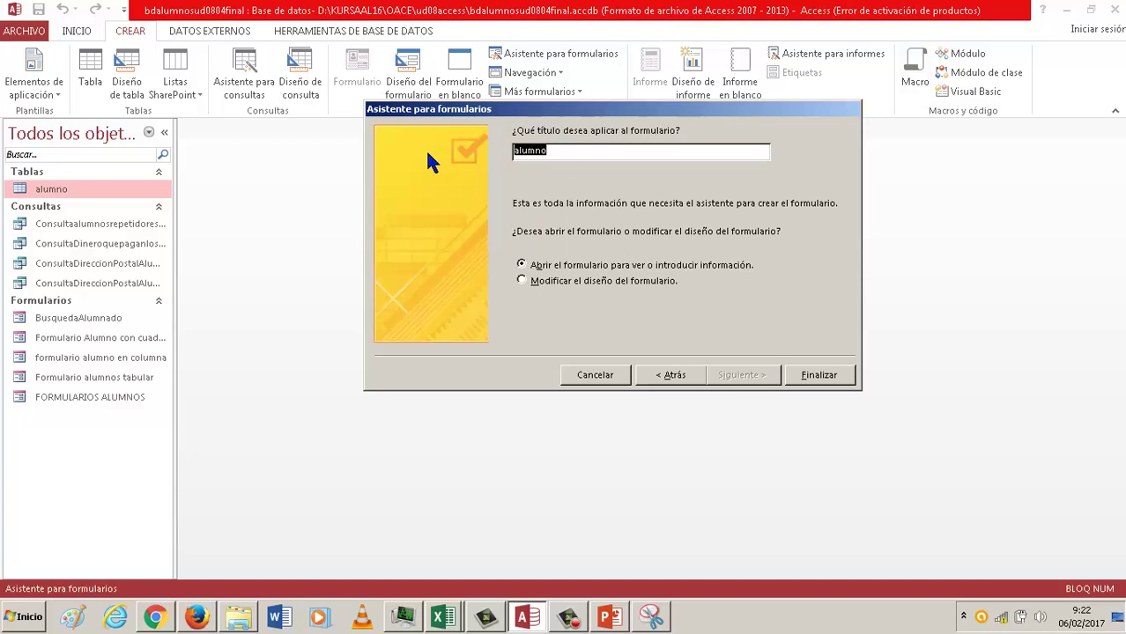
pyautogui.write('FormularioBusqueda')
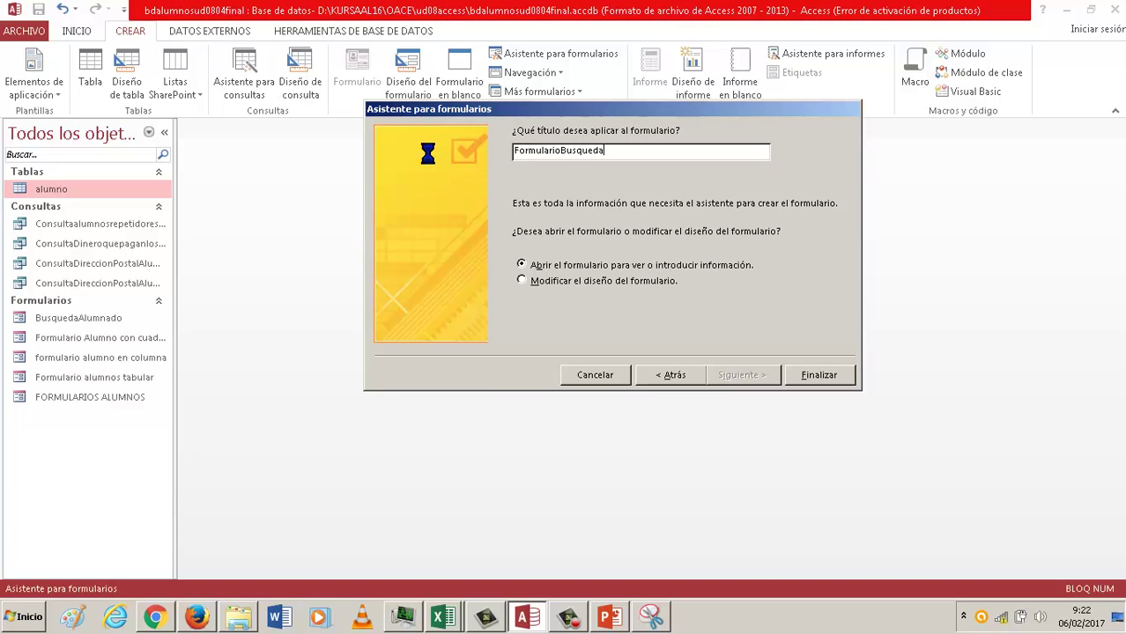
pyautogui.press('Return')
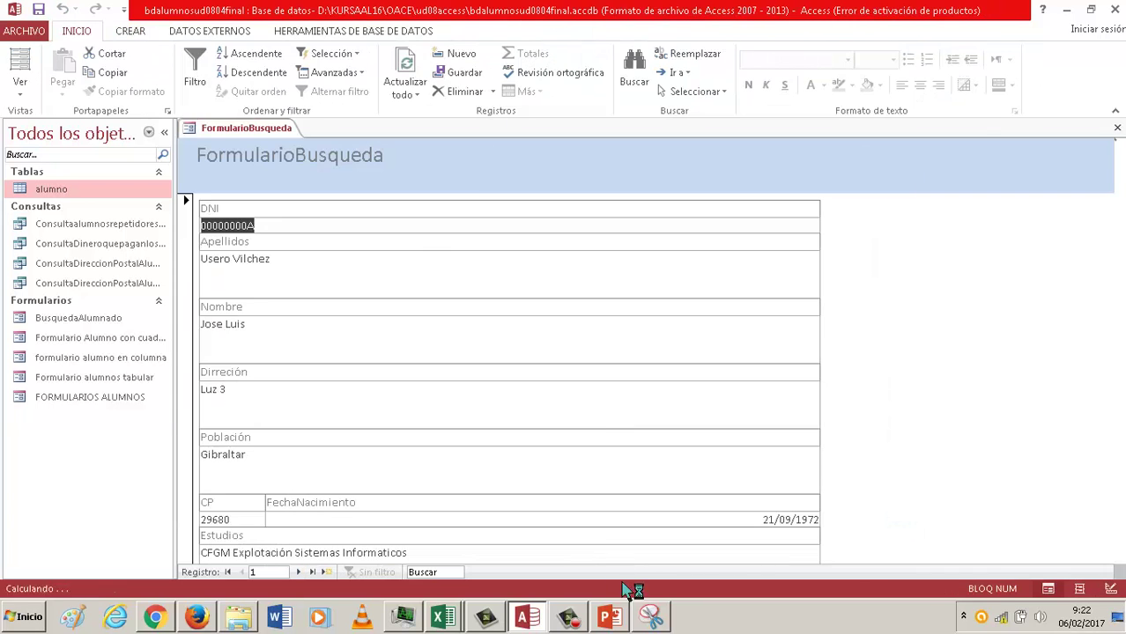
# Add step 2 'GUÁRDALO CON EL NOMBRE FORMULARIOBUSQUEDAALUMNADO' on slide 2, moving the screenshot and red arrow below it
pyautogui.click(609, 617)
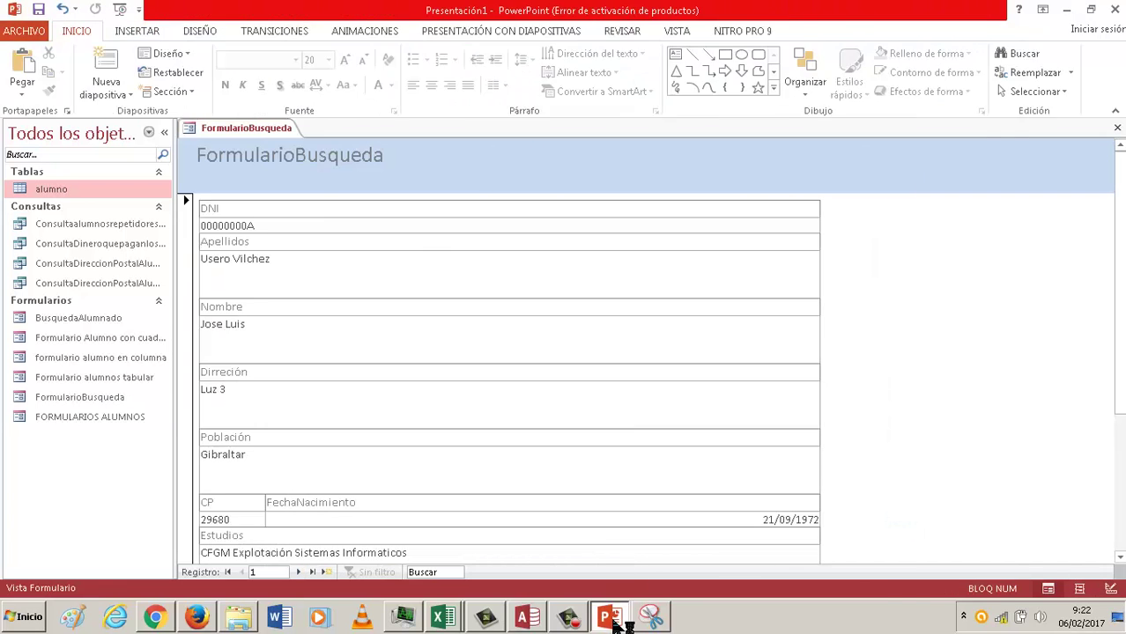
pyautogui.click(119, 280)
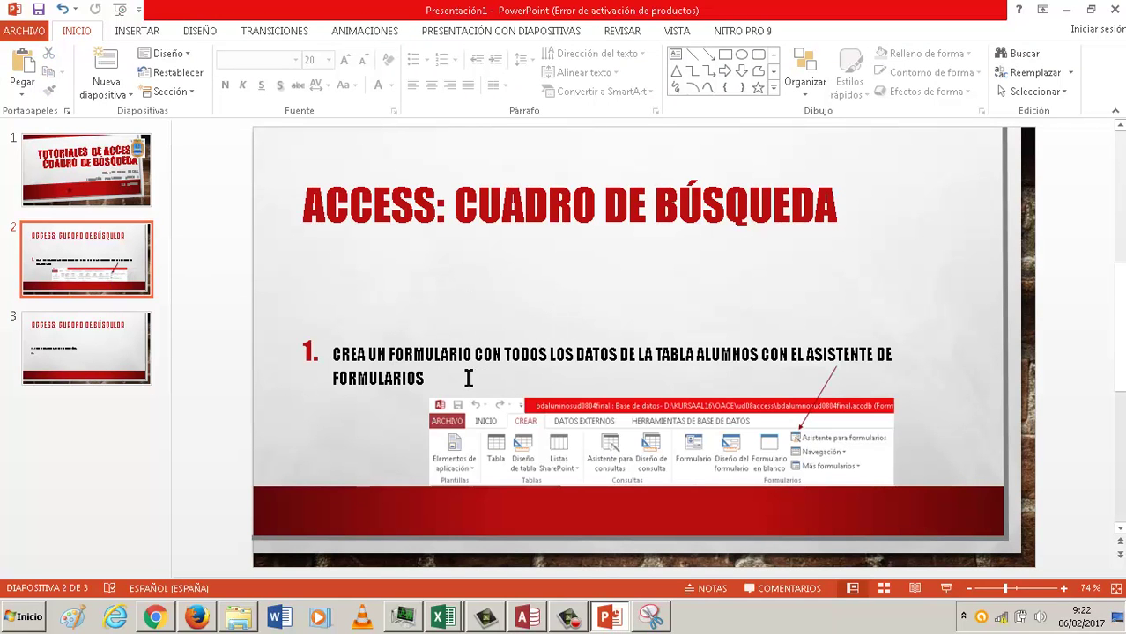
pyautogui.click(468, 377)
pyautogui.press('Return')
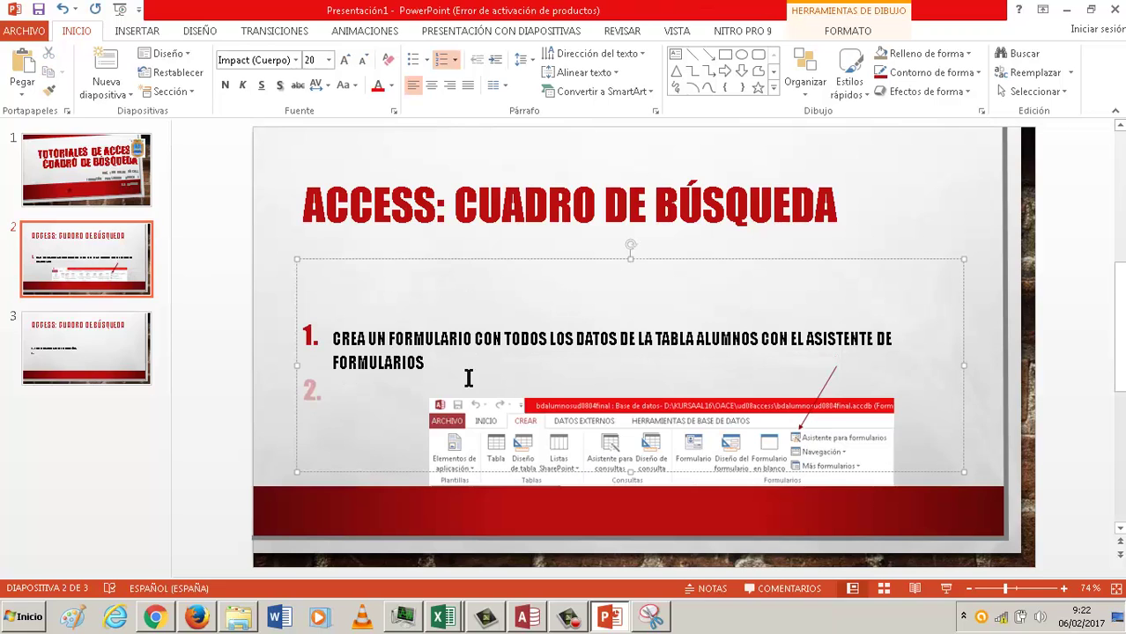
pyautogui.write('GUÁRDALO CON F')
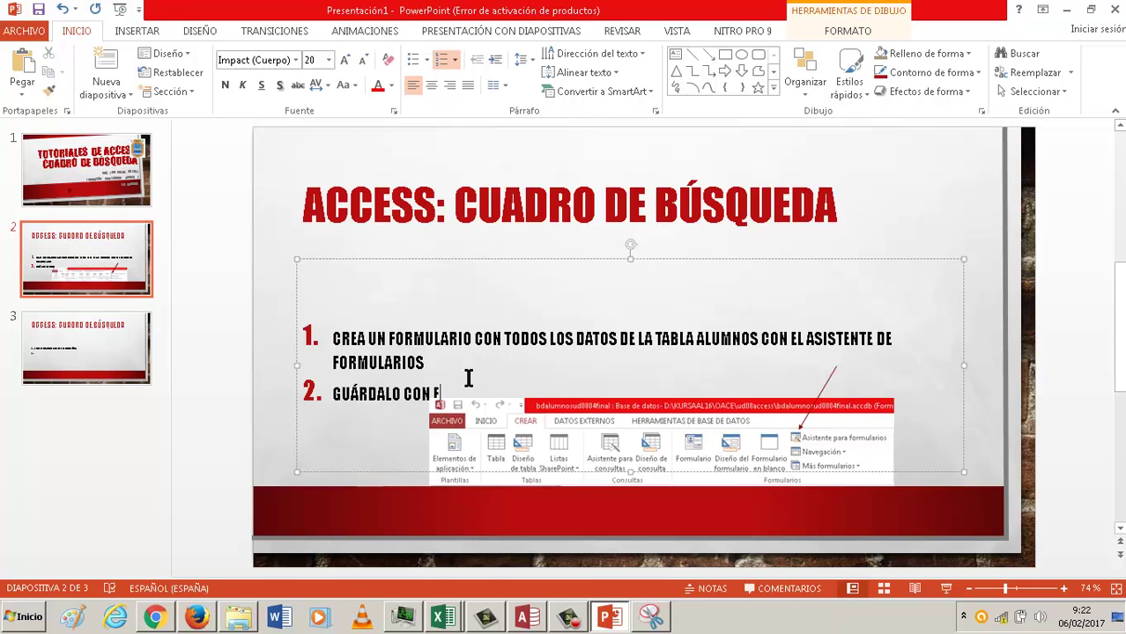
pyautogui.press('BackSpace')
pyautogui.write('EL NOMBRE')
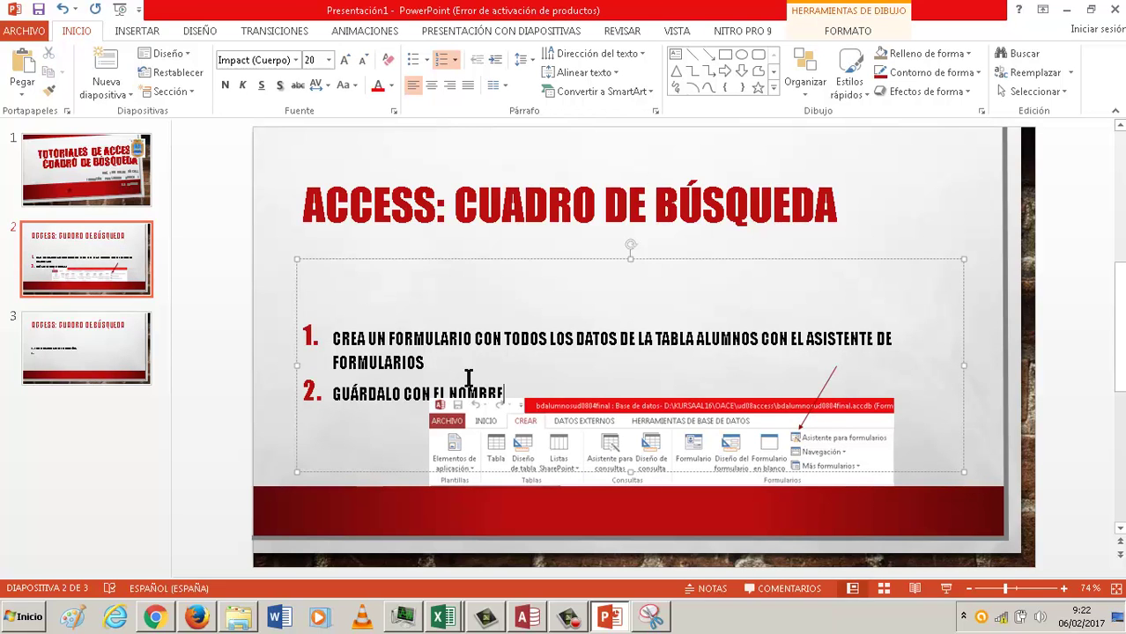
pyautogui.write(' FORMULARIOB')
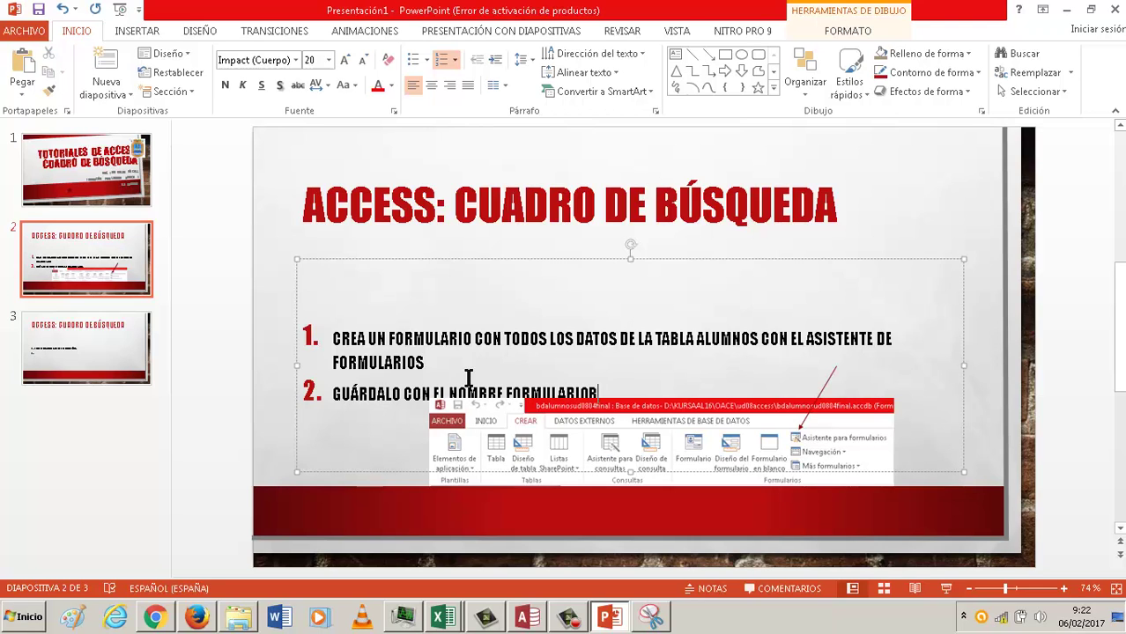
pyautogui.write('UMNOS')
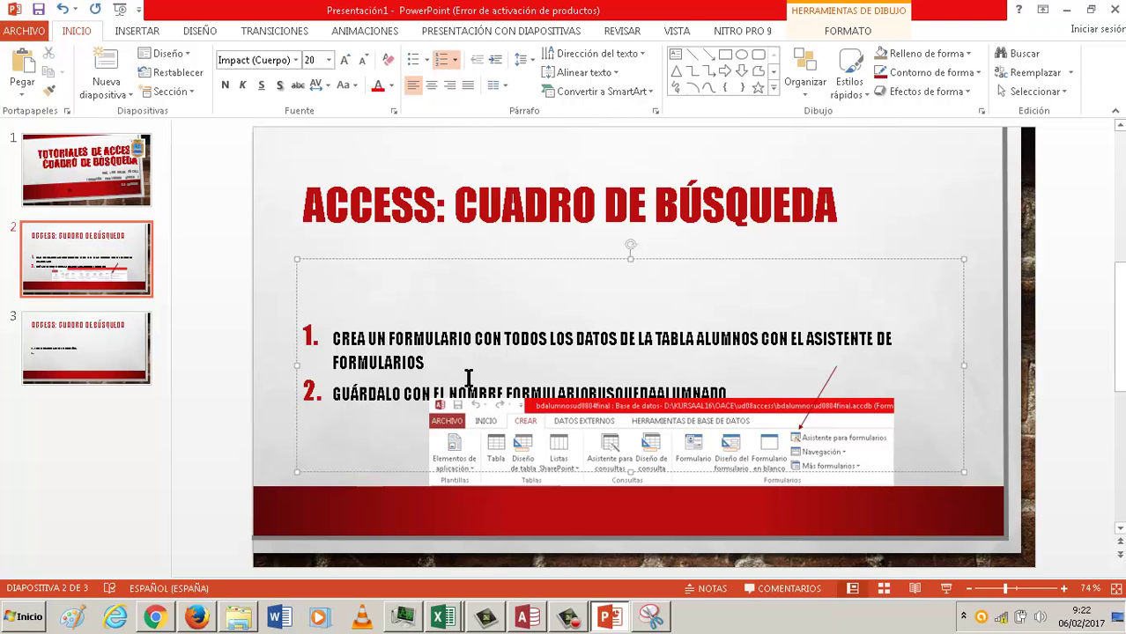
pyautogui.moveTo(670, 444); pyautogui.dragTo(666, 473)
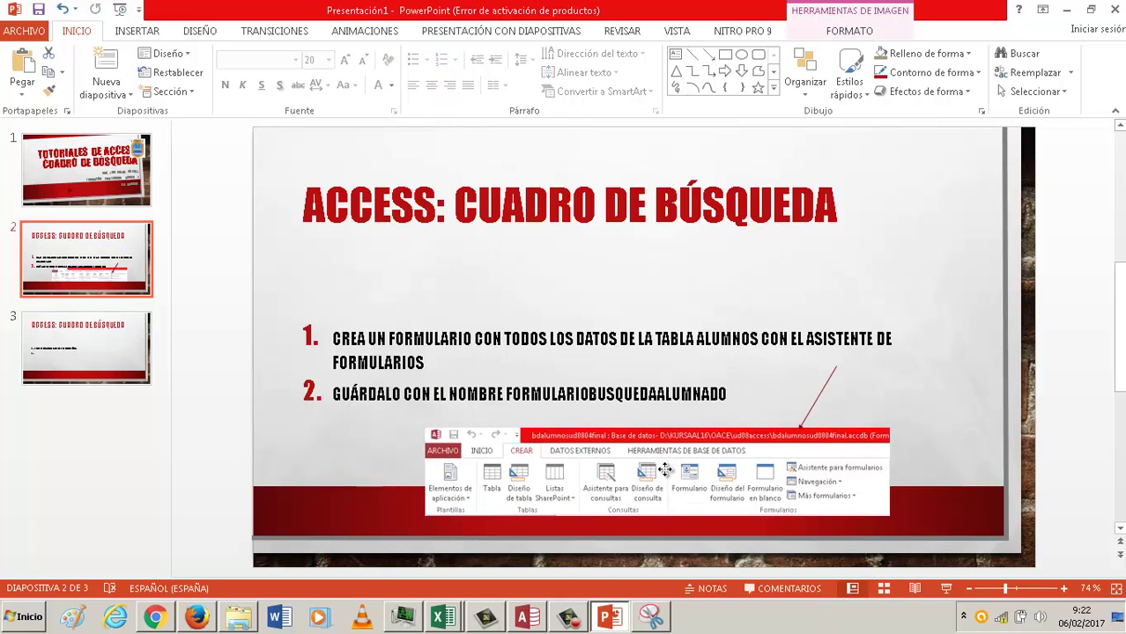
pyautogui.moveTo(814, 403); pyautogui.dragTo(816, 434)
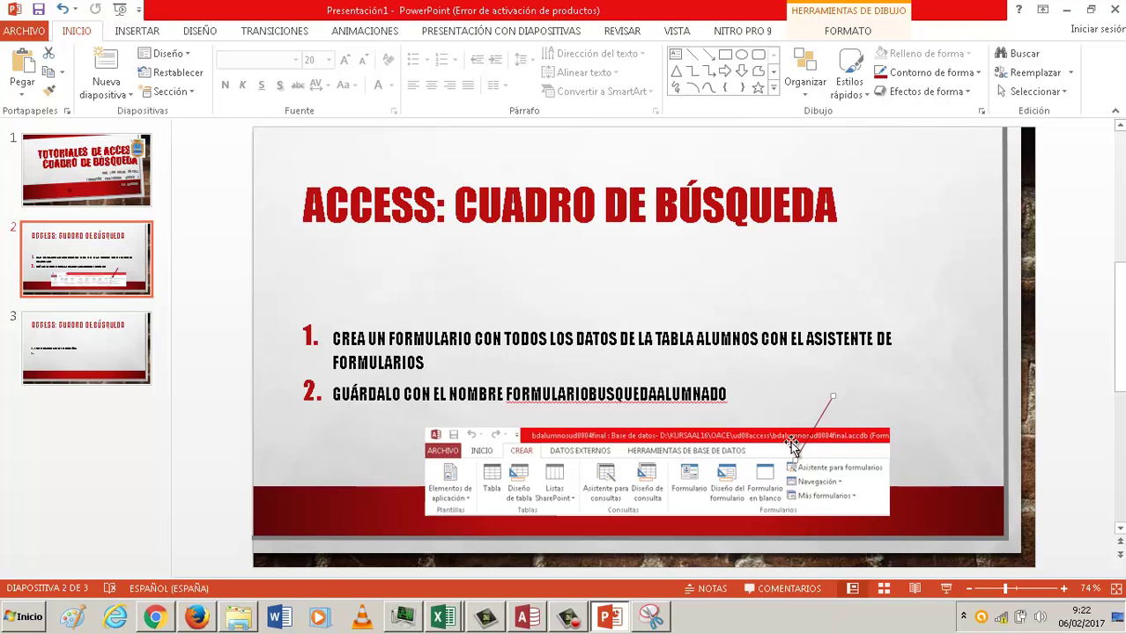
pyautogui.moveTo(833, 397); pyautogui.dragTo(832, 347)
# Begin step 3 on slide 3 with 'HAZ CLIC EN EL BOTÓN LISTA'
pyautogui.click(70, 370)
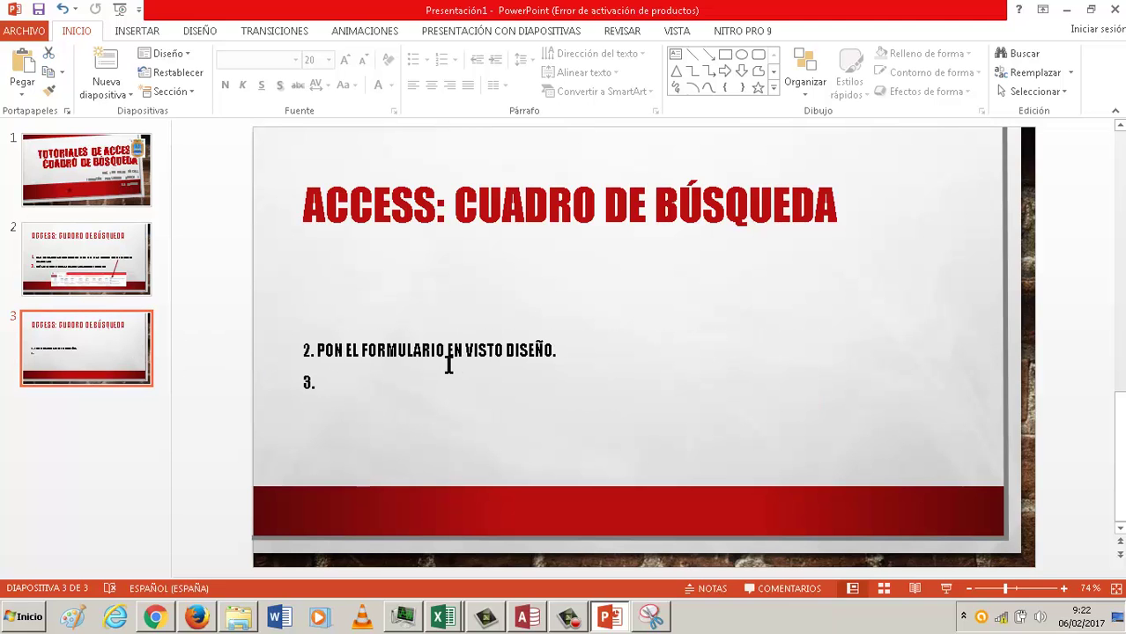
pyautogui.click(448, 371)
pyautogui.write('HA')
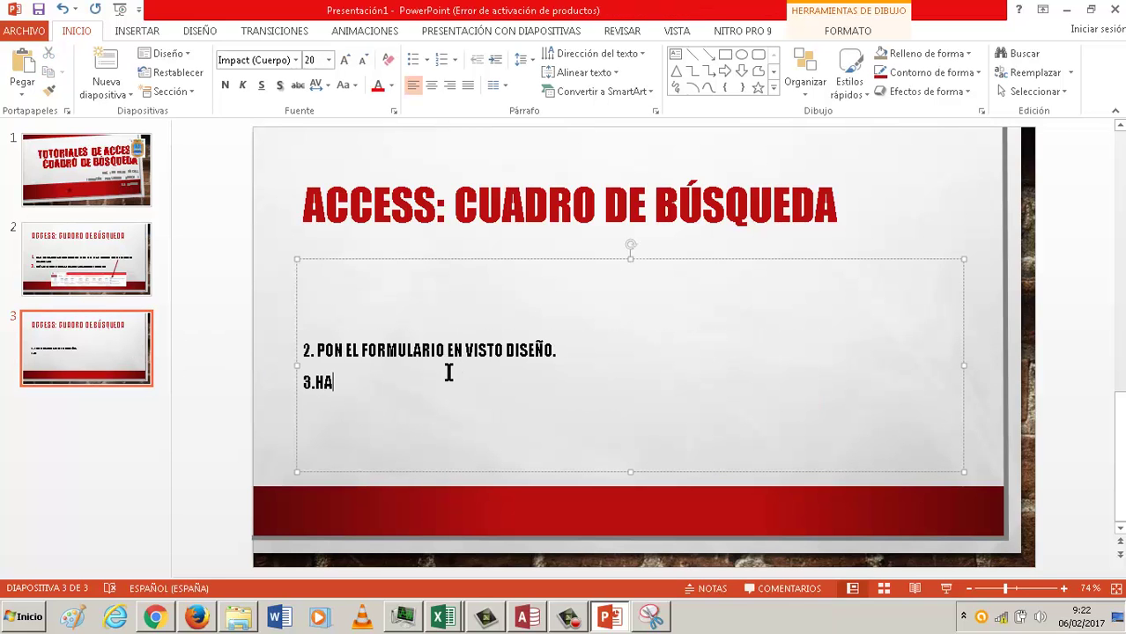
pyautogui.write('Z CLIC EN EL BOTÓN')
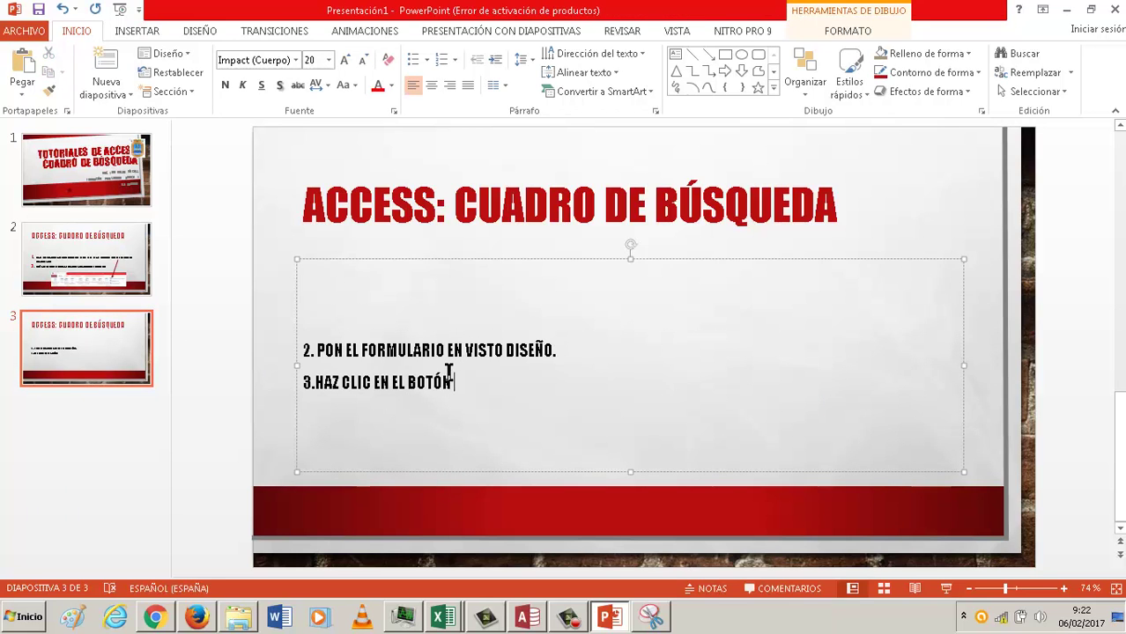
pyautogui.write(' LISTA')
# Switch the FormularioBusqueda form in Access to Design view
pyautogui.click(515, 621)
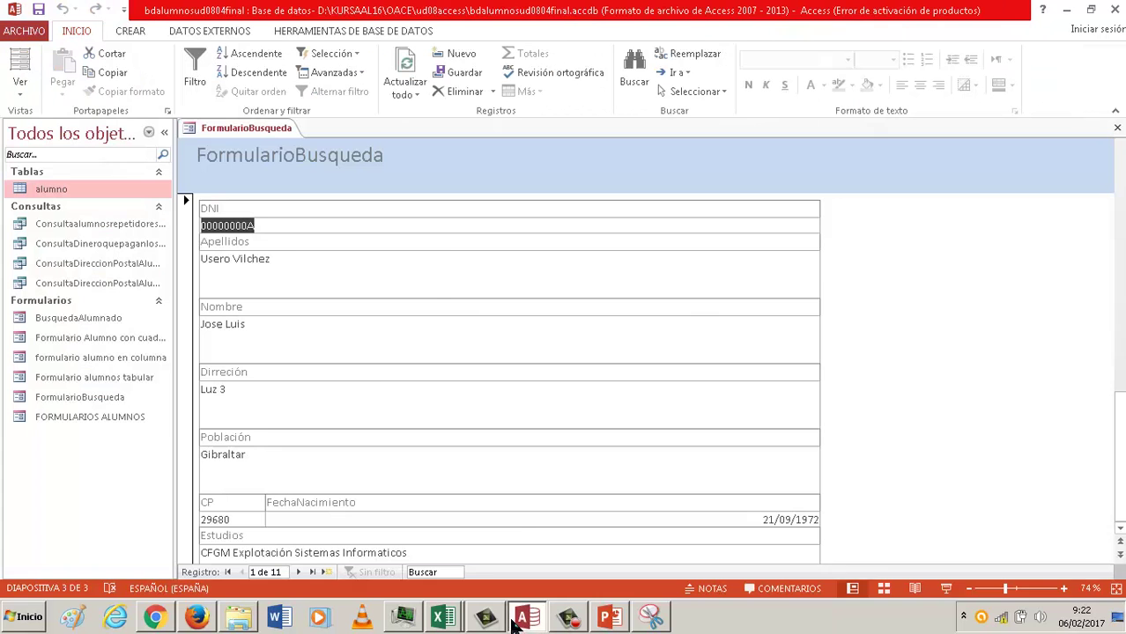
pyautogui.click(27, 84)
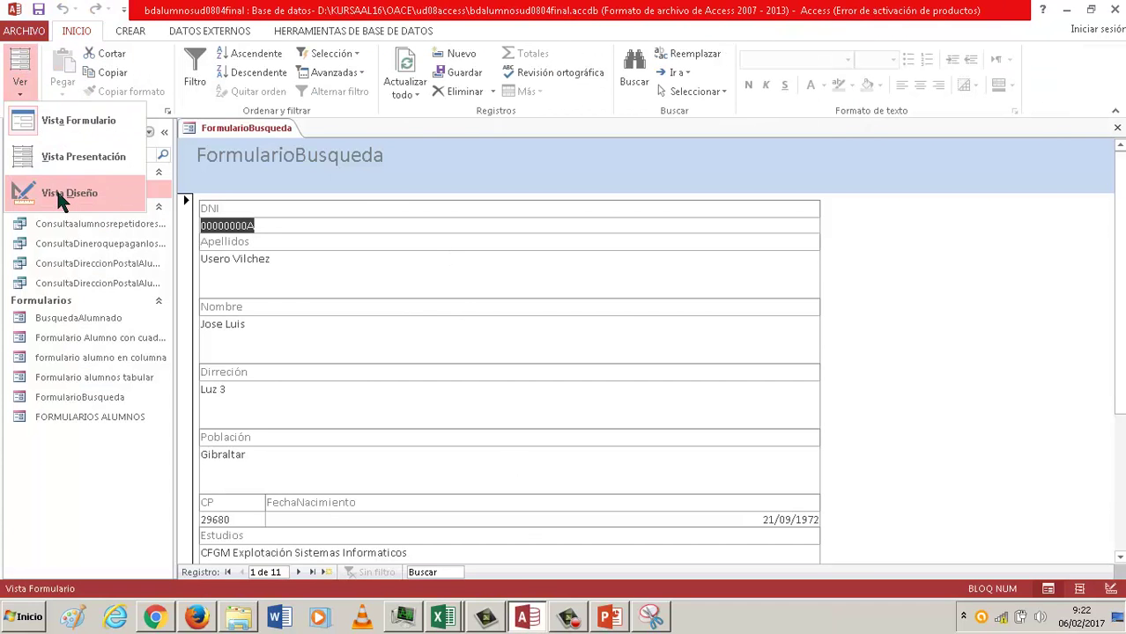
pyautogui.click(25, 190)
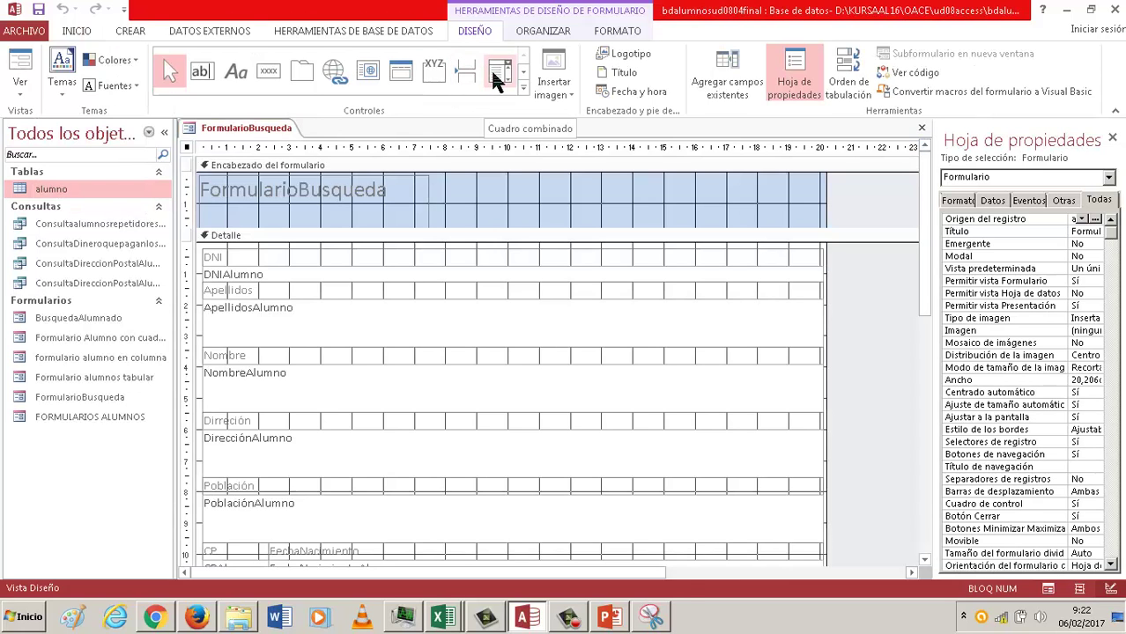
# Snip the top-left Design ribbon controls and return to PowerPoint
pyautogui.click(659, 618)
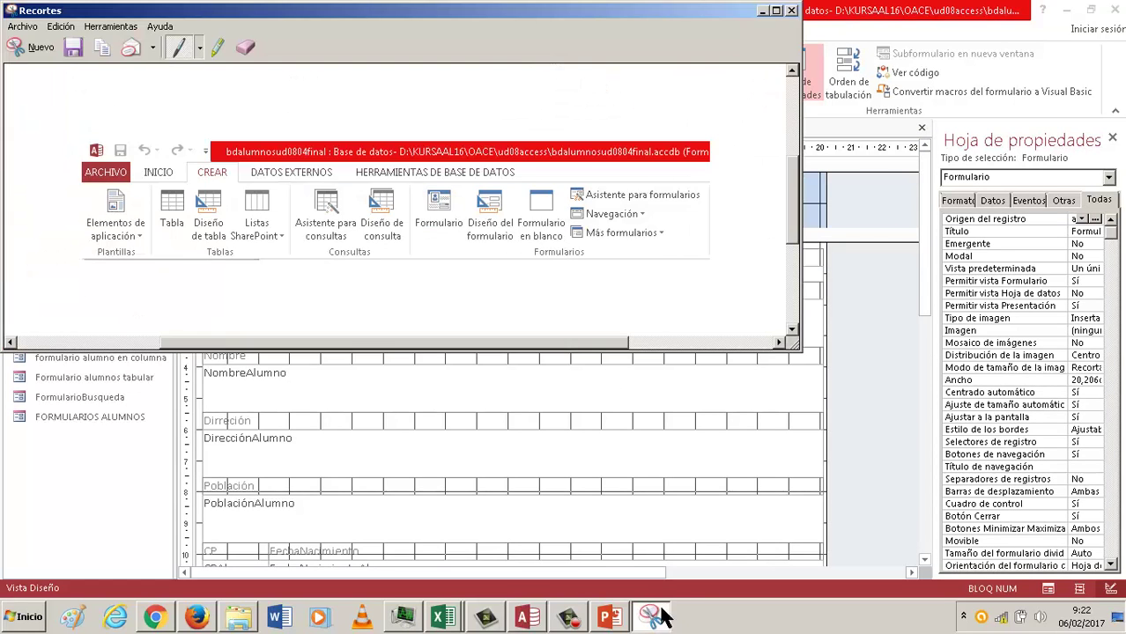
pyautogui.click(38, 53)
pyautogui.moveTo(2, 2); pyautogui.dragTo(579, 118)
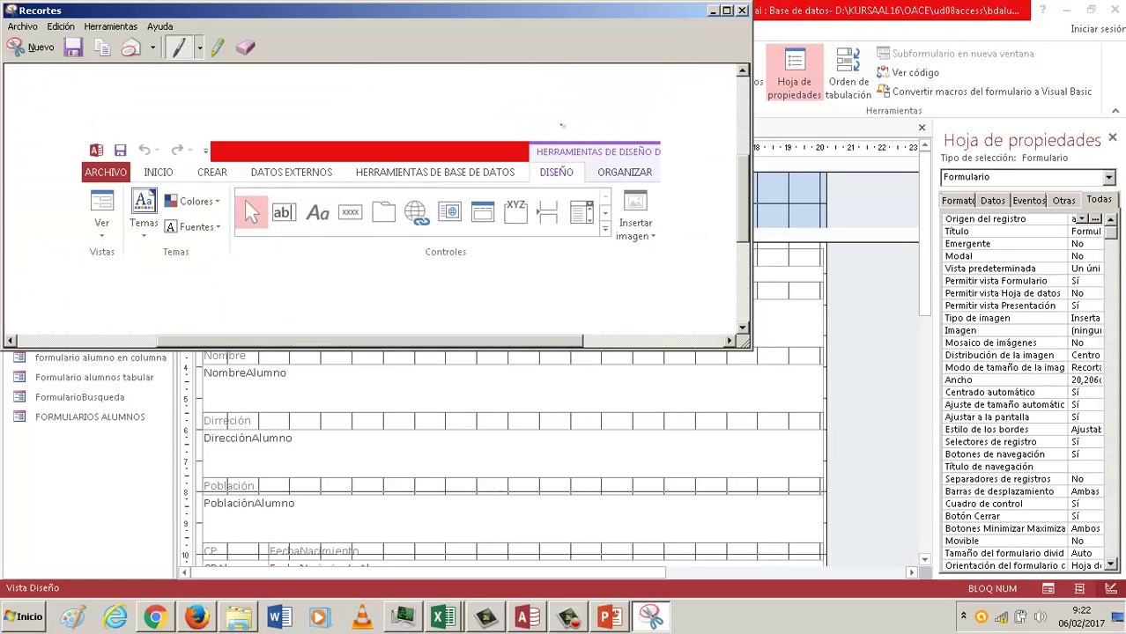
pyautogui.click(617, 622)
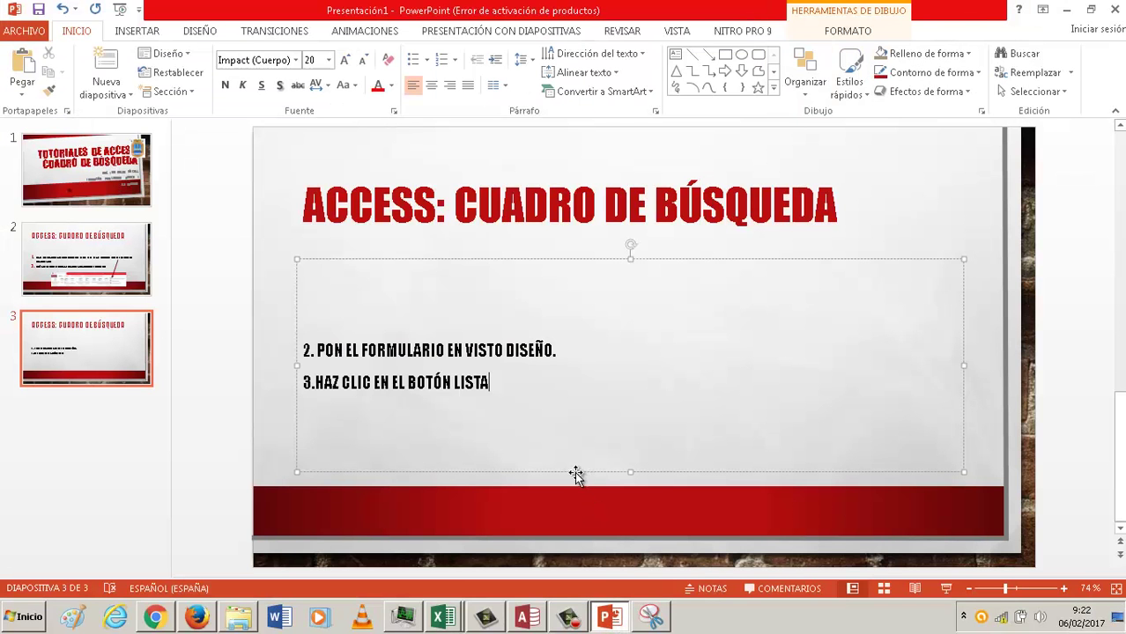
# Paste the Access ribbon snip on slide 3, enlarged and placed along the bottom red band
pyautogui.hotkey('ctrl', 'v')
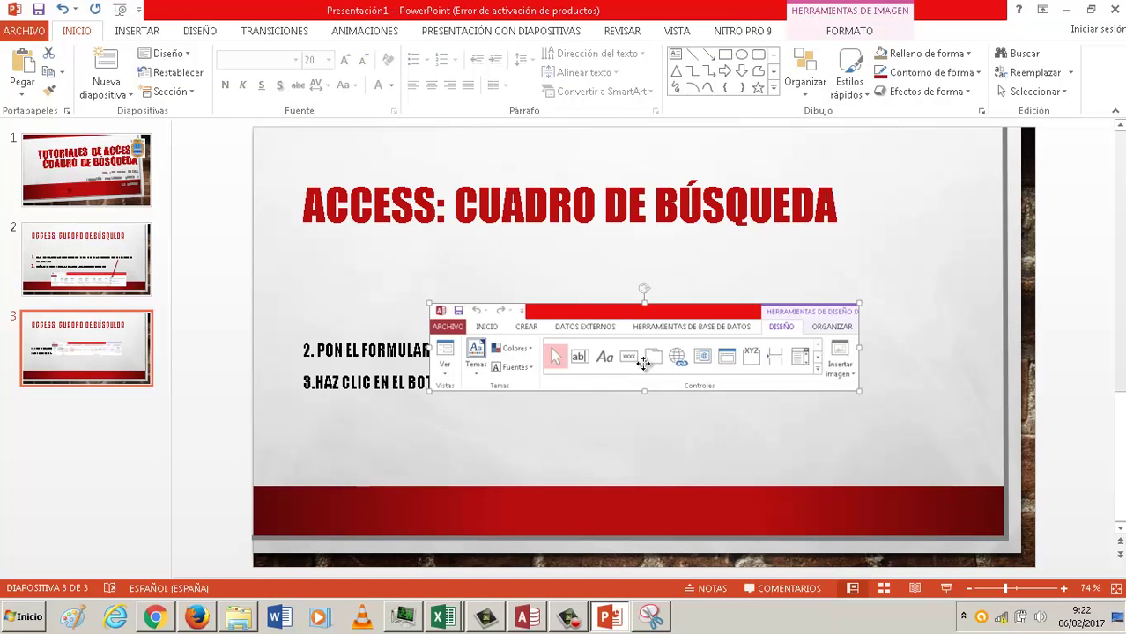
pyautogui.moveTo(644, 363); pyautogui.dragTo(659, 466)
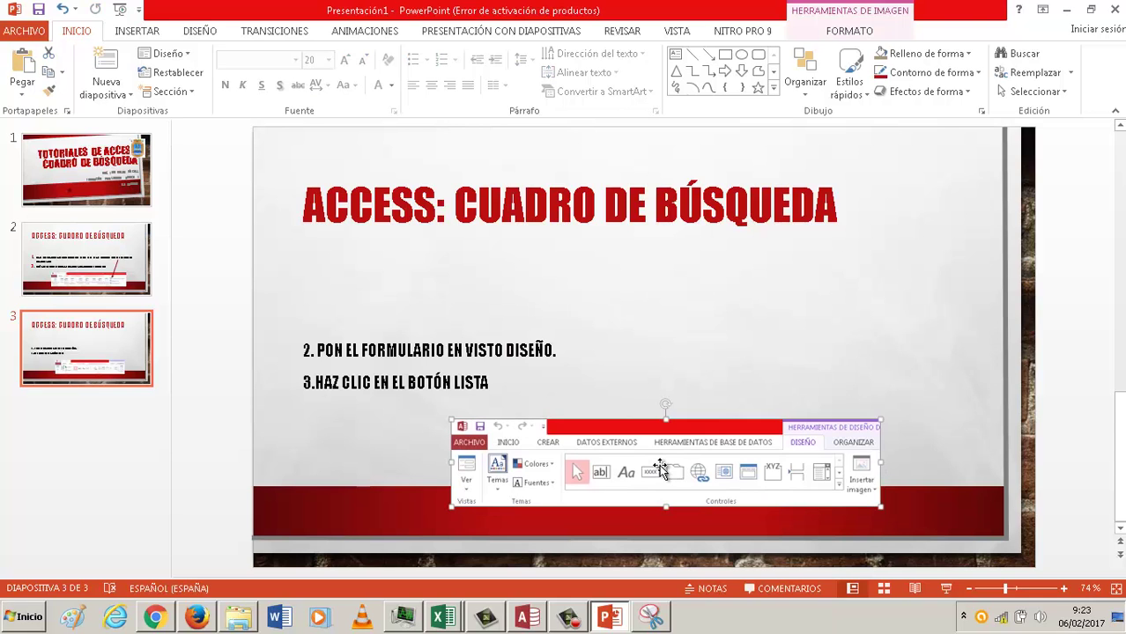
pyautogui.moveTo(660, 467); pyautogui.dragTo(627, 476)
pyautogui.moveTo(834, 523); pyautogui.dragTo(937, 539)
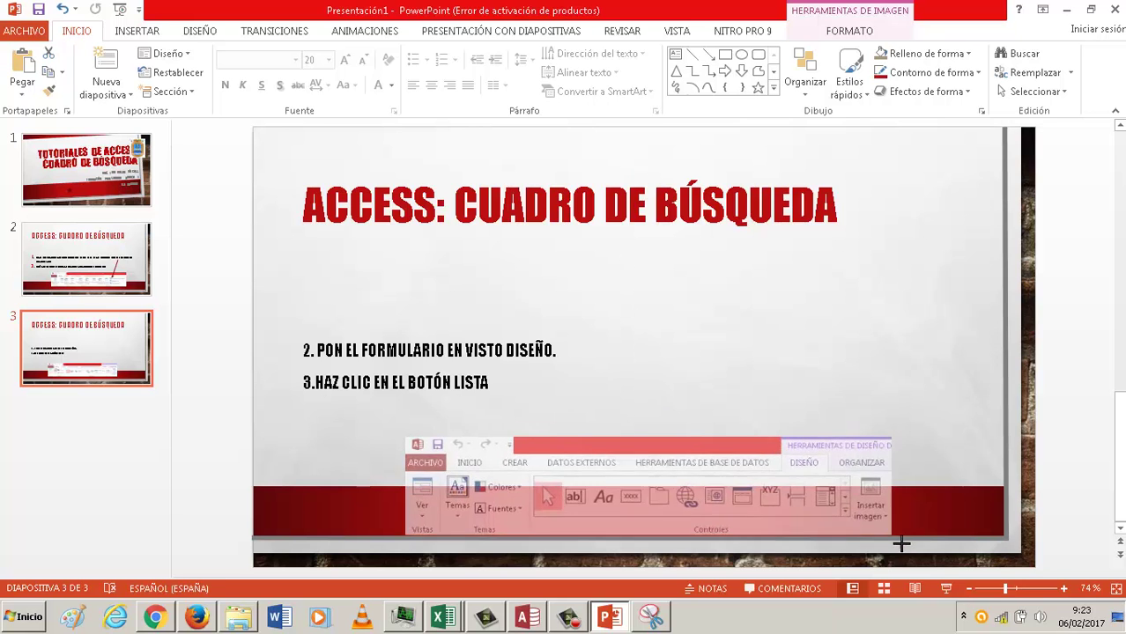
pyautogui.moveTo(875, 523); pyautogui.dragTo(909, 524)
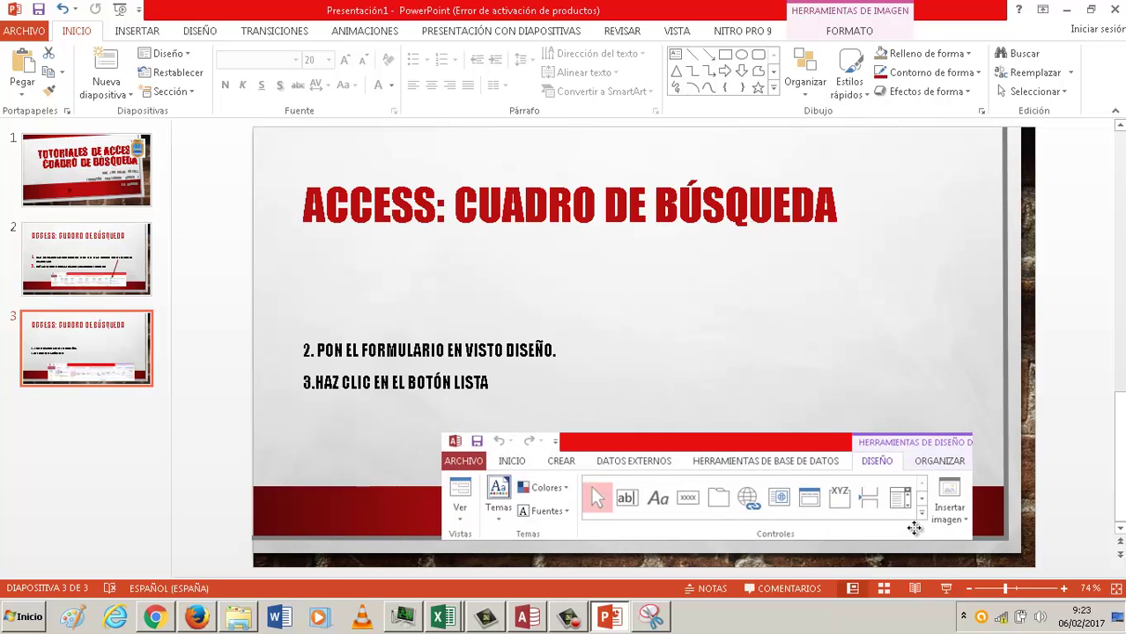
pyautogui.click(517, 378)
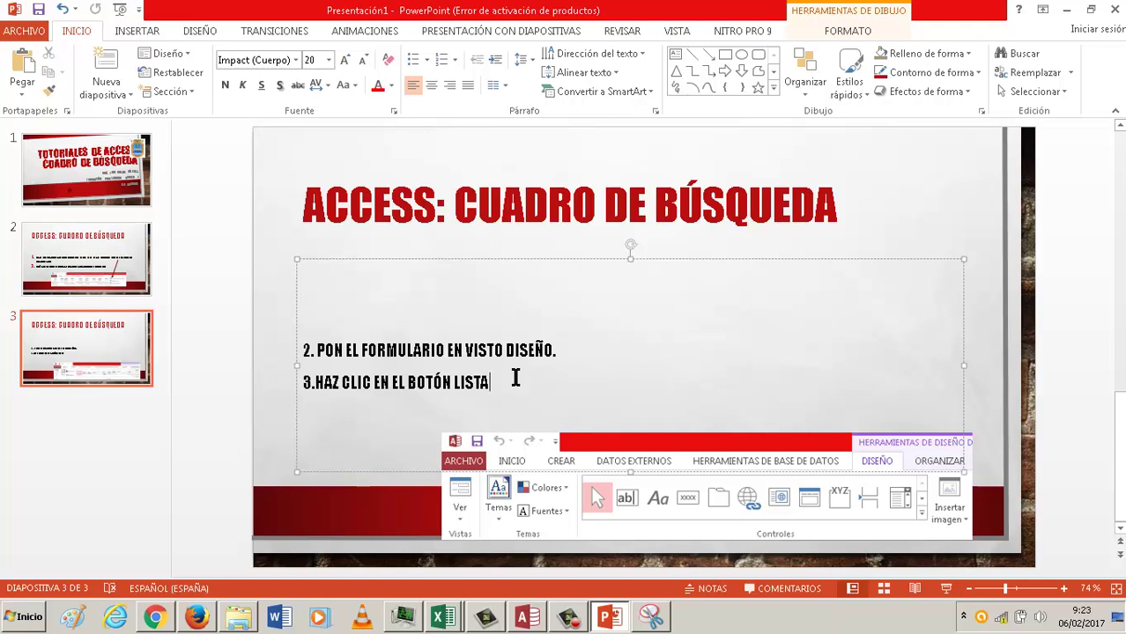
# End step 3 with 'CUADRO COMBINADO DE LA PESTAÑA DISEÑO.', add step 4 'CLIC EN LA CABECERA DEL FORMULARIO', and draw a line to the combo-box icon
pyautogui.press('BackSpace')
pyautogui.press('BackSpace')
pyautogui.press('BackSpace')
pyautogui.write('CUADR')
pyautogui.write('O COMBINADO DE L')
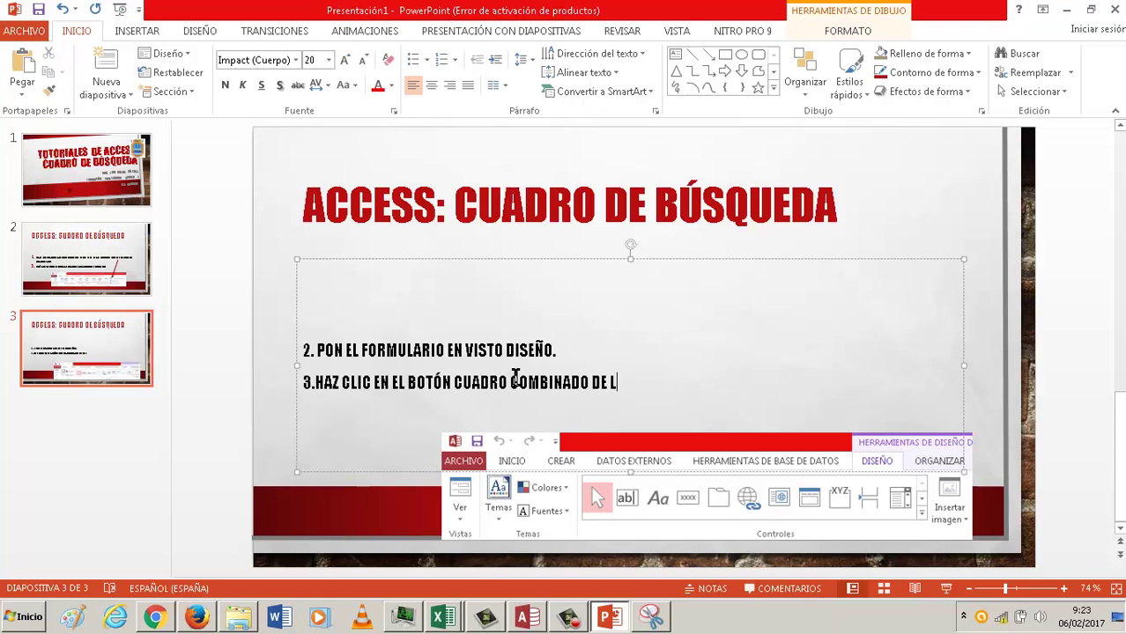
pyautogui.write('A PESTAÑA DISEÑO')
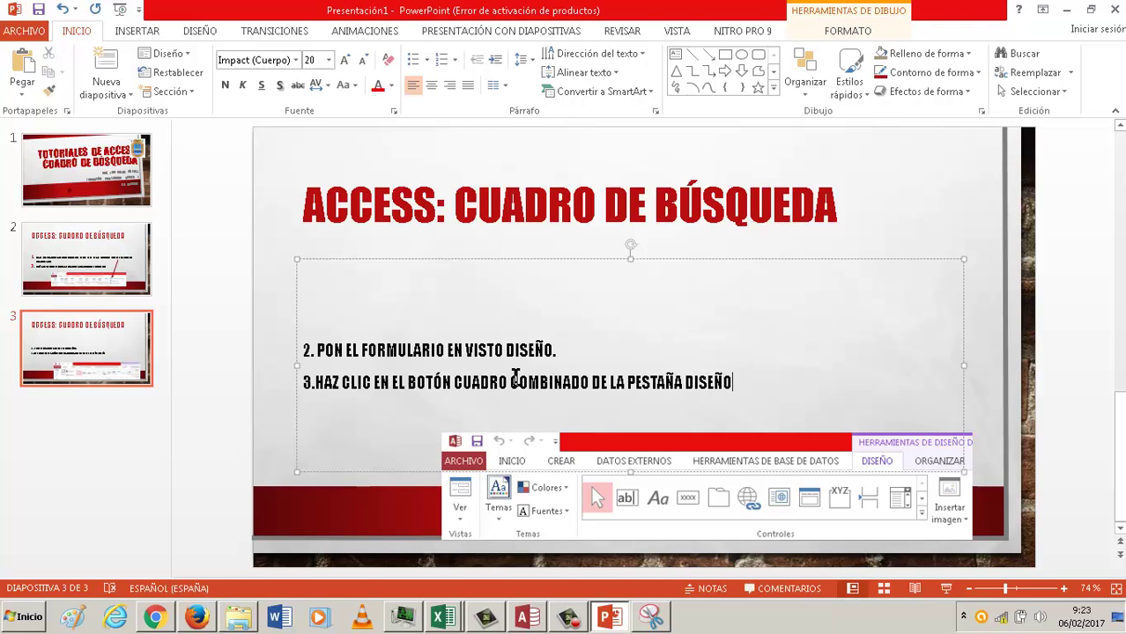
pyautogui.write('.')
pyautogui.press('Return')
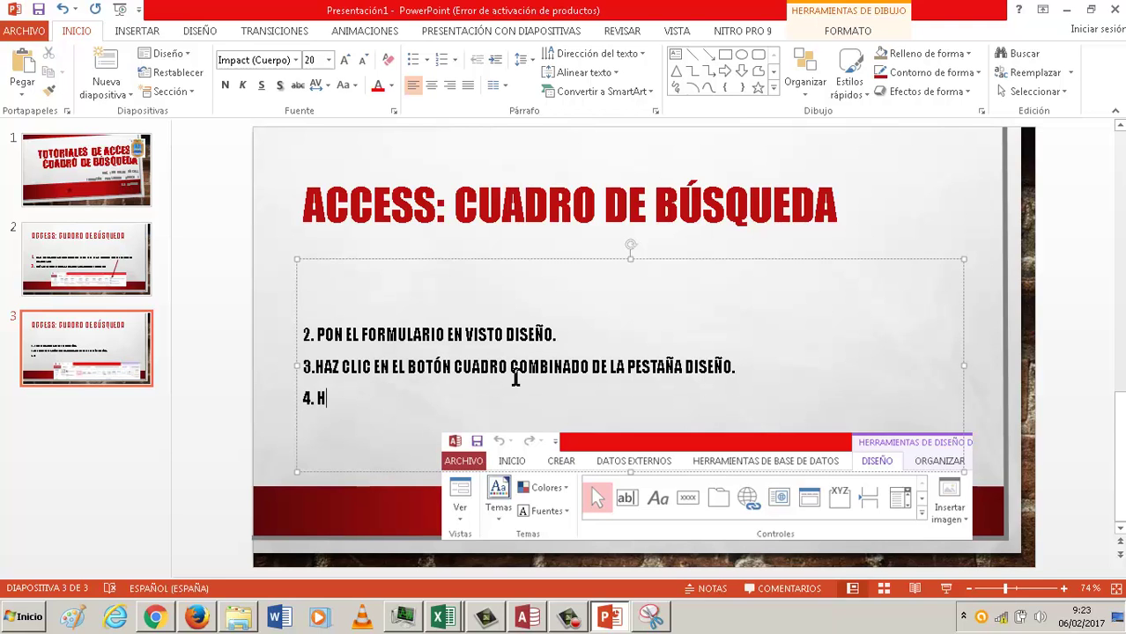
pyautogui.write('AZ CLIC EN LA CABEC')
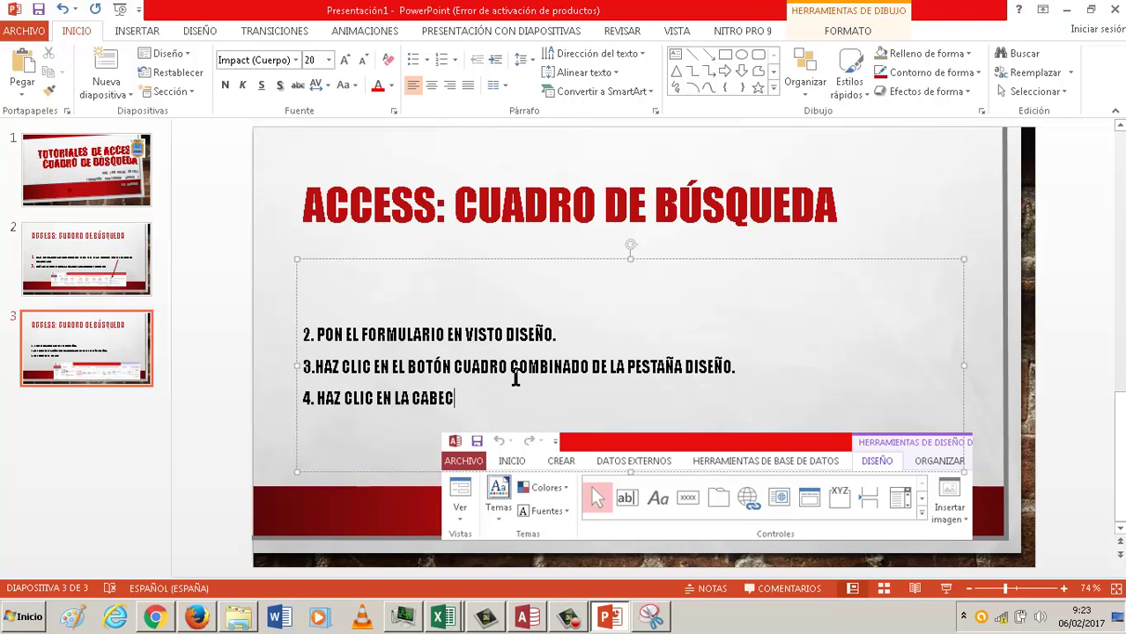
pyautogui.write('ERA DEL FORMULARIO')
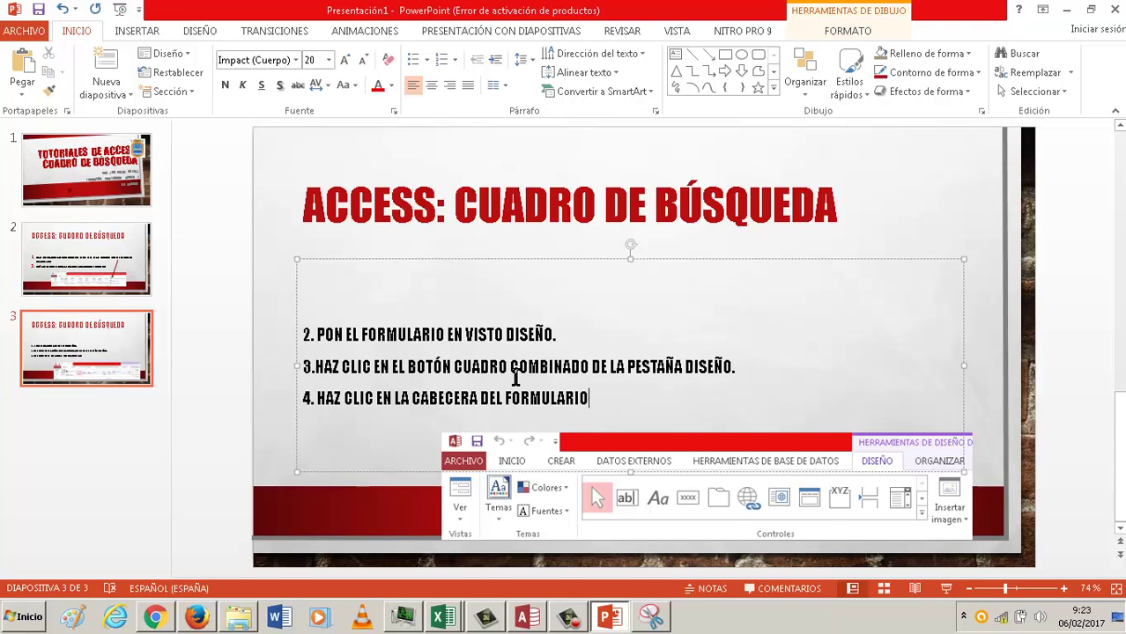
pyautogui.click(708, 54)
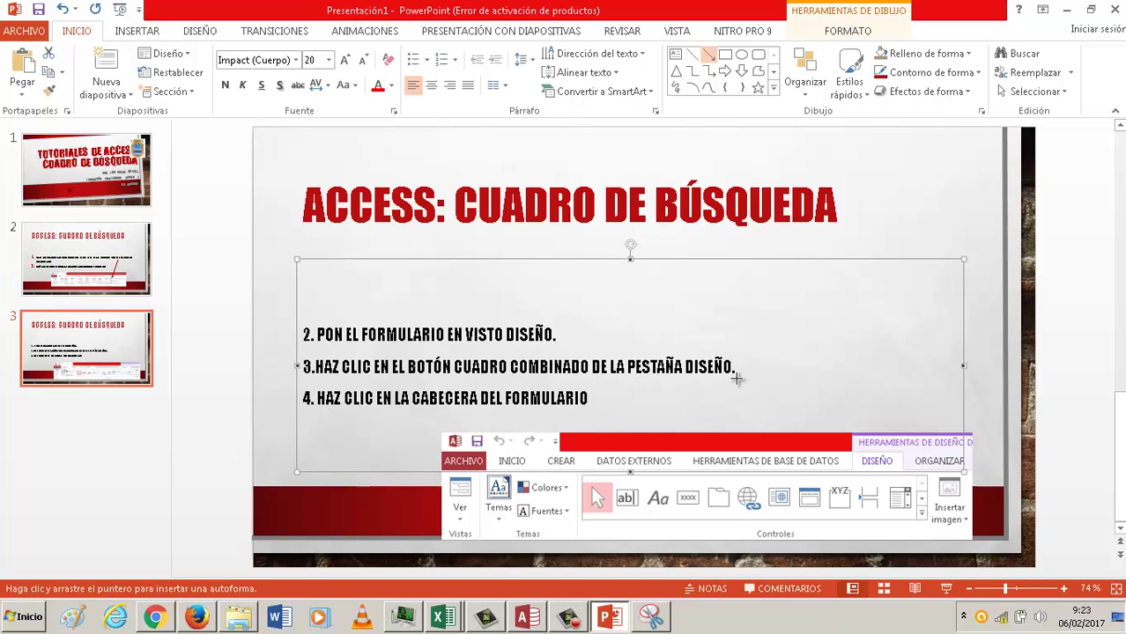
pyautogui.moveTo(710, 373); pyautogui.dragTo(897, 486)
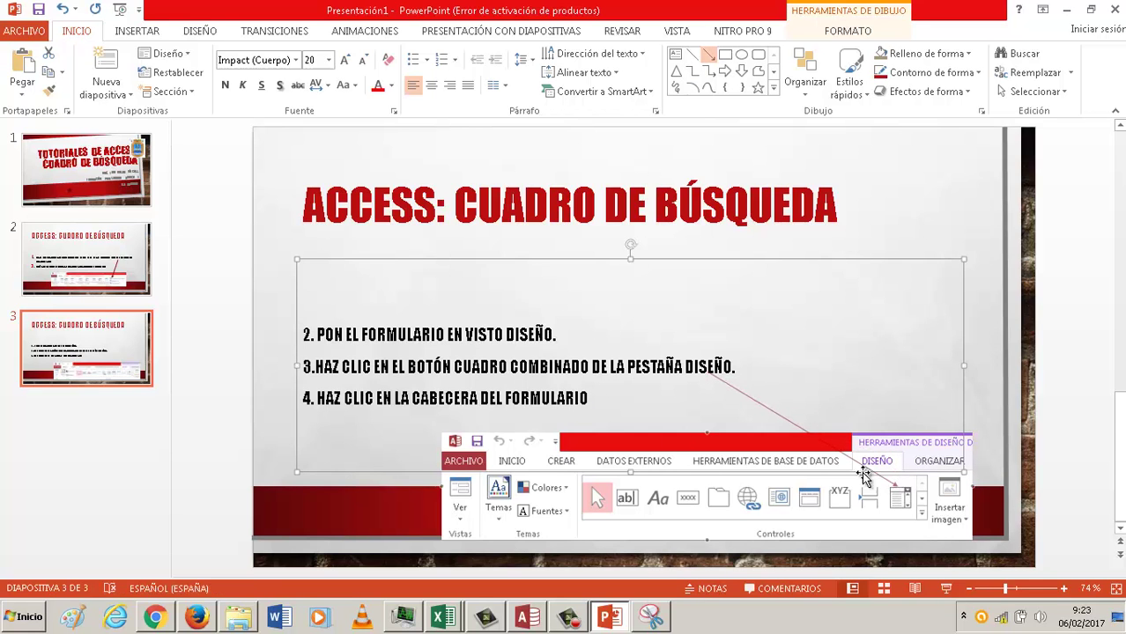
# Duplicate slide 3 as slide 4 and replace its steps with '5.'
pyautogui.rightClick(123, 333)
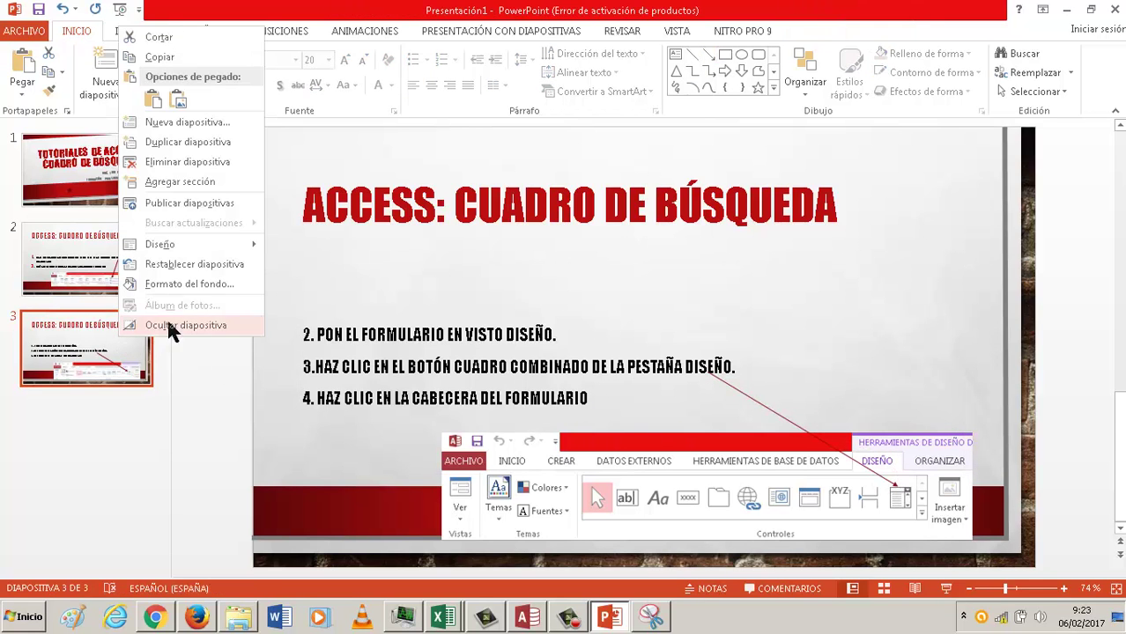
pyautogui.click(180, 142)
pyautogui.moveTo(603, 401); pyautogui.dragTo(235, 303)
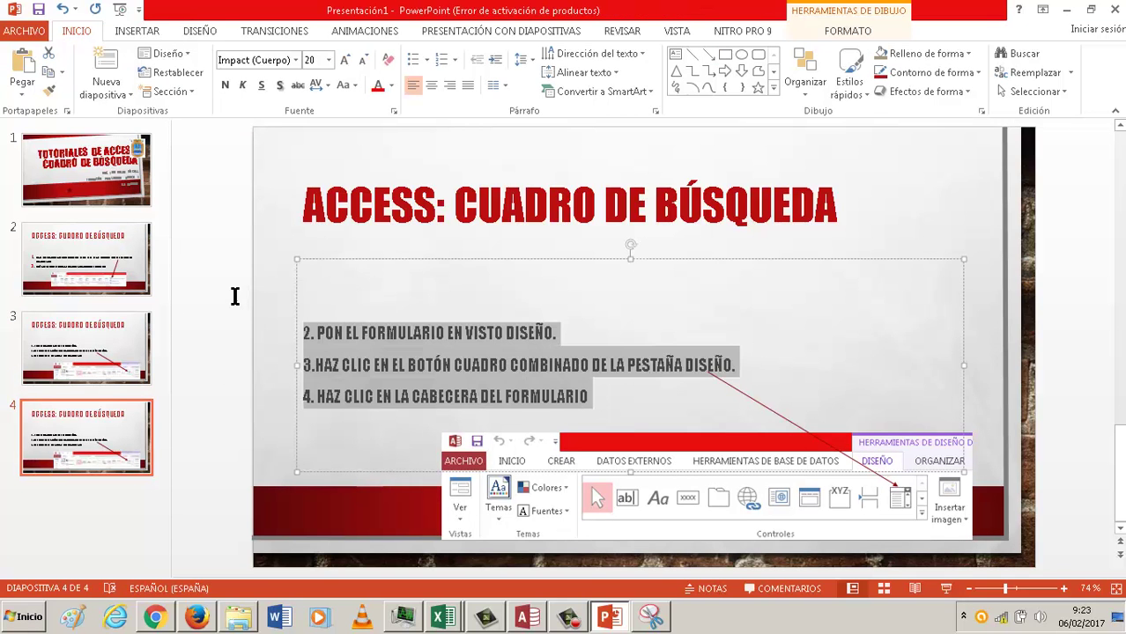
pyautogui.write('5.')
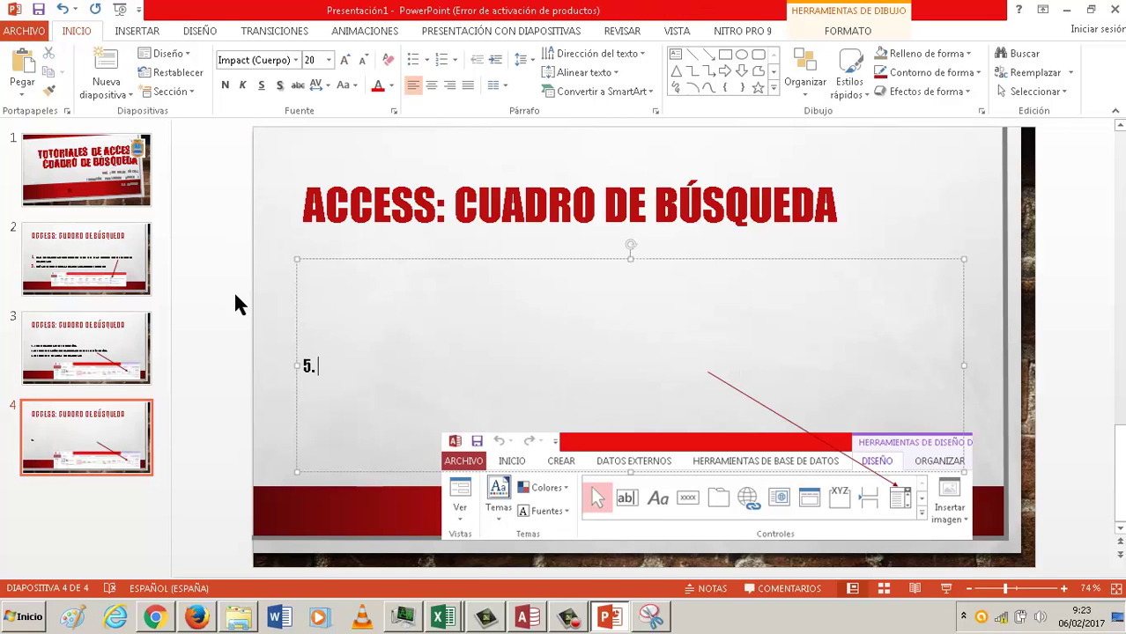
# Place a combo box in the form header and choose the 'Buscar un registro' wizard option
pyautogui.click(527, 618)
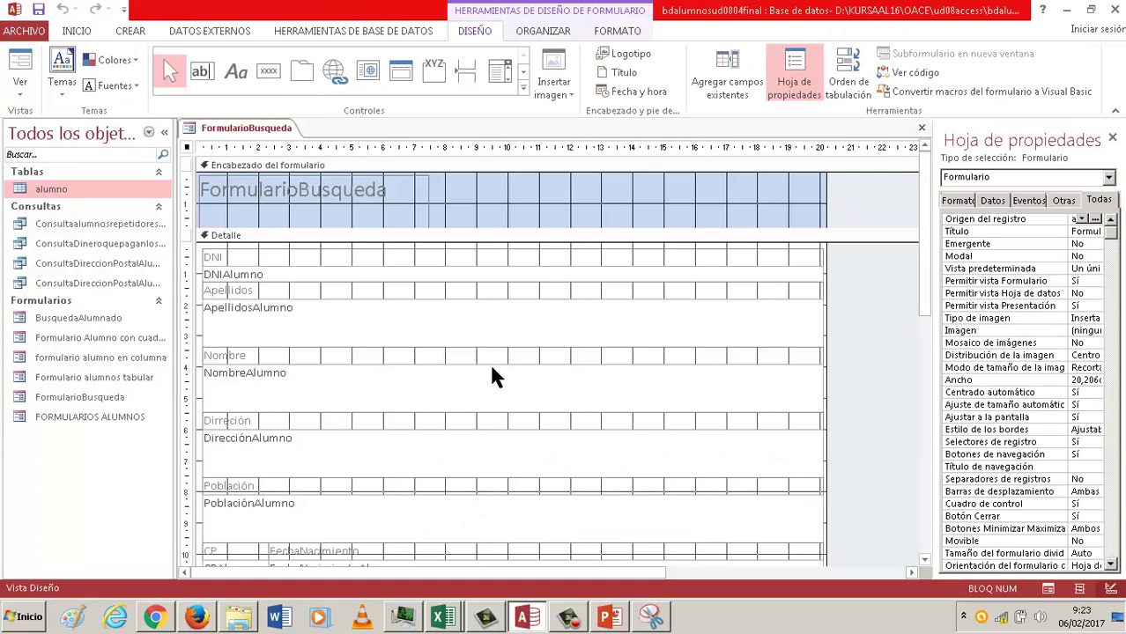
pyautogui.click(490, 79)
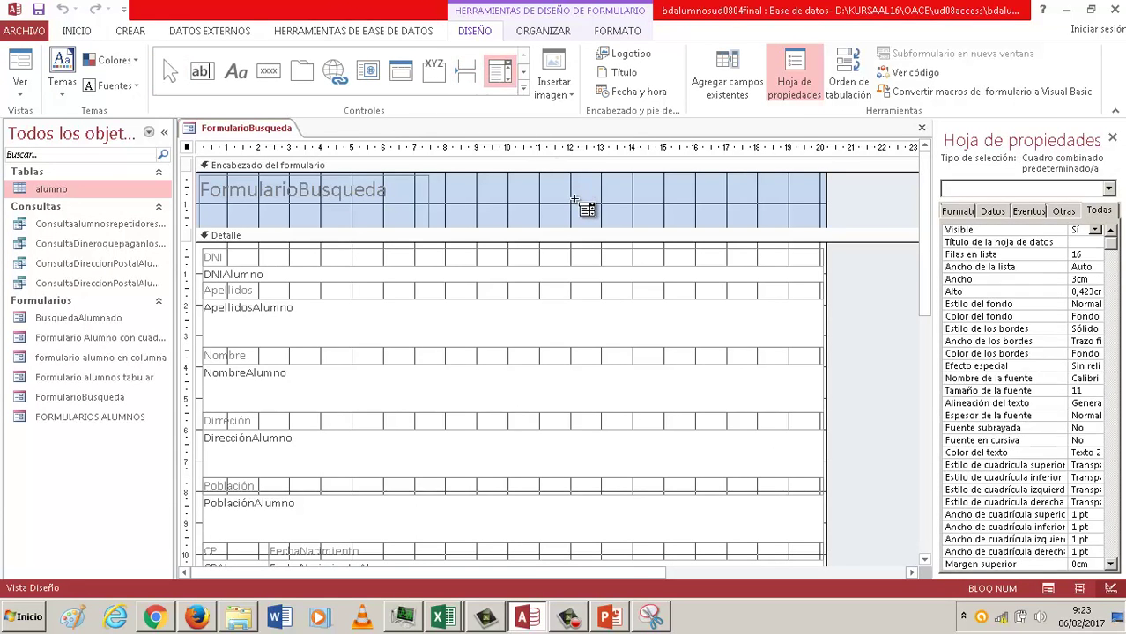
pyautogui.click(572, 201)
pyautogui.click(599, 273)
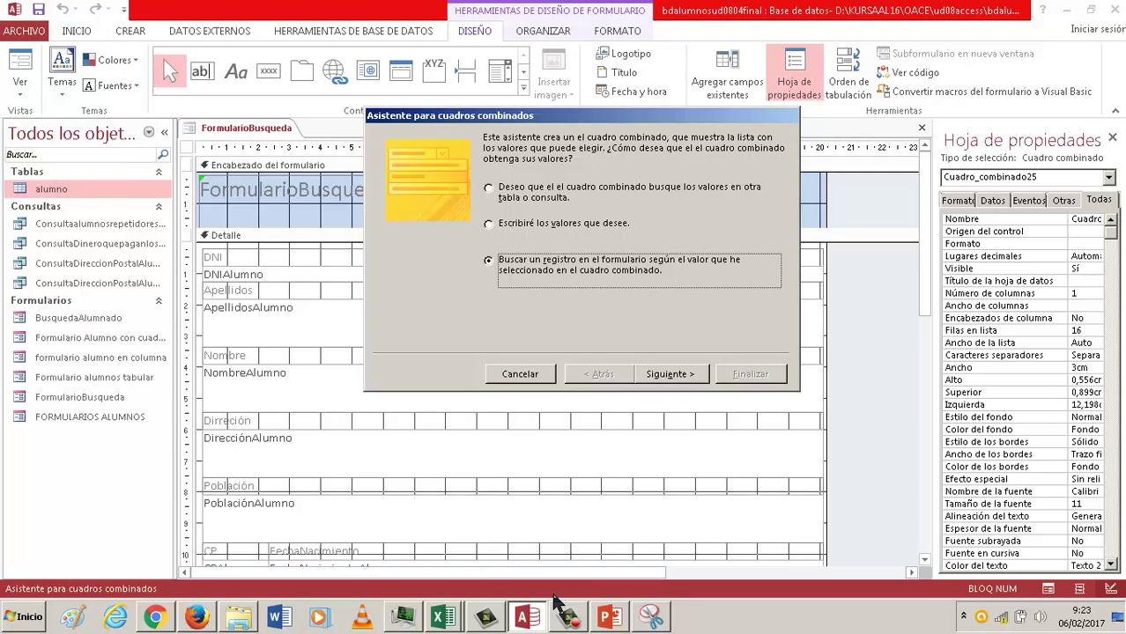
# Snip the combo-box wizard dialog and return to slide 4 in PowerPoint
pyautogui.click(651, 617)
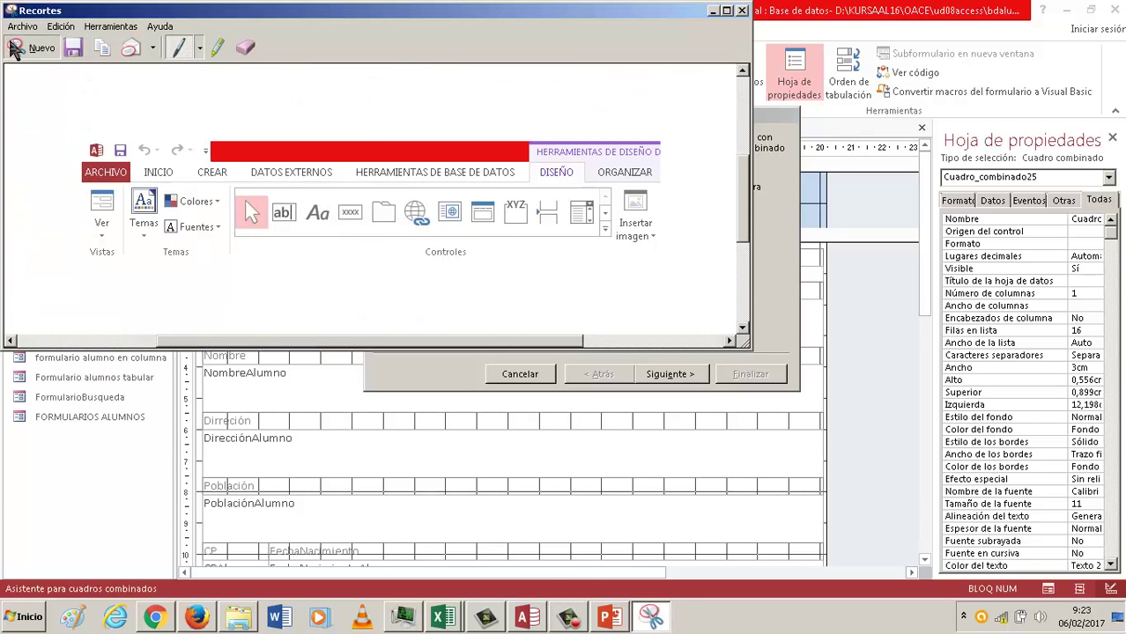
pyautogui.click(35, 47)
pyautogui.moveTo(363, 107); pyautogui.dragTo(801, 388)
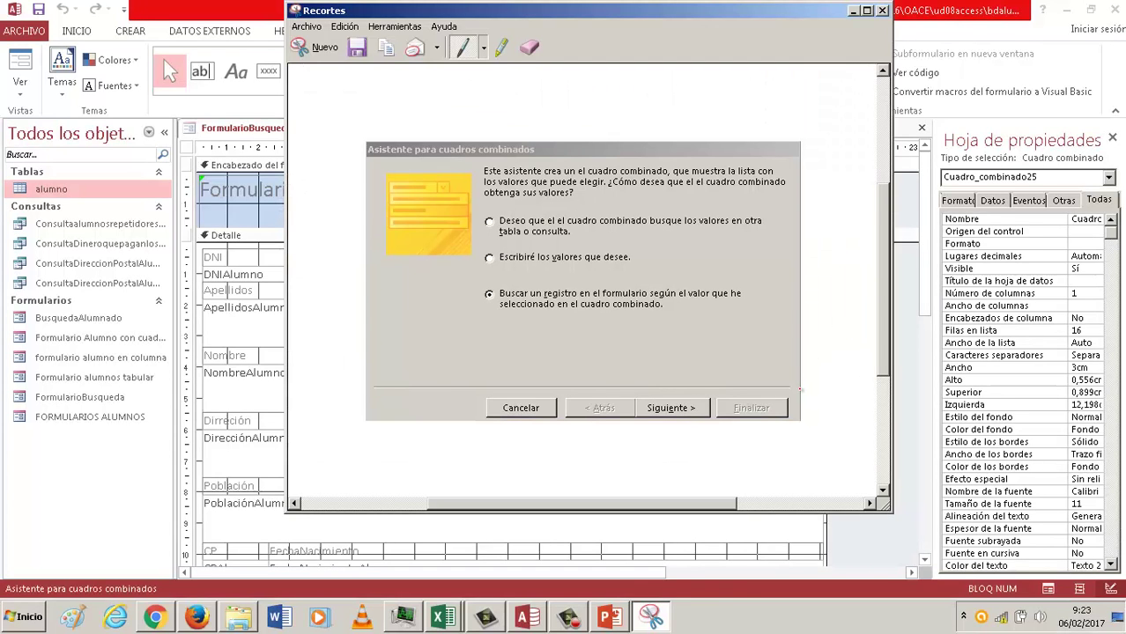
pyautogui.click(609, 617)
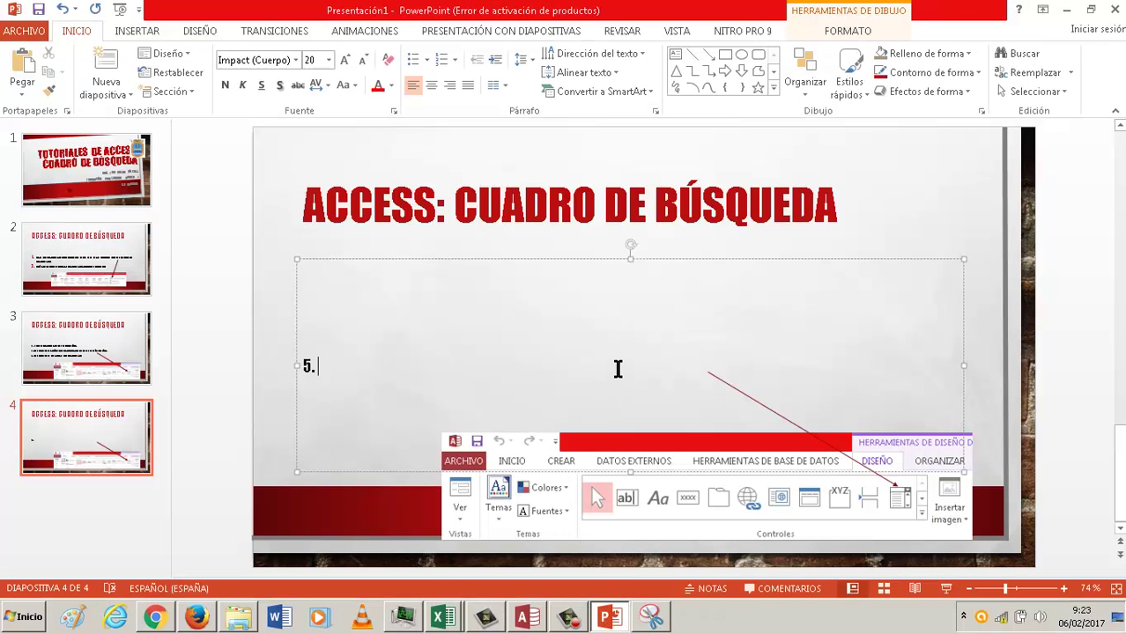
# Paste the wizard snip on slide 4, delete the old ribbon screenshot, and move the wizard image lower right
pyautogui.hotkey('ctrl', 'v')
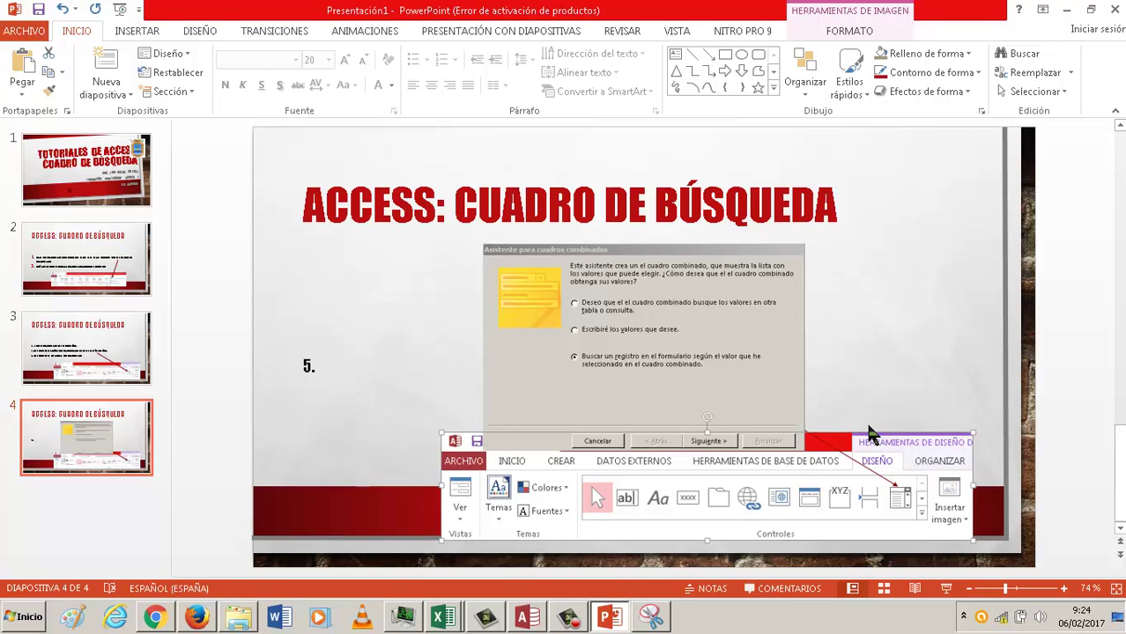
pyautogui.press('Delete')
pyautogui.moveTo(799, 384); pyautogui.dragTo(862, 457)
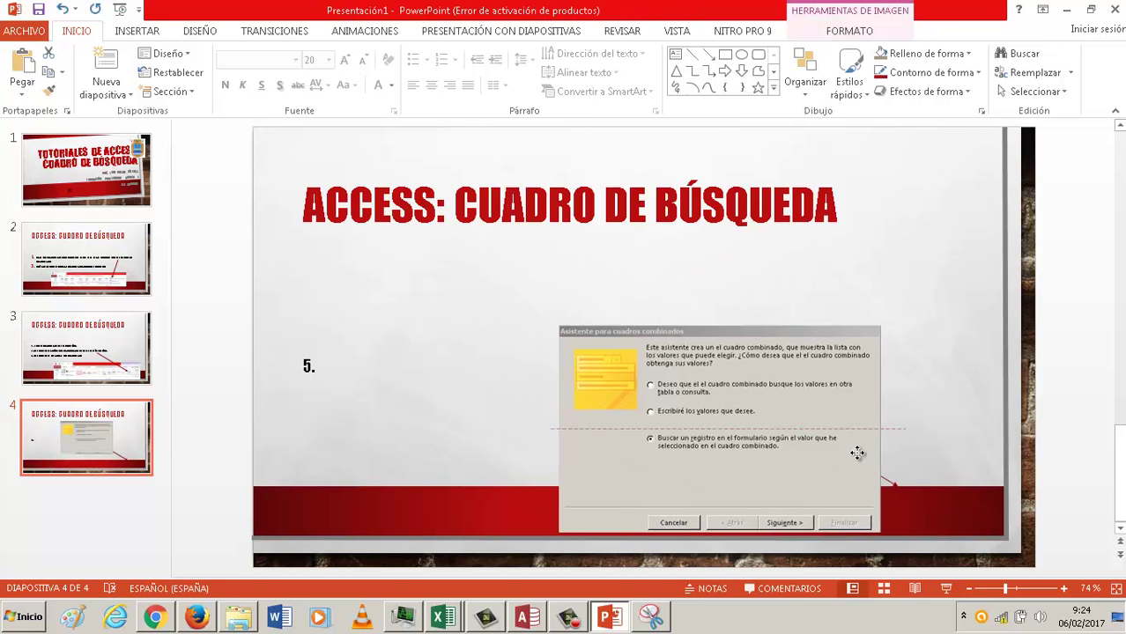
pyautogui.click(892, 487)
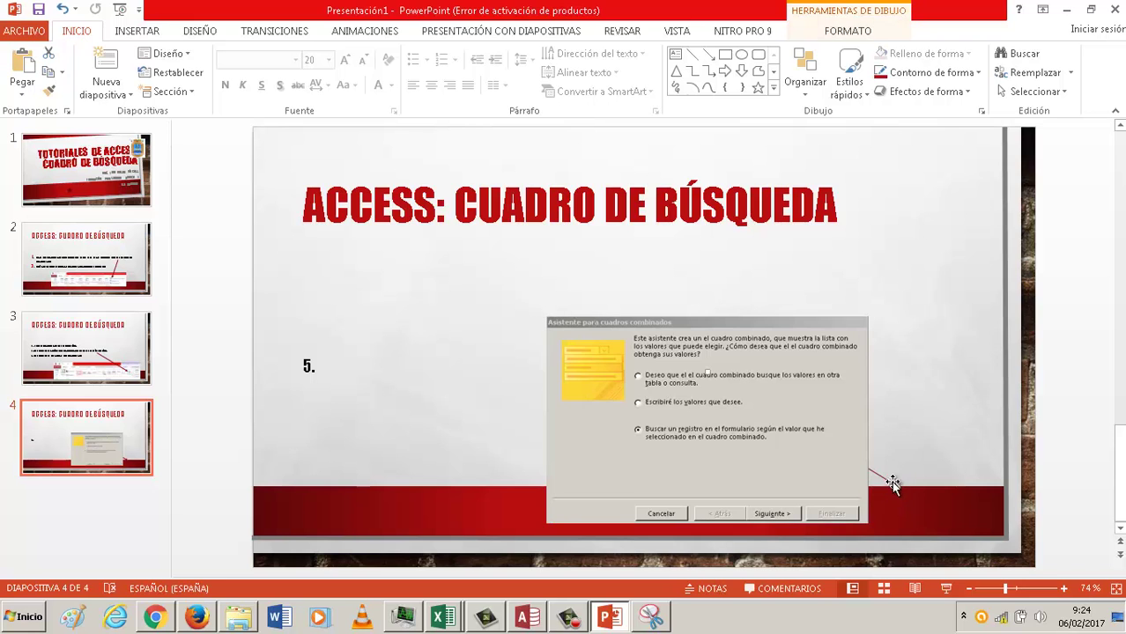
pyautogui.moveTo(820, 432); pyautogui.dragTo(903, 466)
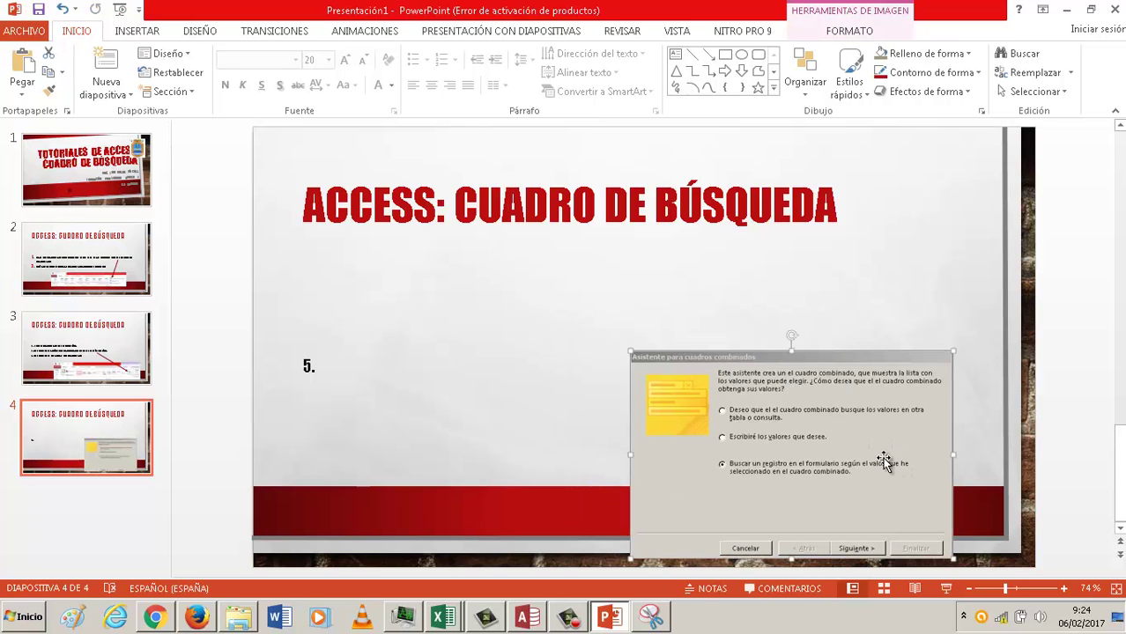
# Write step 5 'SE ABRE EL ASISTENTE PARA CUADROS COMBINADOS' and begin step 6 about 'BUSCAR UN REGISTRO'
pyautogui.click(334, 365)
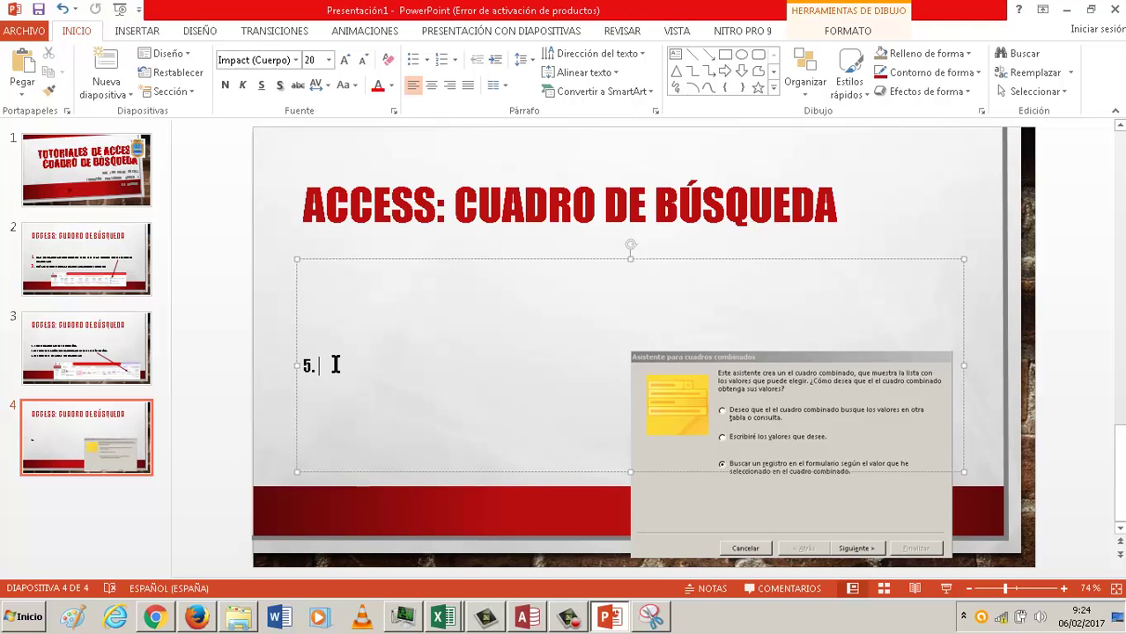
pyautogui.write('S')
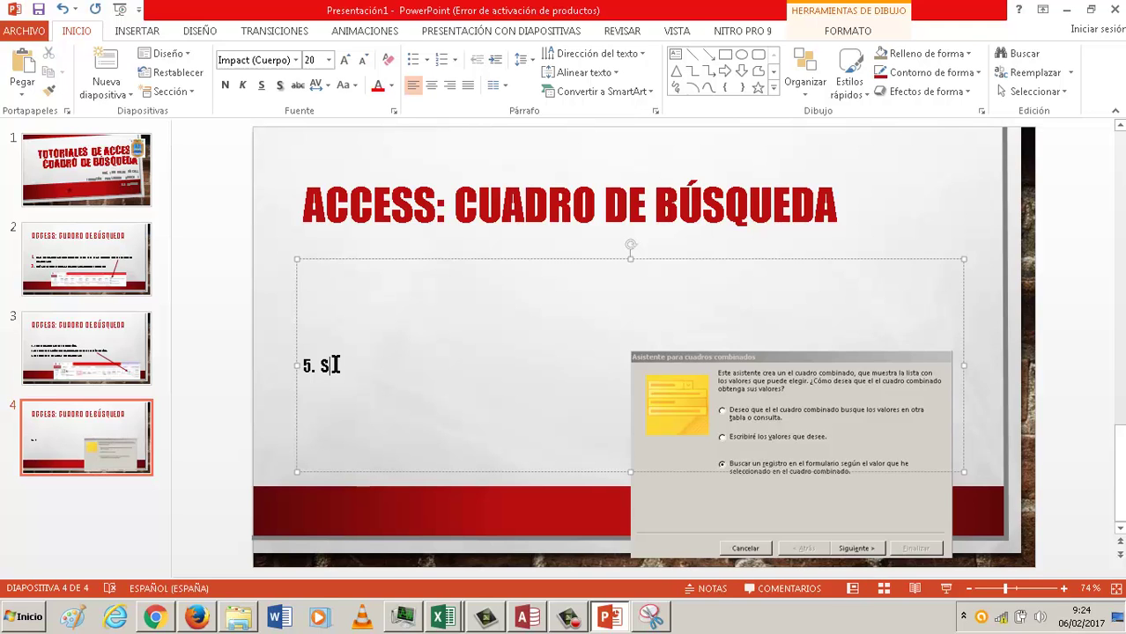
pyautogui.write('E ABRE EL ASIS')
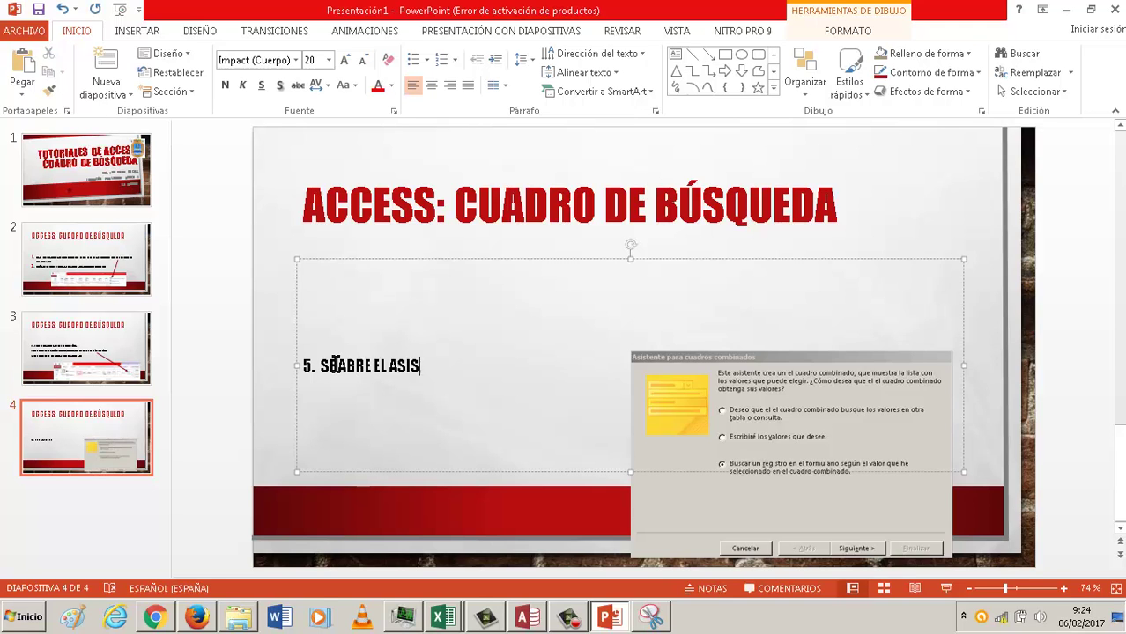
pyautogui.write('TENT')
pyautogui.write('TENTE PARA CUADROS COM')
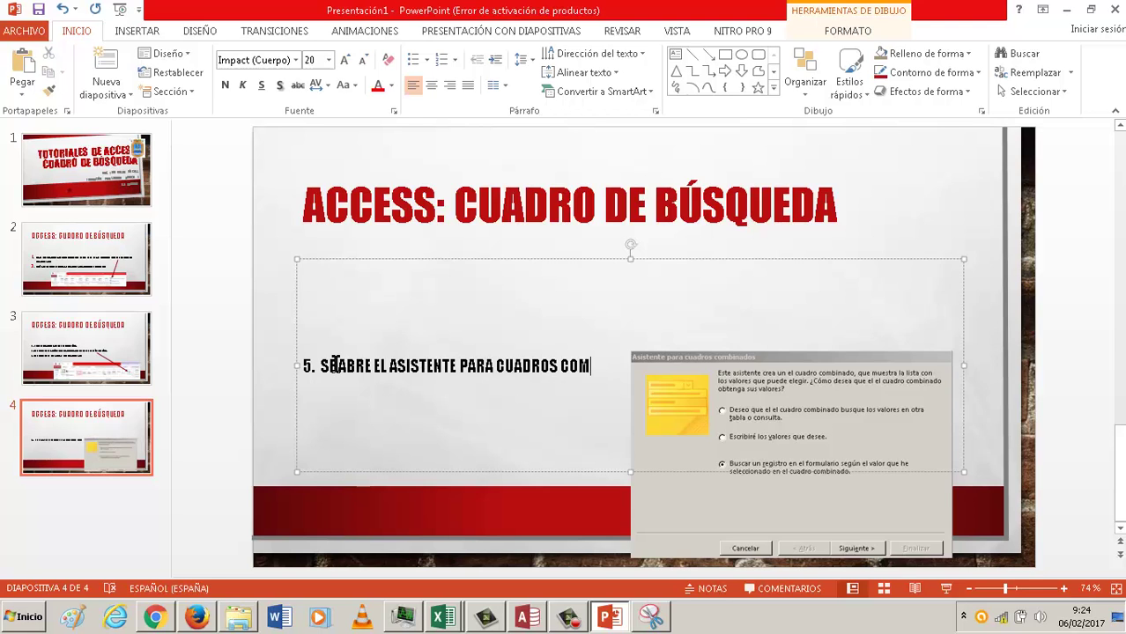
pyautogui.write('BINADOS')
pyautogui.press('Return')
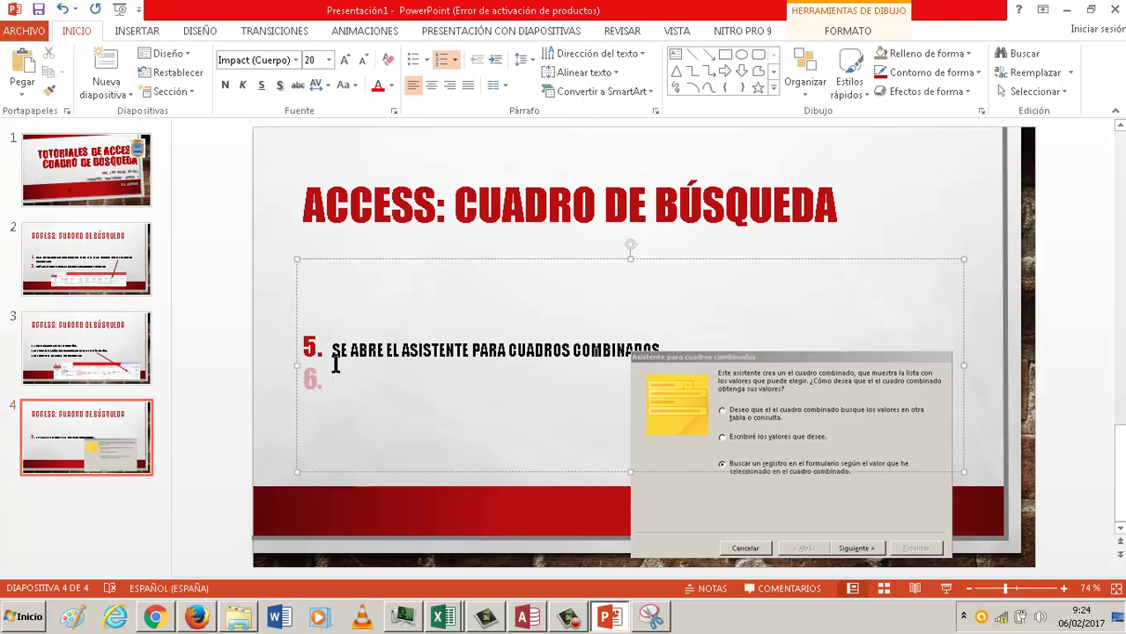
pyautogui.write('HAZ ')
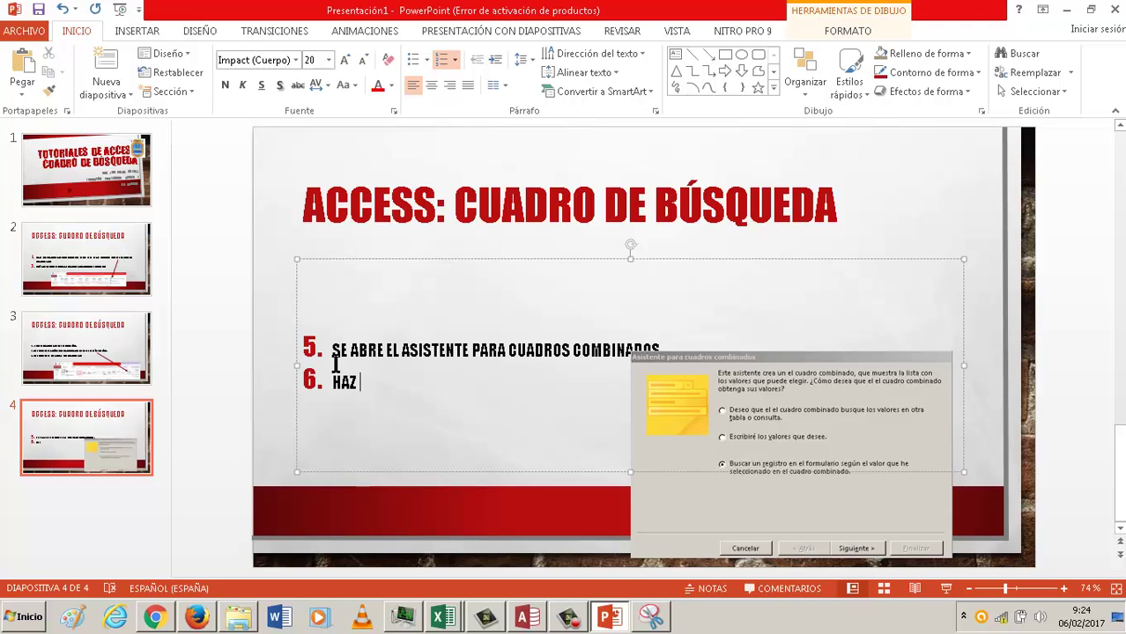
pyautogui.write('CLIC EN EL')
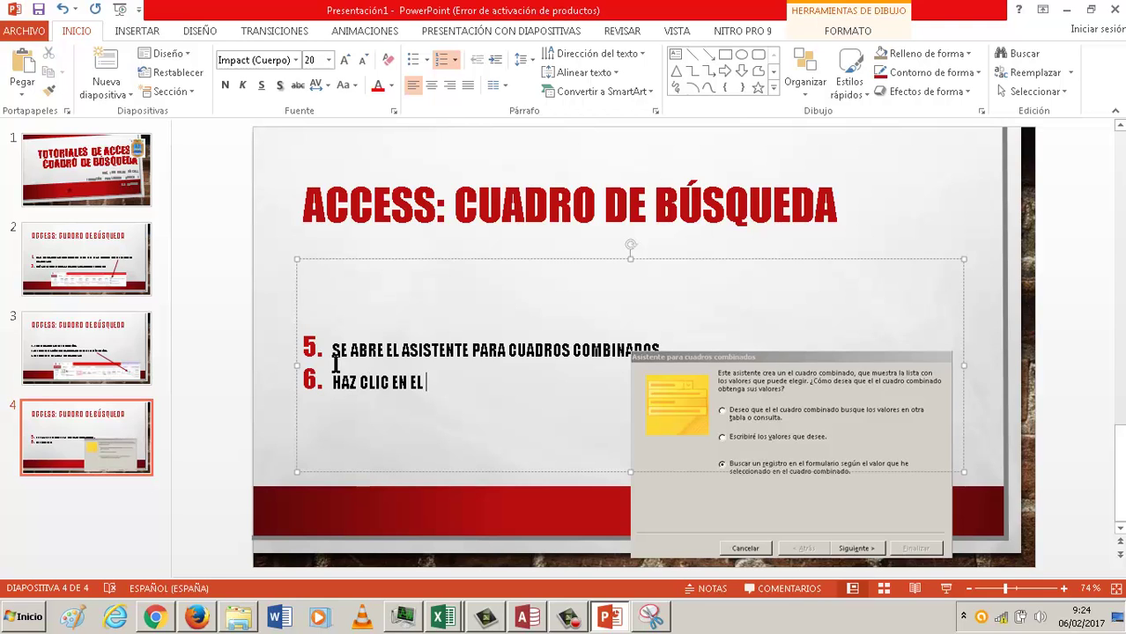
pyautogui.press('BackSpace')
pyautogui.press('BackSpace')
pyautogui.write('LA OPCIÓN')
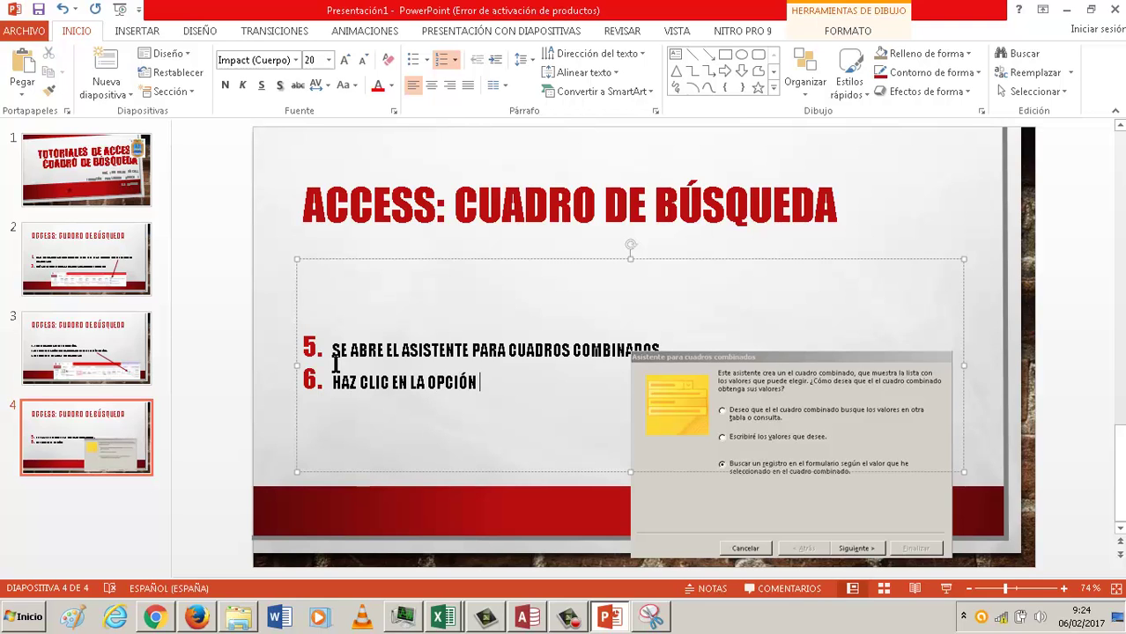
pyautogui.write(' BUSCAR UN REGISTRO E')
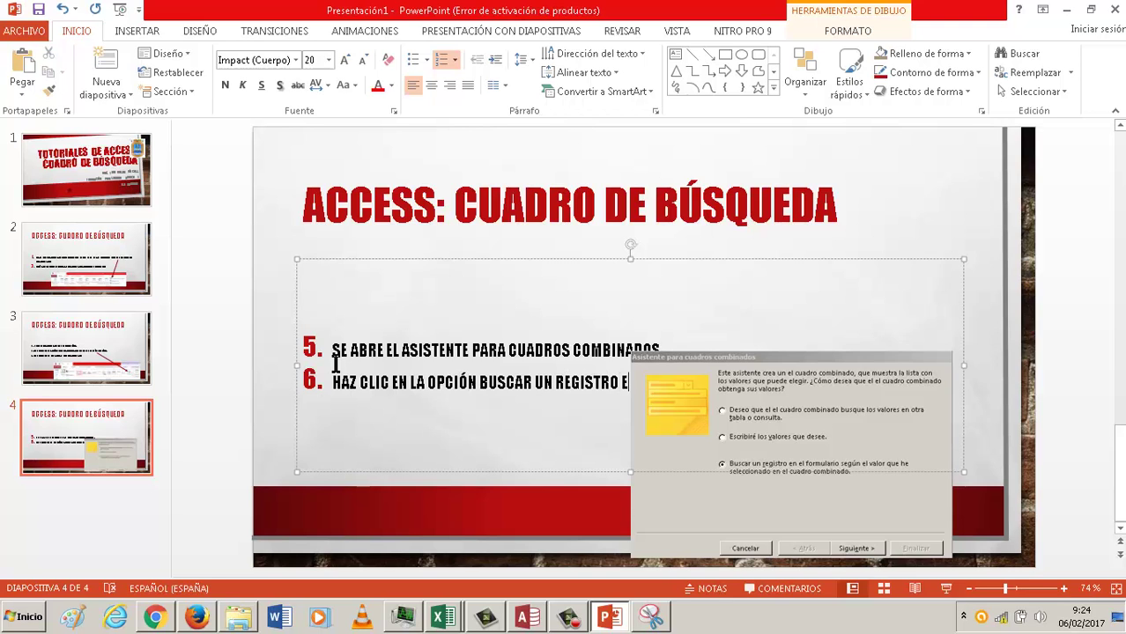
pyautogui.write('ORMULARIO')
# Move the wizard screenshot right, remove the empty line above step 5, and nudge the steps box up
pyautogui.moveTo(809, 388); pyautogui.dragTo(891, 398)
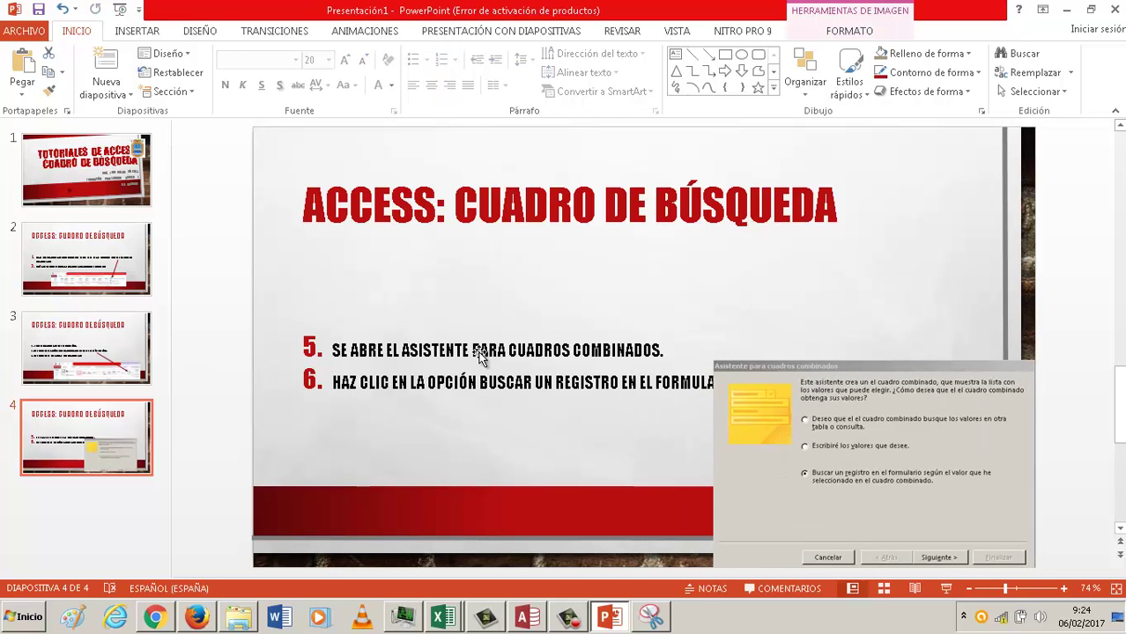
pyautogui.click(461, 259)
pyautogui.press('BackSpace')
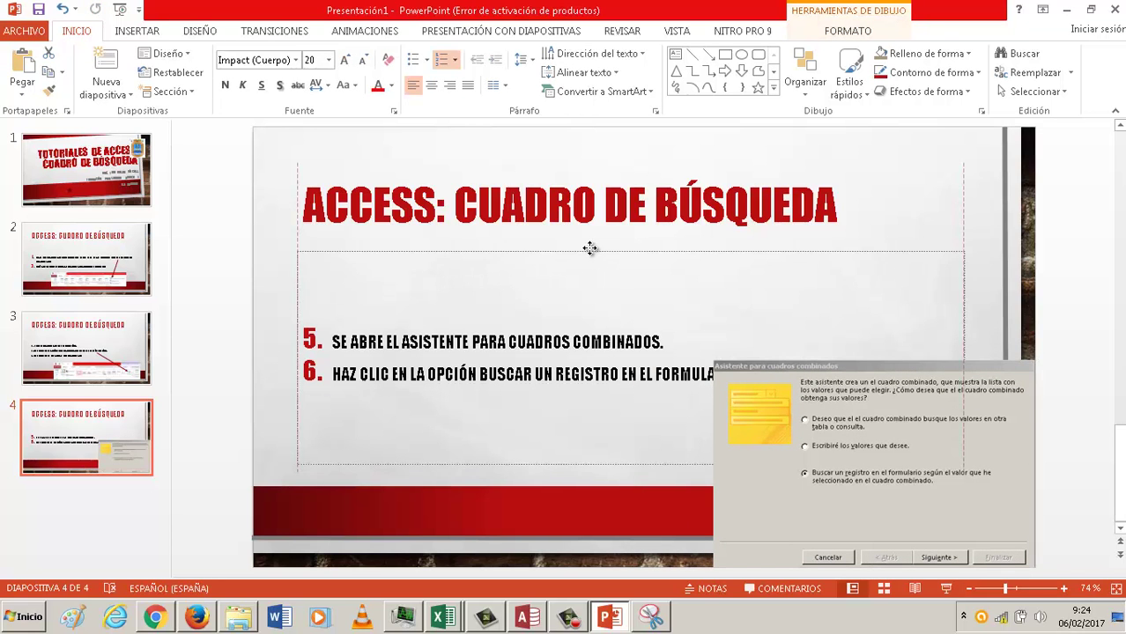
pyautogui.moveTo(586, 234); pyautogui.dragTo(586, 219)
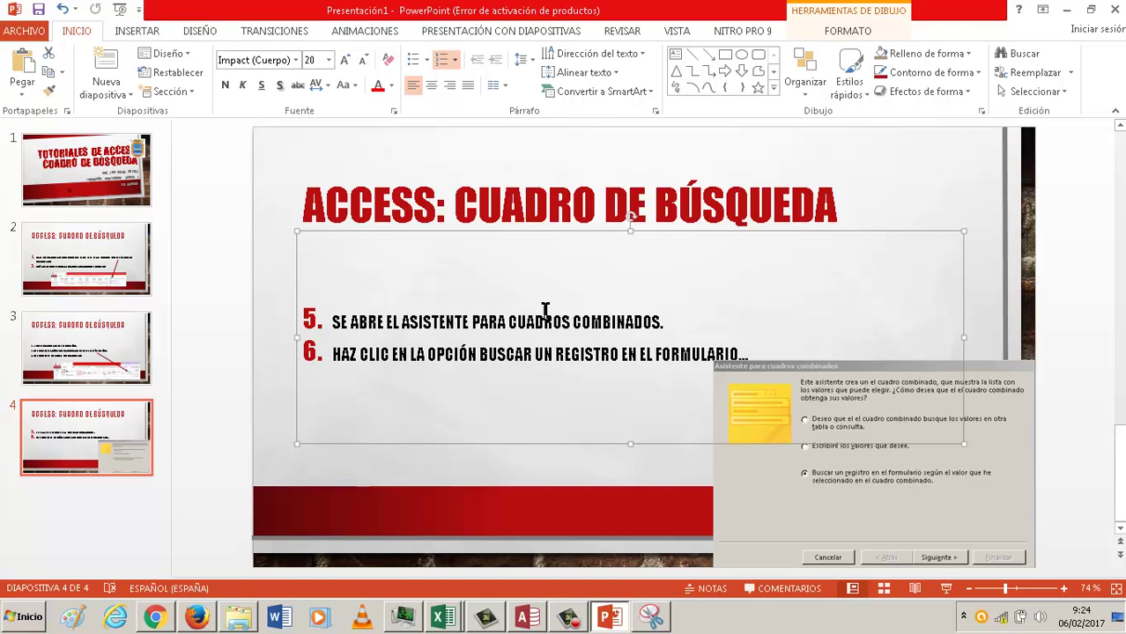
pyautogui.click(548, 282)
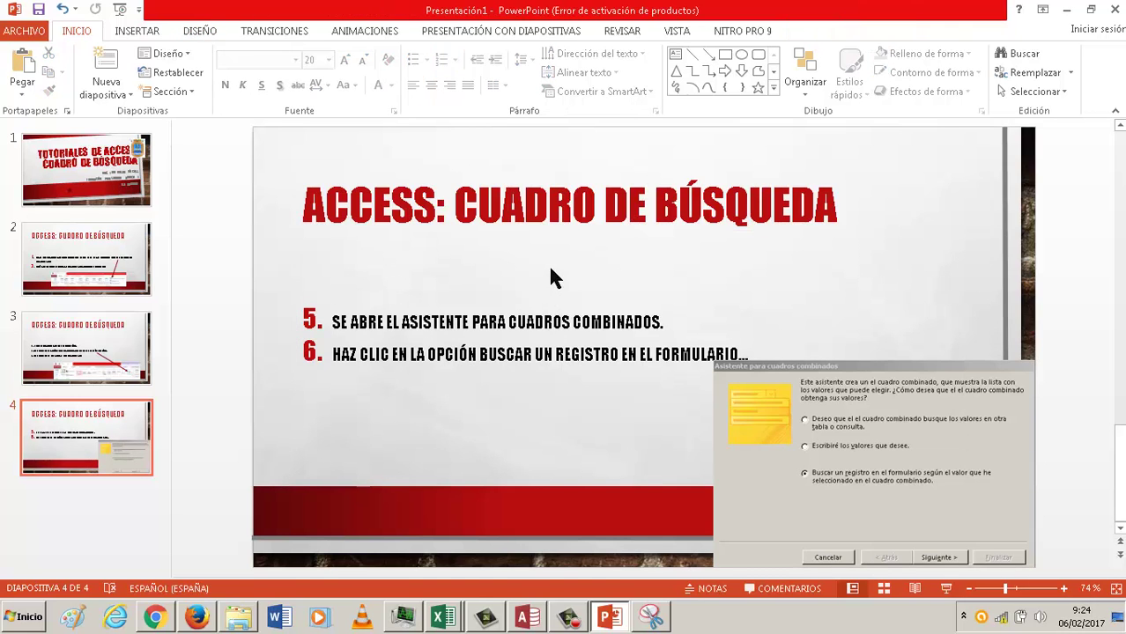
# Try a white outlined shape style on the steps box, undo it, and leave alignment unchanged
pyautogui.click(485, 317)
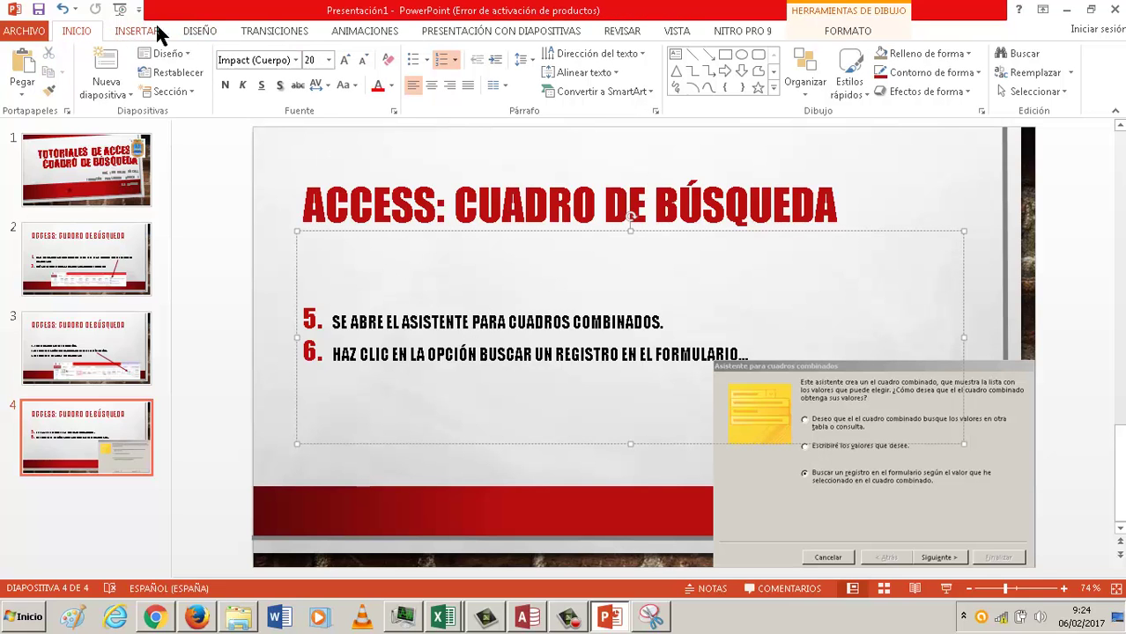
pyautogui.click(843, 33)
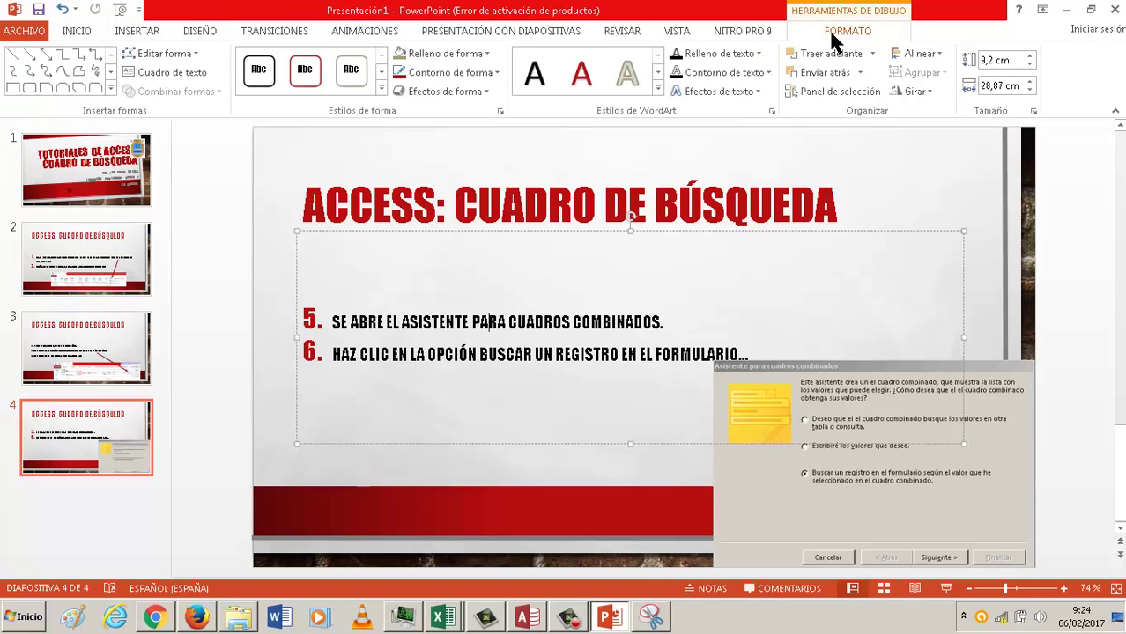
pyautogui.click(245, 76)
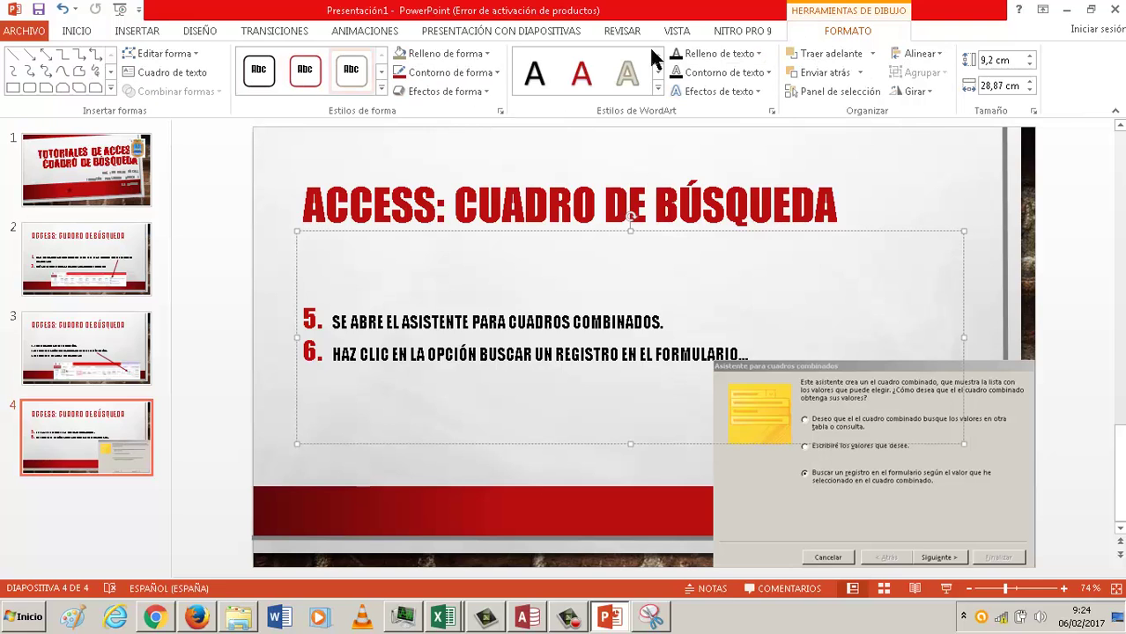
pyautogui.hotkey('ctrl', 'z')
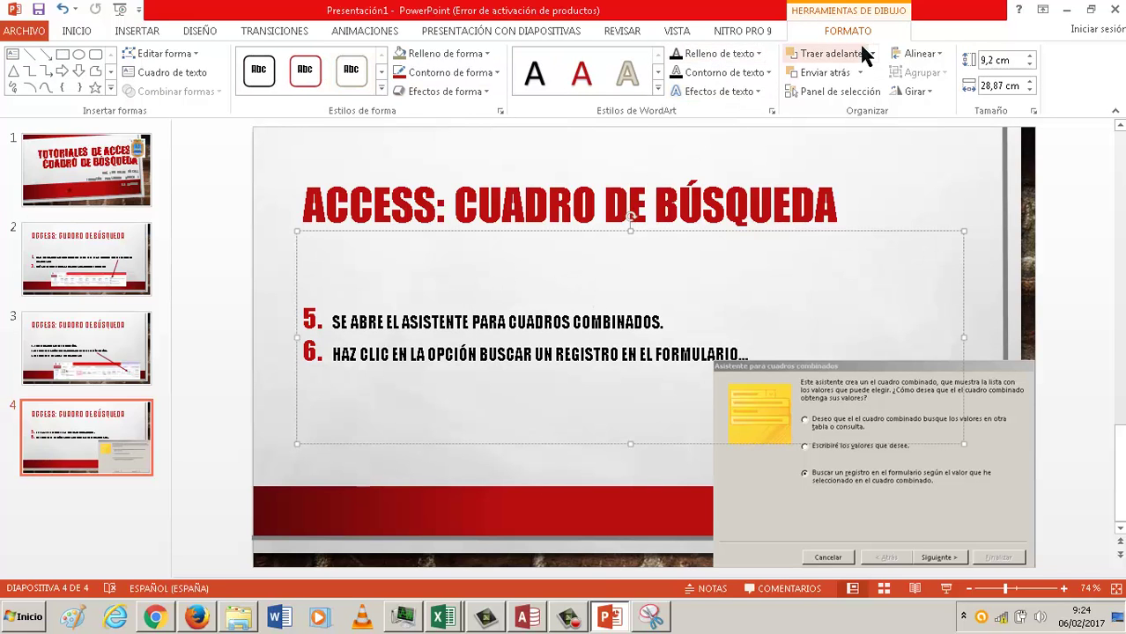
pyautogui.click(940, 53)
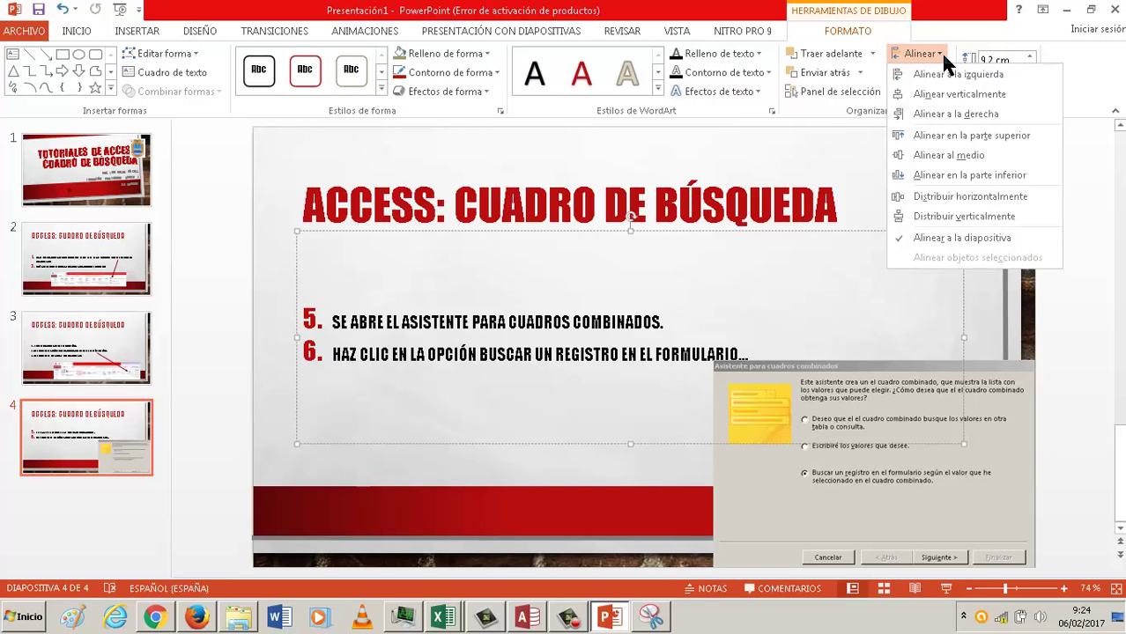
pyautogui.click(940, 52)
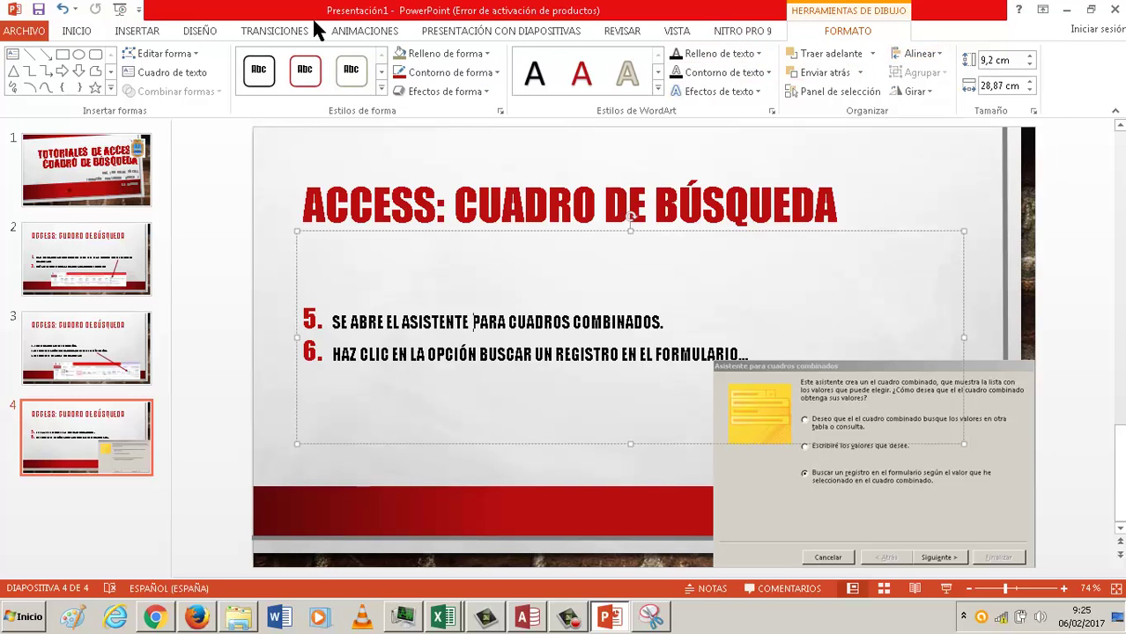
pyautogui.click(76, 30)
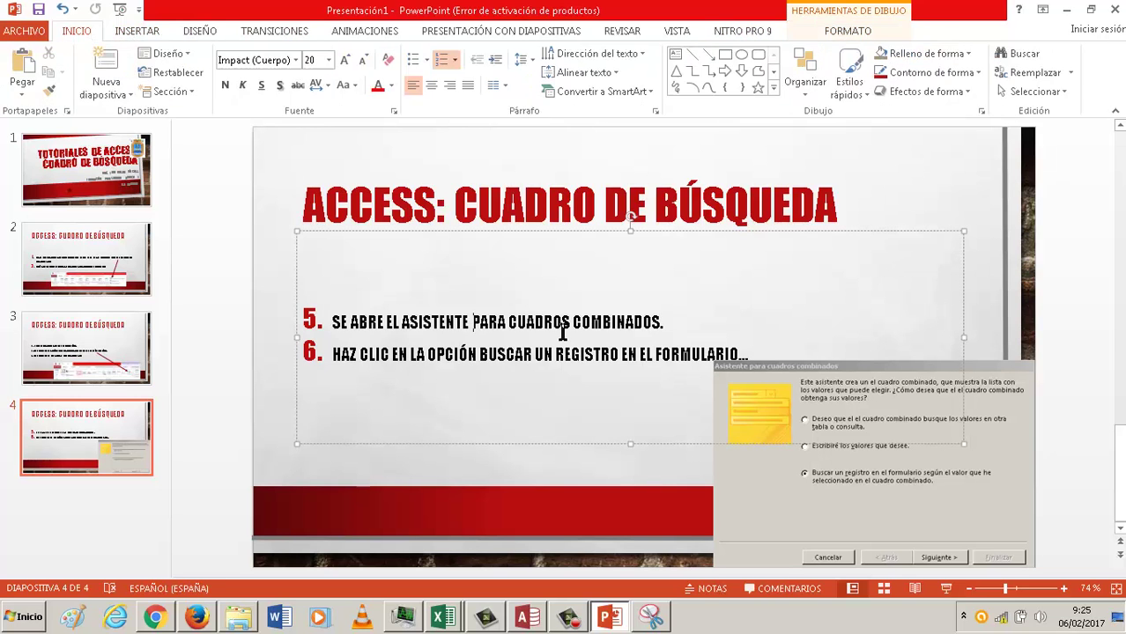
# Top-align the steps in their box and add step 7 'HAZ CLIC EN SIGUIENTE'
pyautogui.click(616, 71)
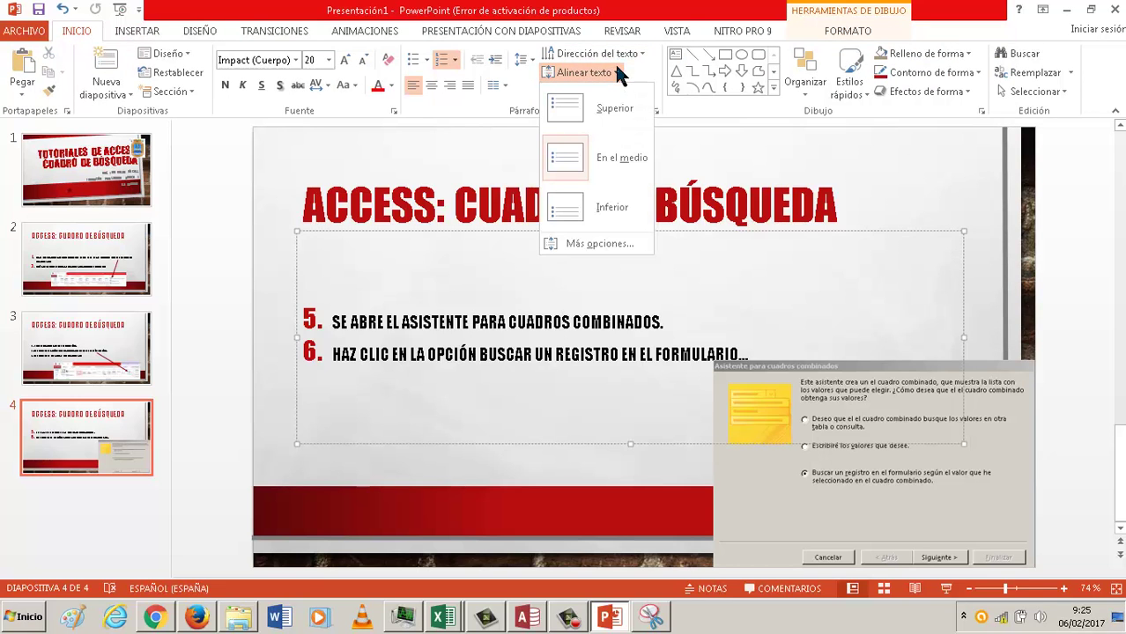
pyautogui.click(616, 112)
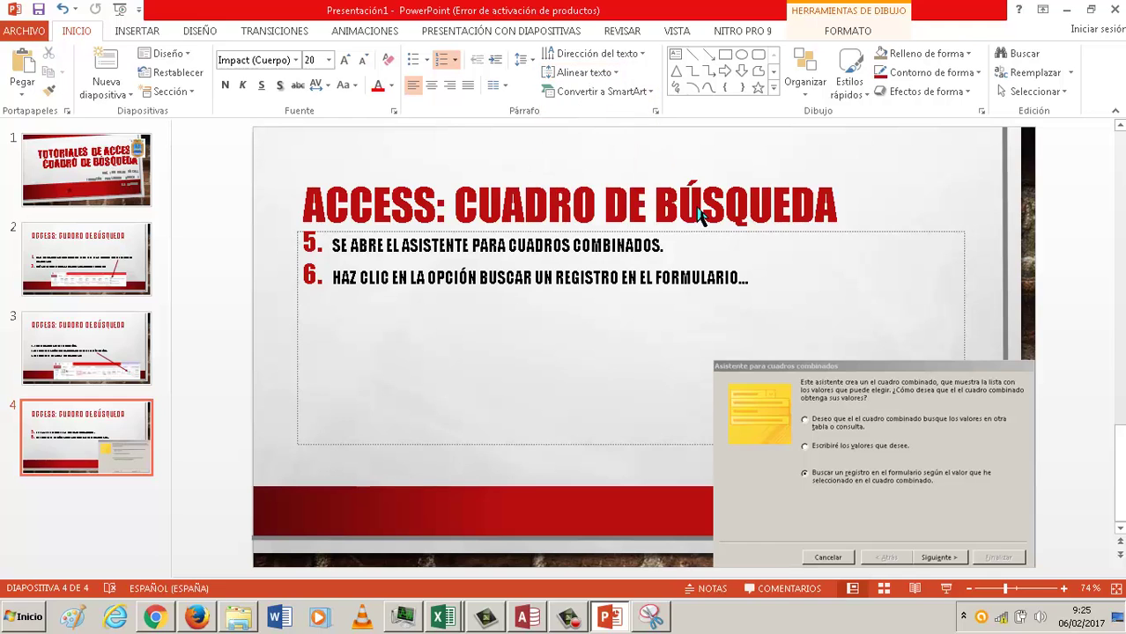
pyautogui.click(745, 276)
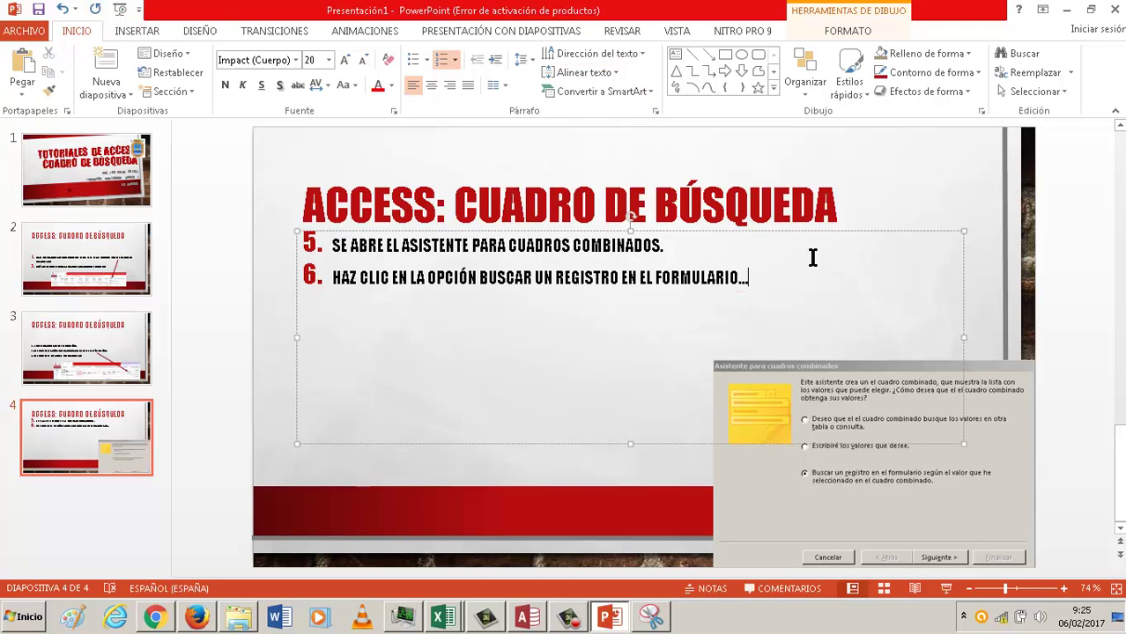
pyautogui.write('HAZ')
pyautogui.write(' CLIC EN SIGUIENTE')
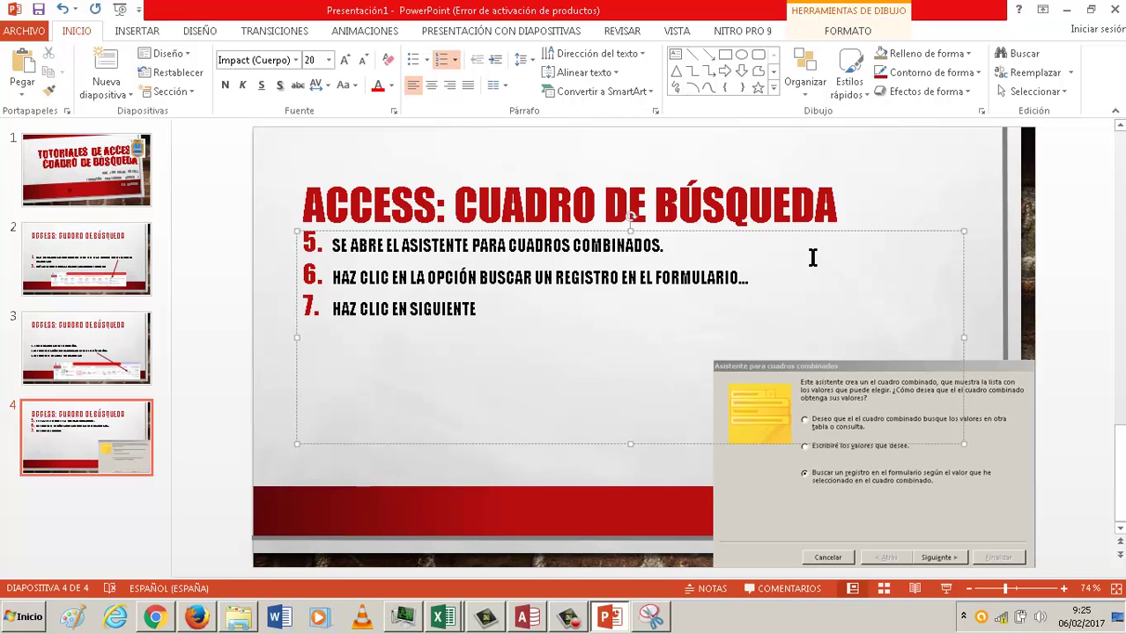
# Duplicate slide 4 as a new slide 5 and go to Save As
pyautogui.rightClick(22, 457)
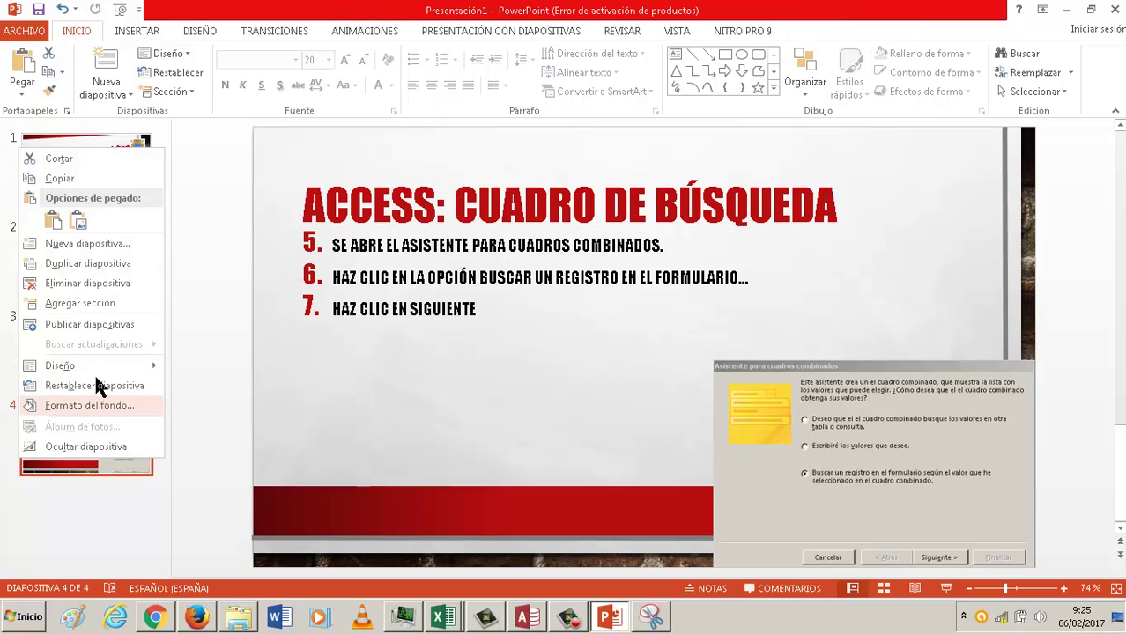
pyautogui.click(71, 248)
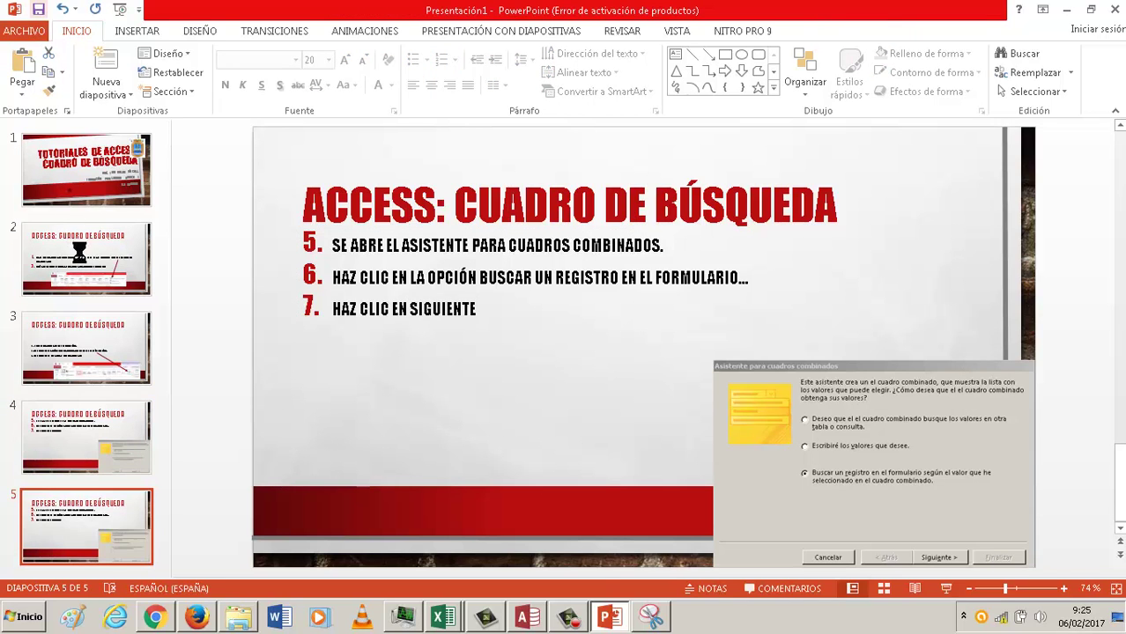
pyautogui.click(39, 11)
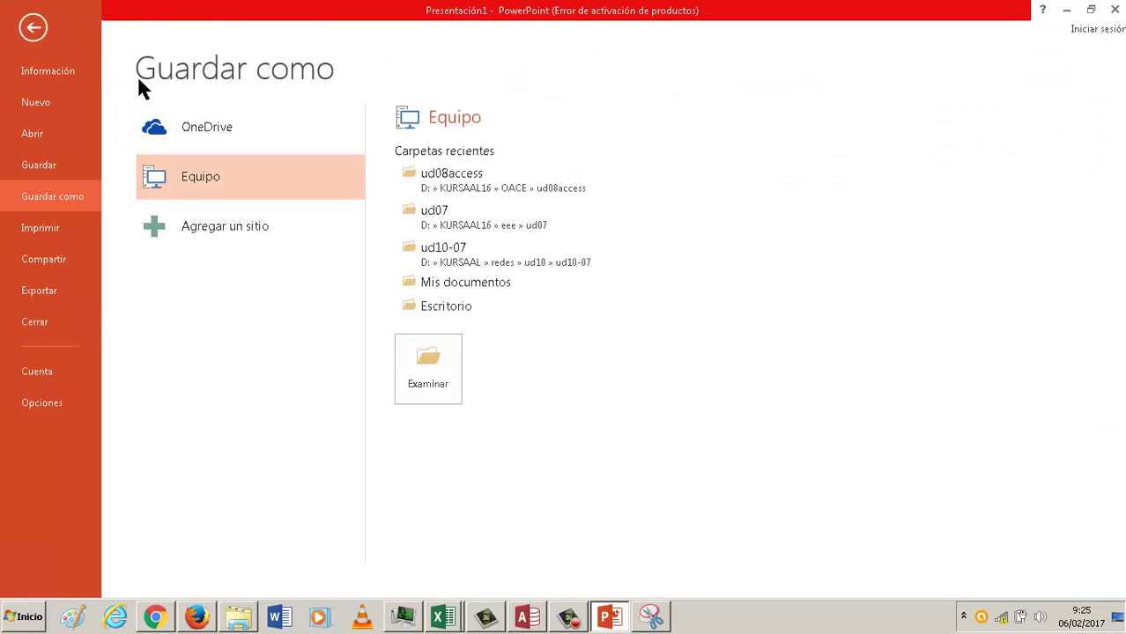
pyautogui.moveTo(467, 180)
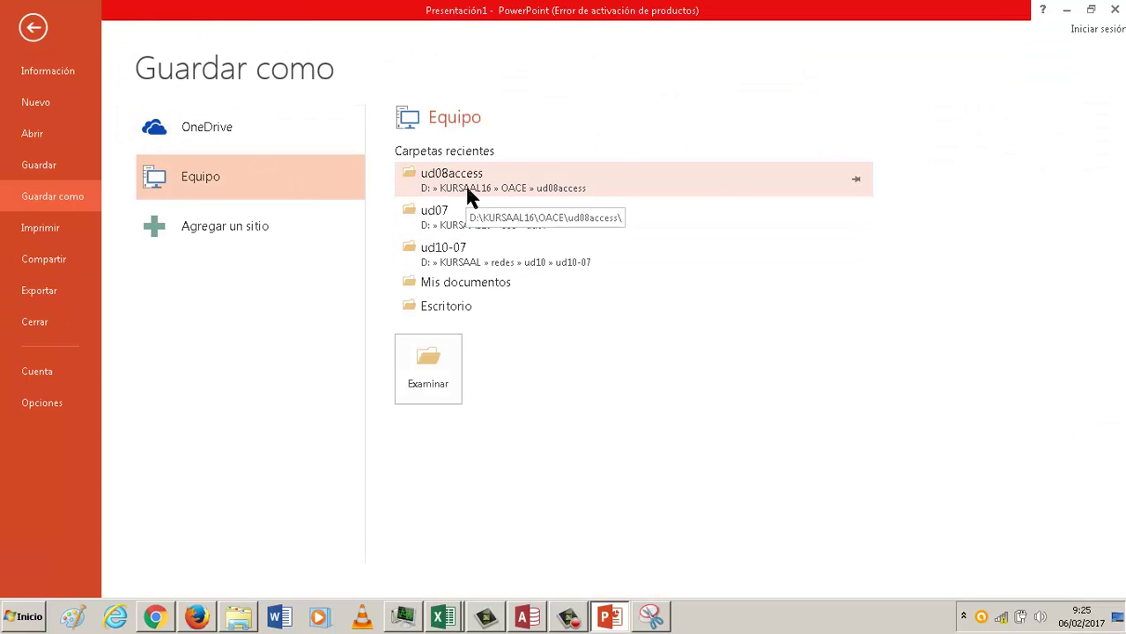
# Pick the ud08access folder and save the deck as ud0804-cuadrocombinadobusquedas
pyautogui.click(430, 370)
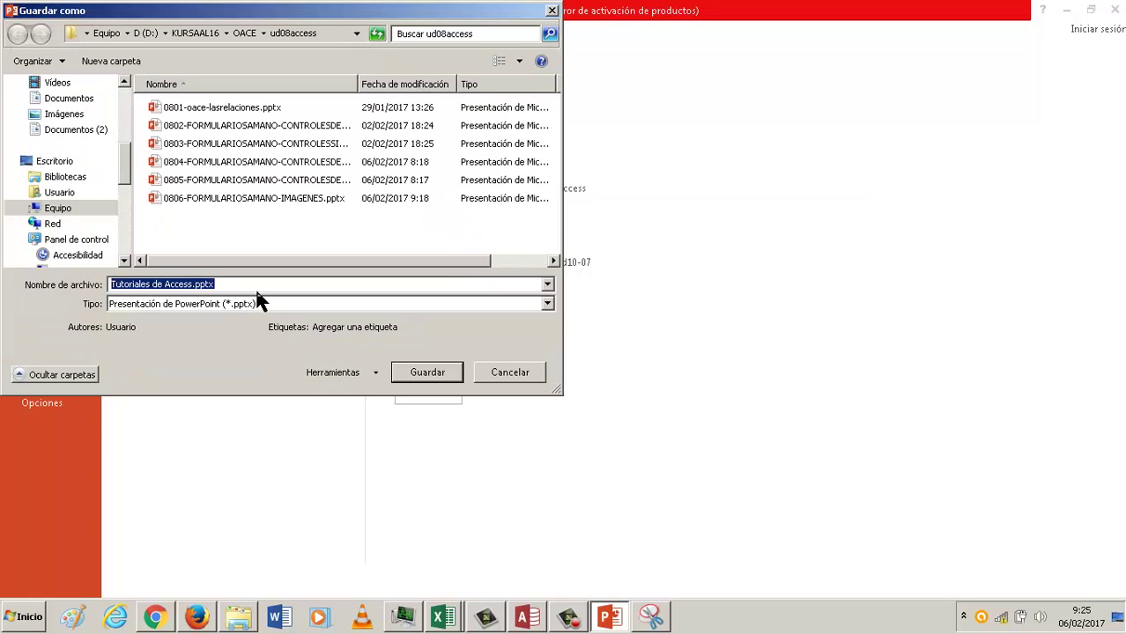
pyautogui.write('ud')
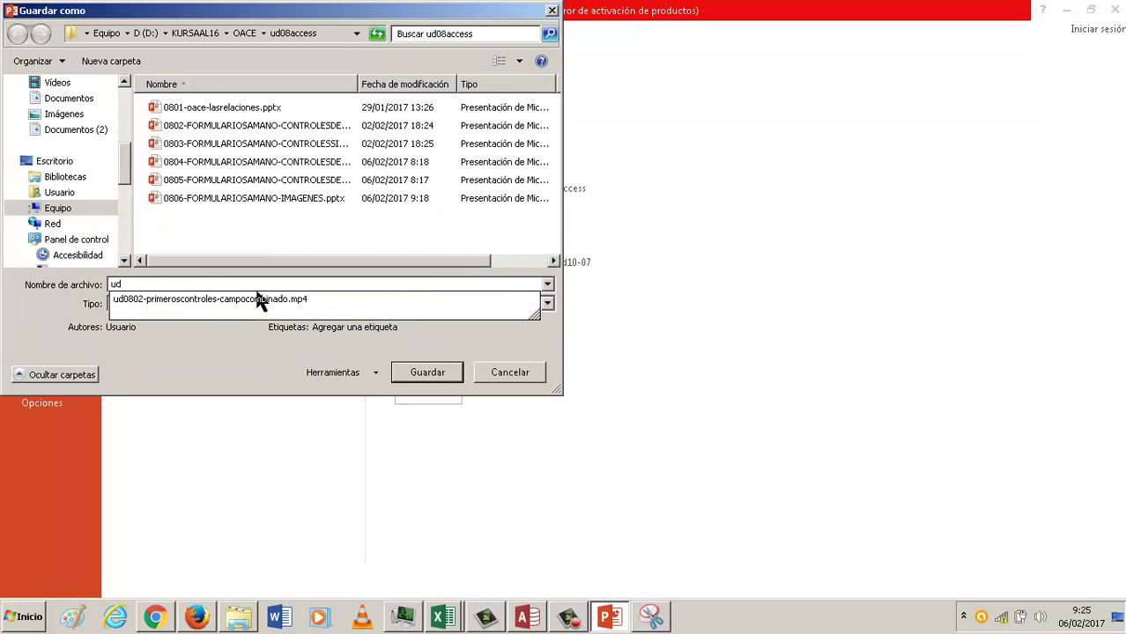
pyautogui.write('0804-cuadrocombinadobusque')
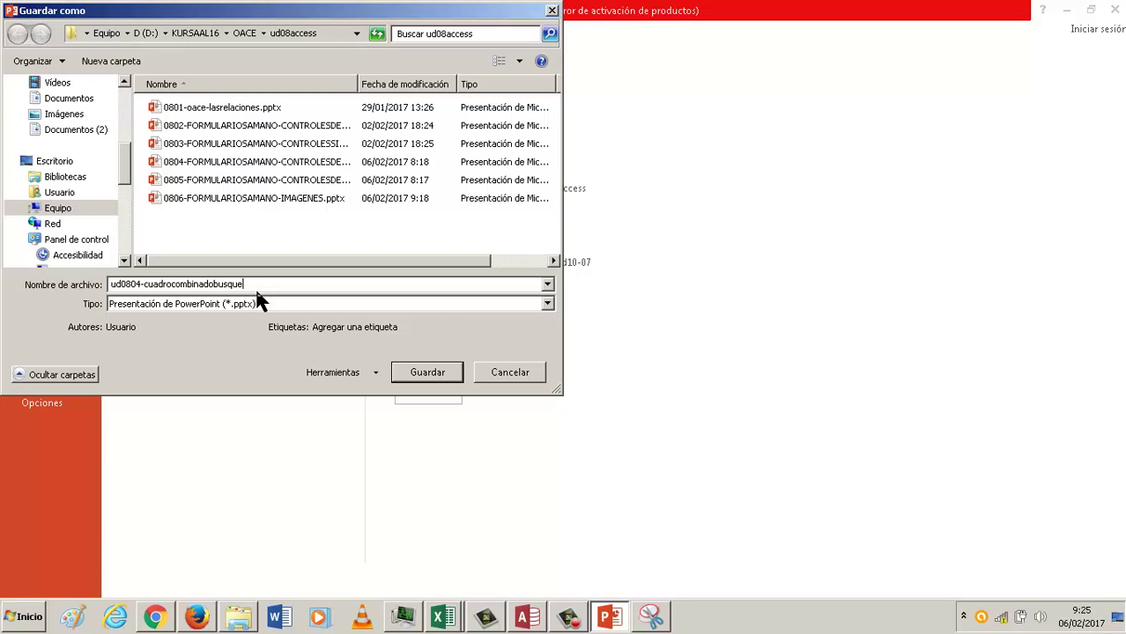
pyautogui.write('da')
pyautogui.press('Return')
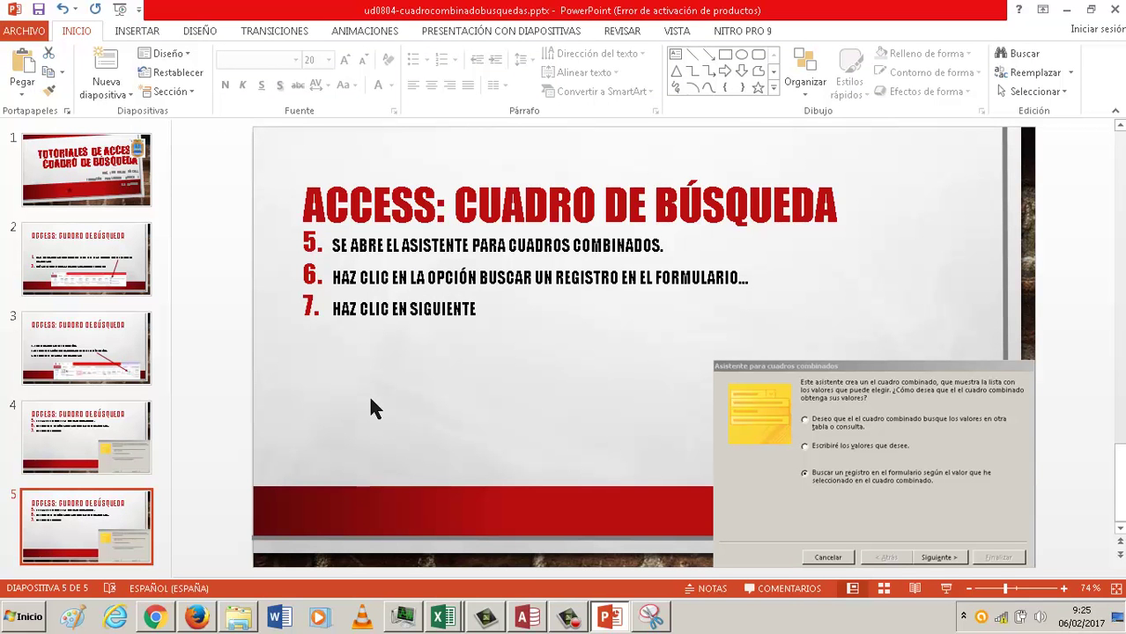
# Add DNIAlumno, ApellidosAlumno and NombreAlumno as the combo box's fields in the wizard
pyautogui.hotkey('alt', 'Tab')
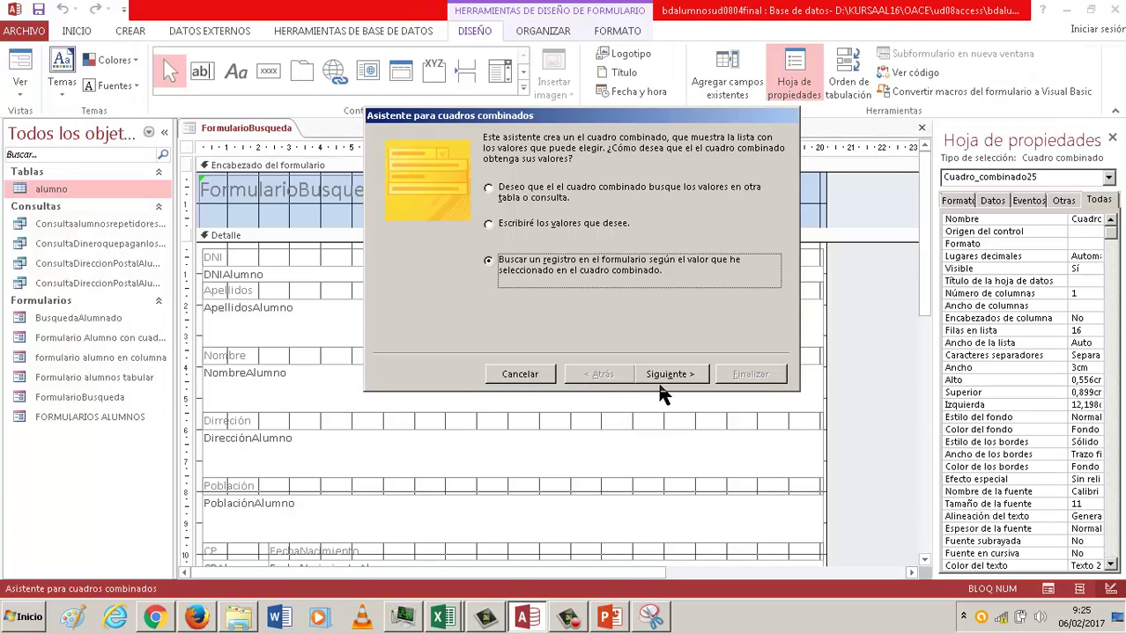
pyautogui.click(667, 377)
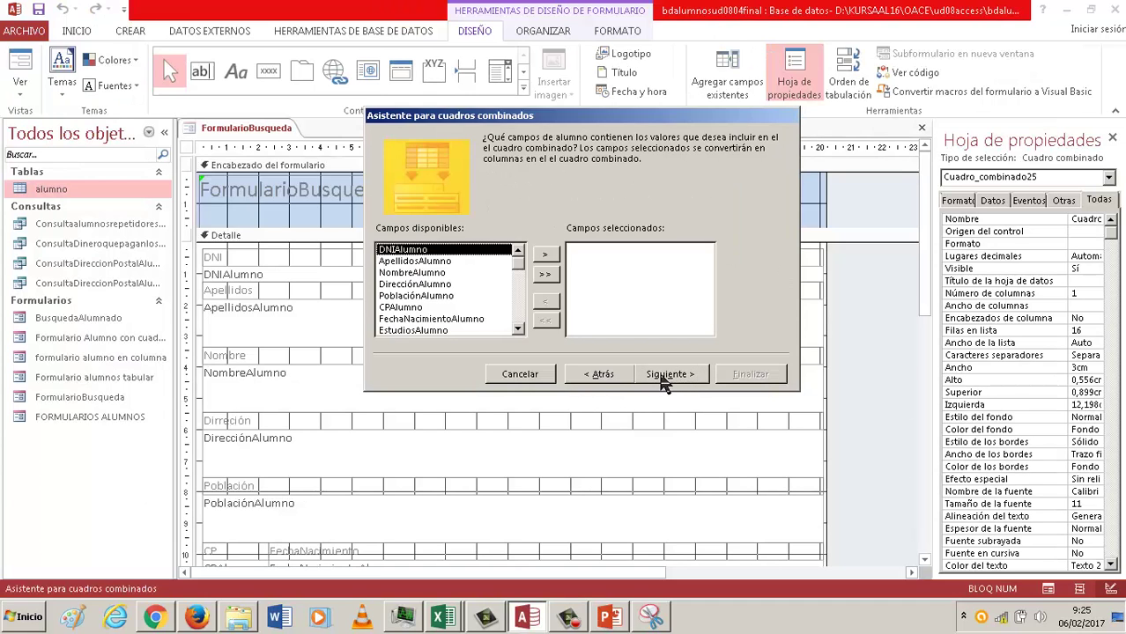
pyautogui.click(667, 376)
pyautogui.click(566, 345)
pyautogui.click(545, 254)
pyautogui.click(545, 254)
pyautogui.click(546, 255)
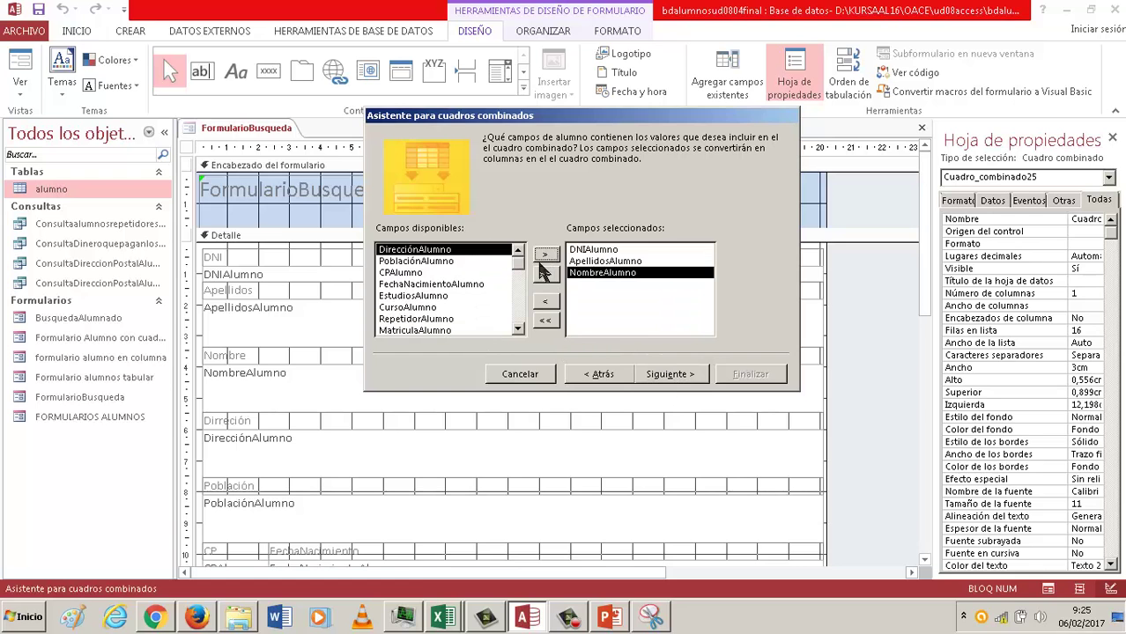
# Snip the wizard's field-selection page and return to PowerPoint
pyautogui.click(652, 617)
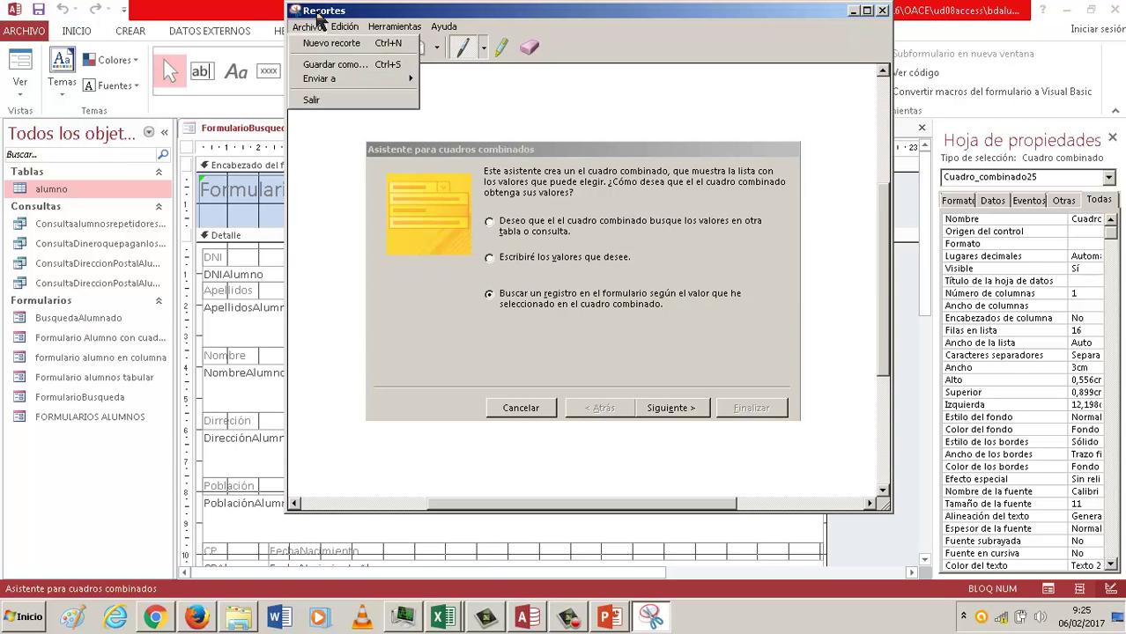
pyautogui.click(333, 44)
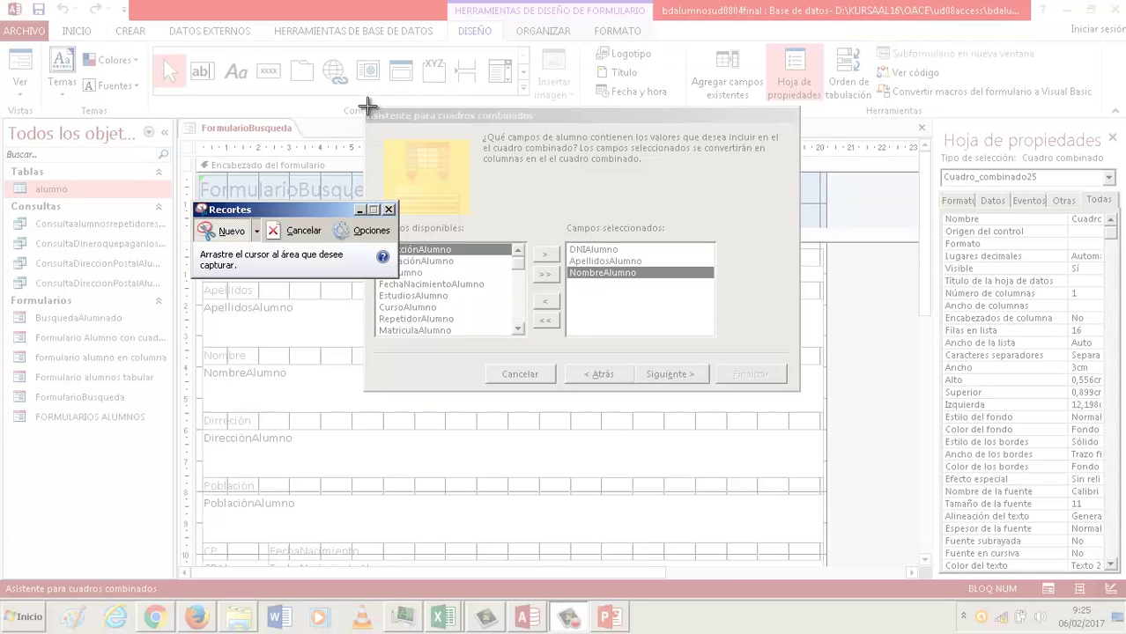
pyautogui.moveTo(366, 107); pyautogui.dragTo(797, 397)
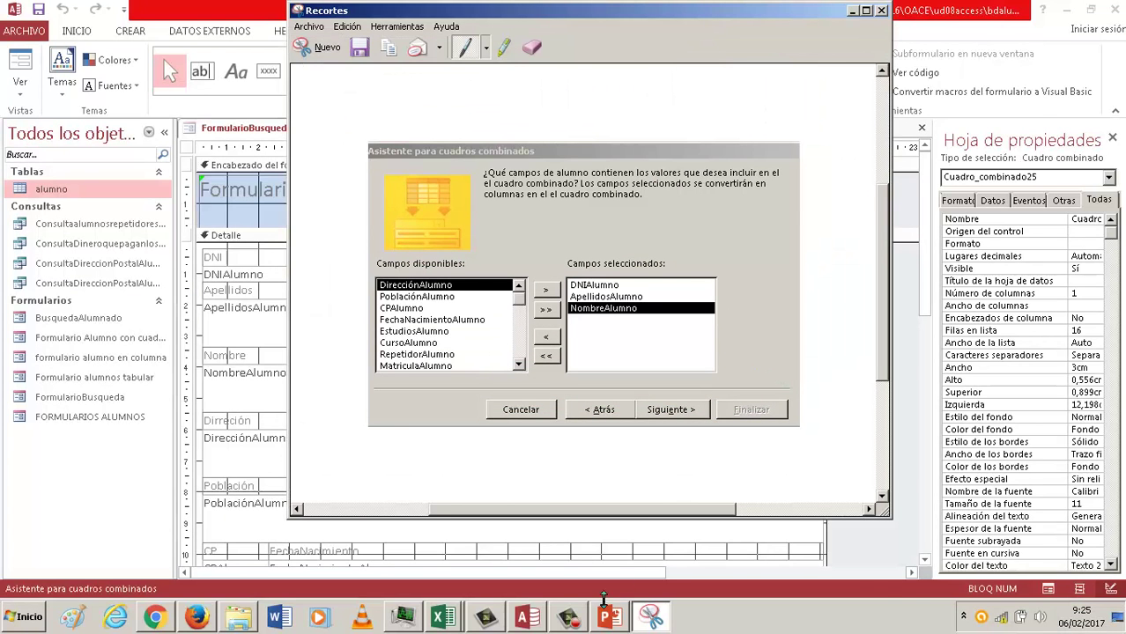
pyautogui.click(608, 617)
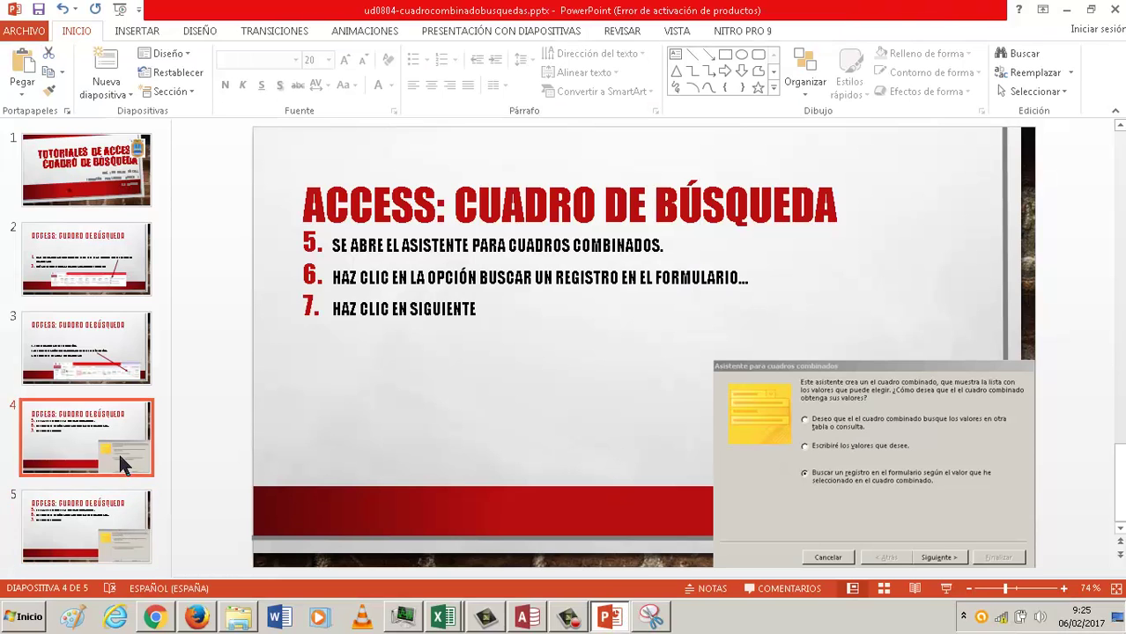
# Replace slide 5's old wizard screenshot with the field-selection snip, placed at lower right
pyautogui.click(814, 447)
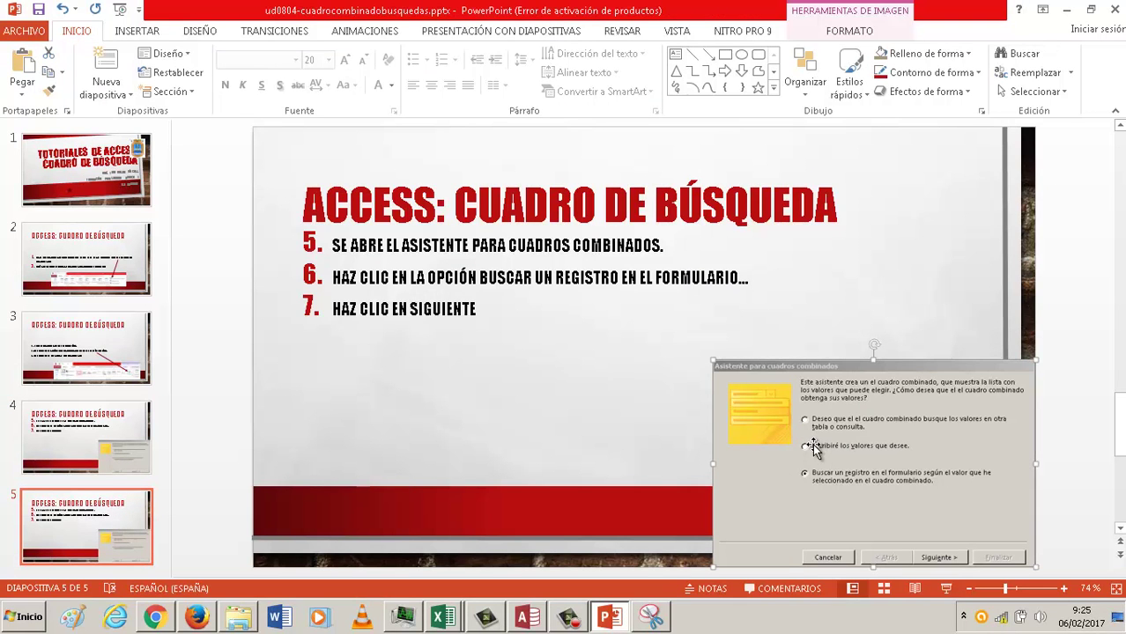
pyautogui.press('Delete')
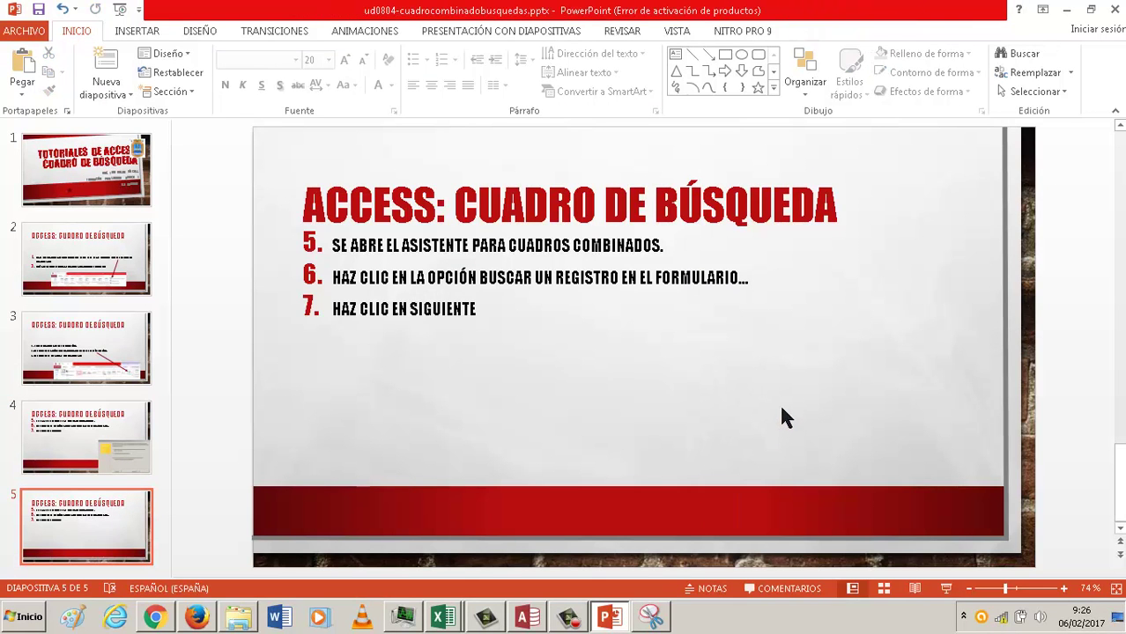
pyautogui.hotkey('ctrl', 'v')
pyautogui.moveTo(775, 387); pyautogui.dragTo(971, 475)
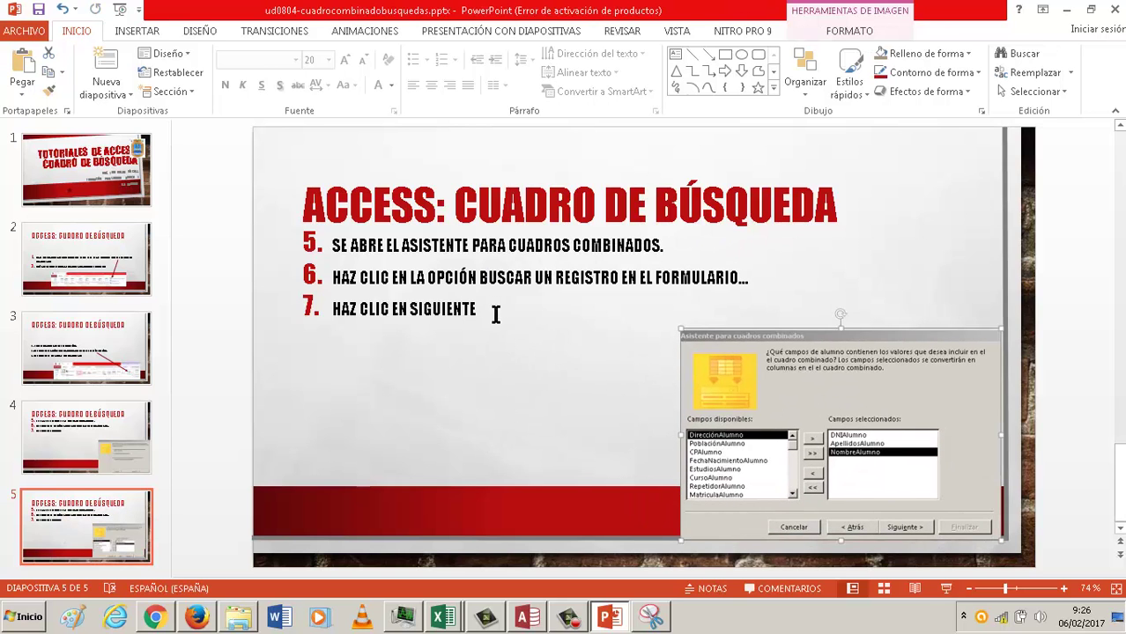
# Replace steps 5–7 with step 8 selecting DNIALUMNO, APELLIDOSALUMNO and NOMBREALUMNO, and step 9 HAZ CLIC EN SIGUIENTE
pyautogui.moveTo(491, 310); pyautogui.dragTo(251, 216)
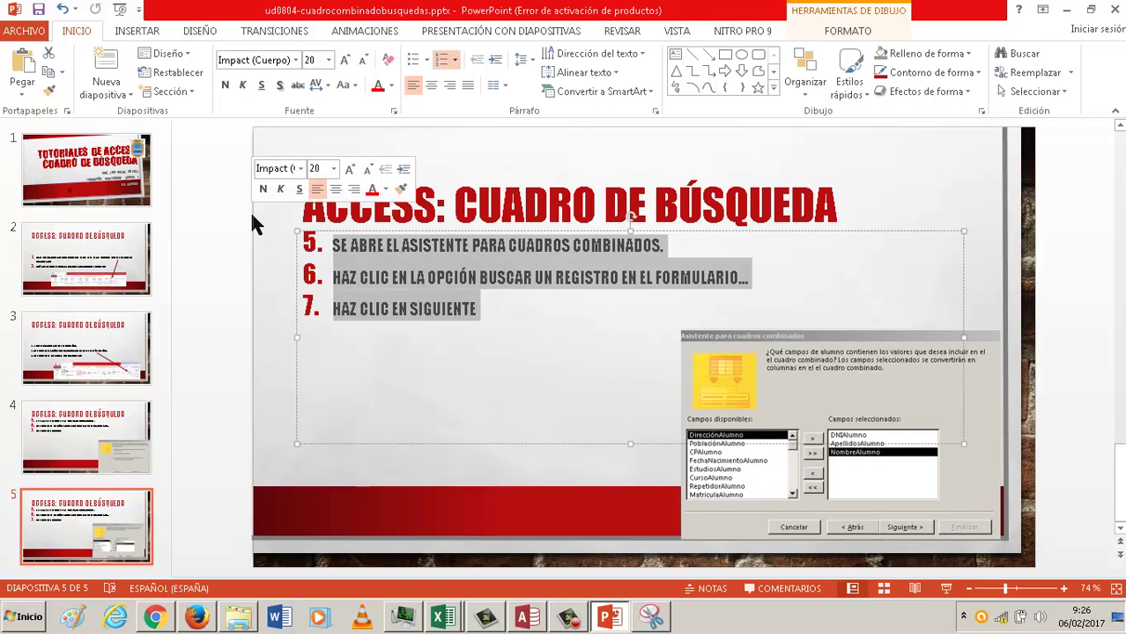
pyautogui.press('Delete')
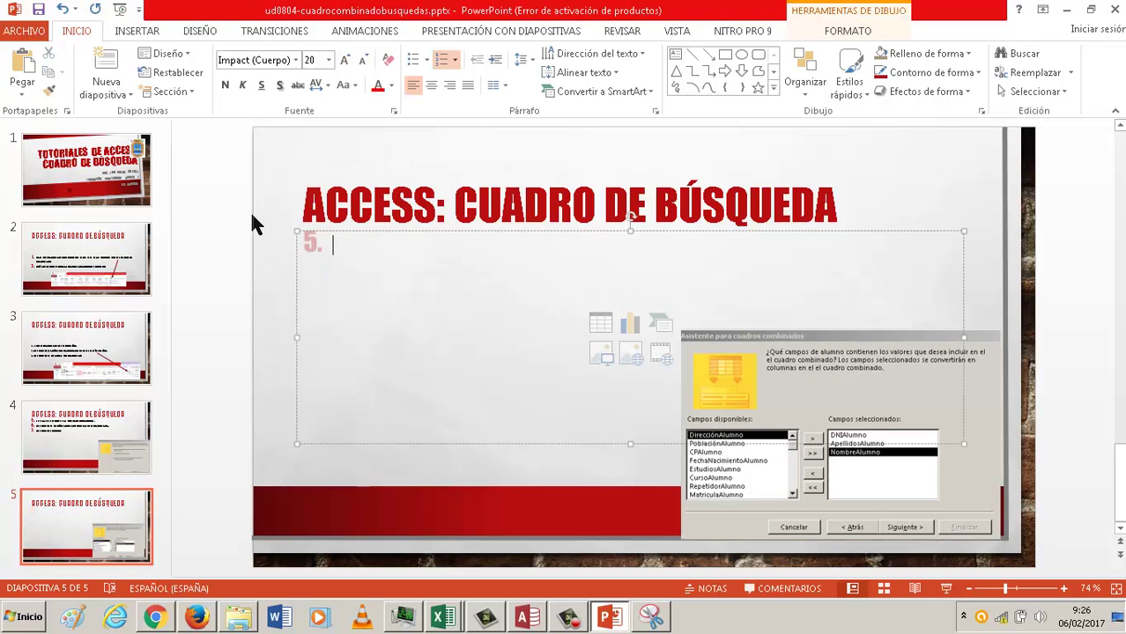
pyautogui.press('BackSpace')
pyautogui.write('8.')
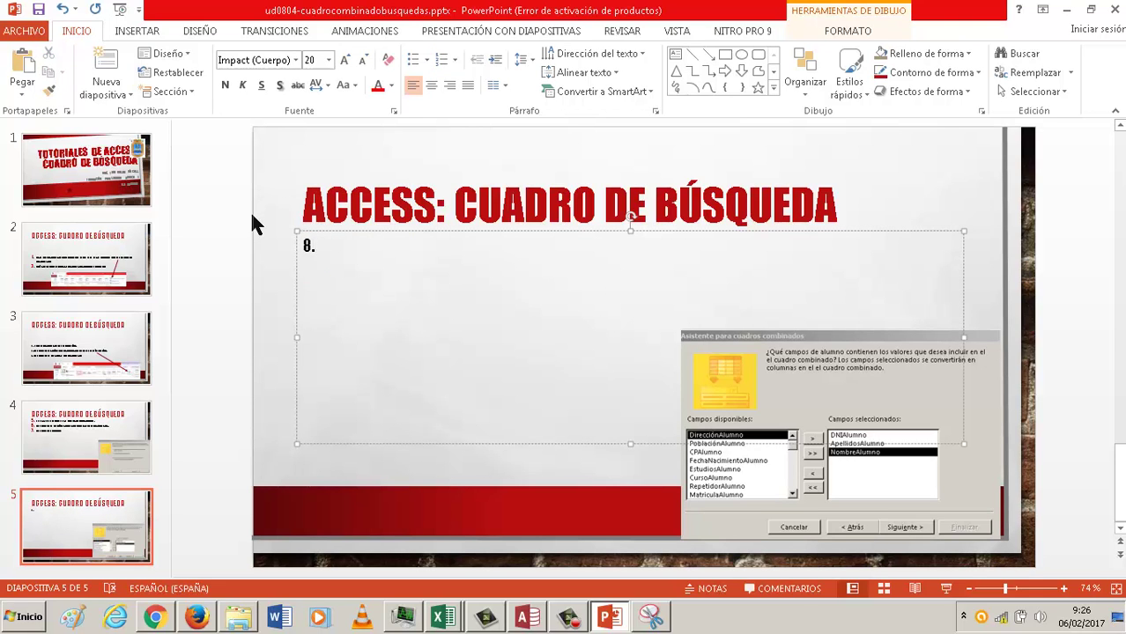
pyautogui.write(' SELECCIO')
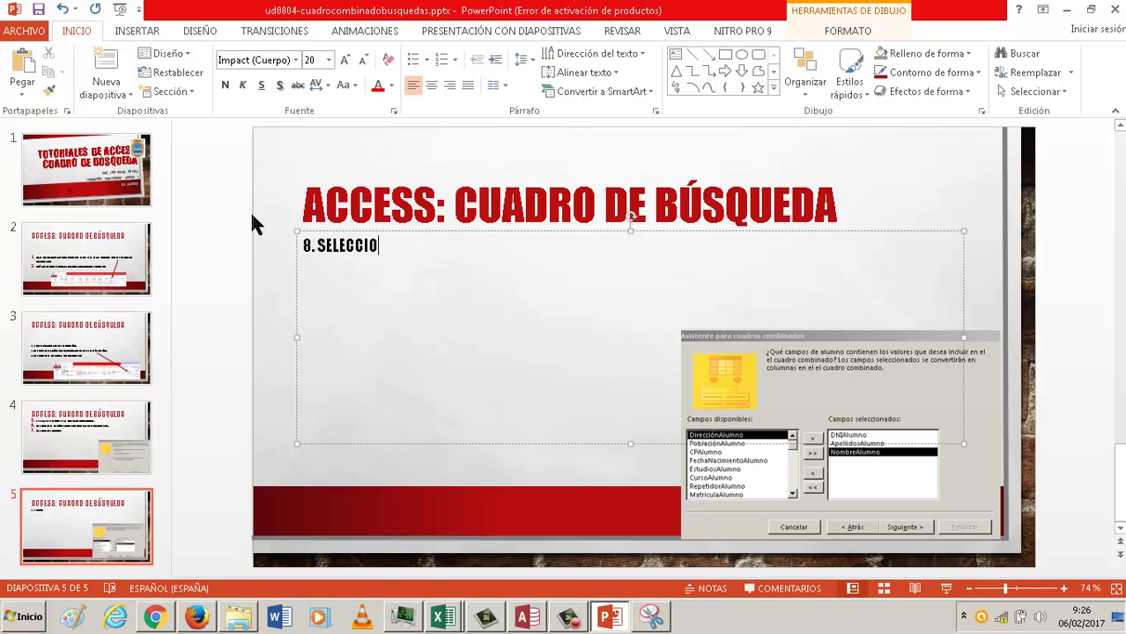
pyautogui.write('NA LOS CAMPOS D')
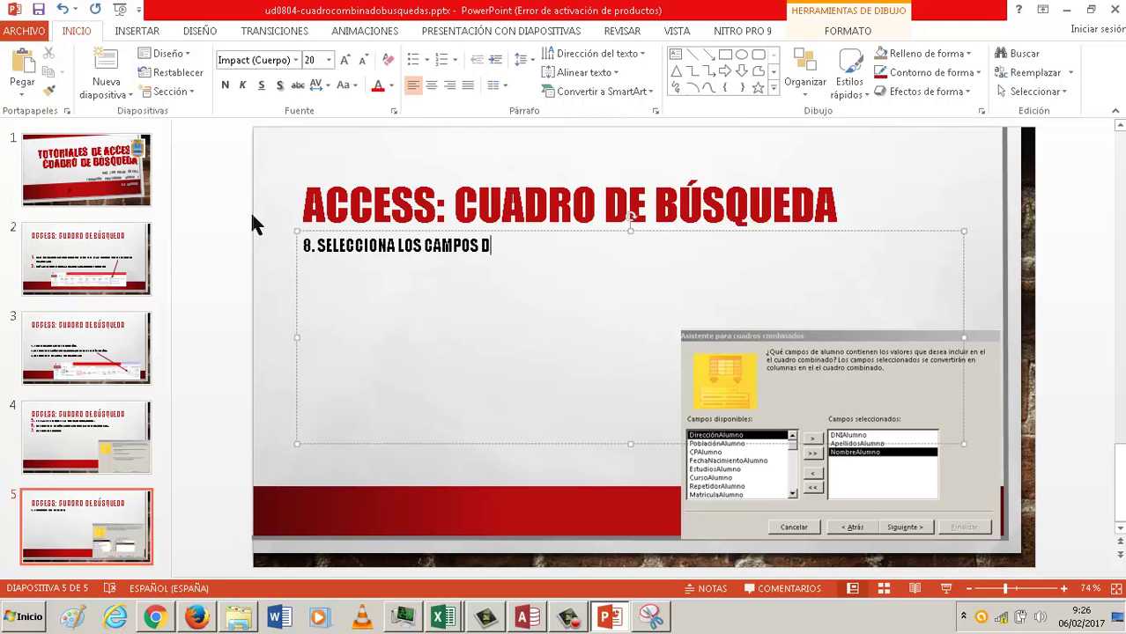
pyautogui.write('NIALUMNIO')
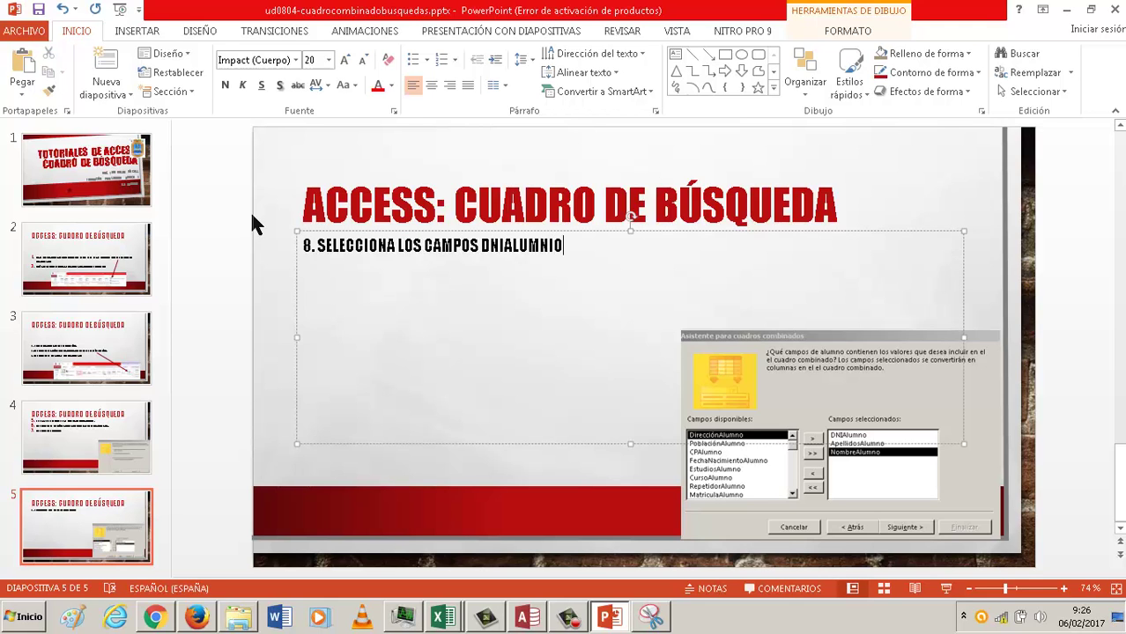
pyautogui.press('BackSpace')
pyautogui.press('BackSpace')
pyautogui.write('O, APEL')
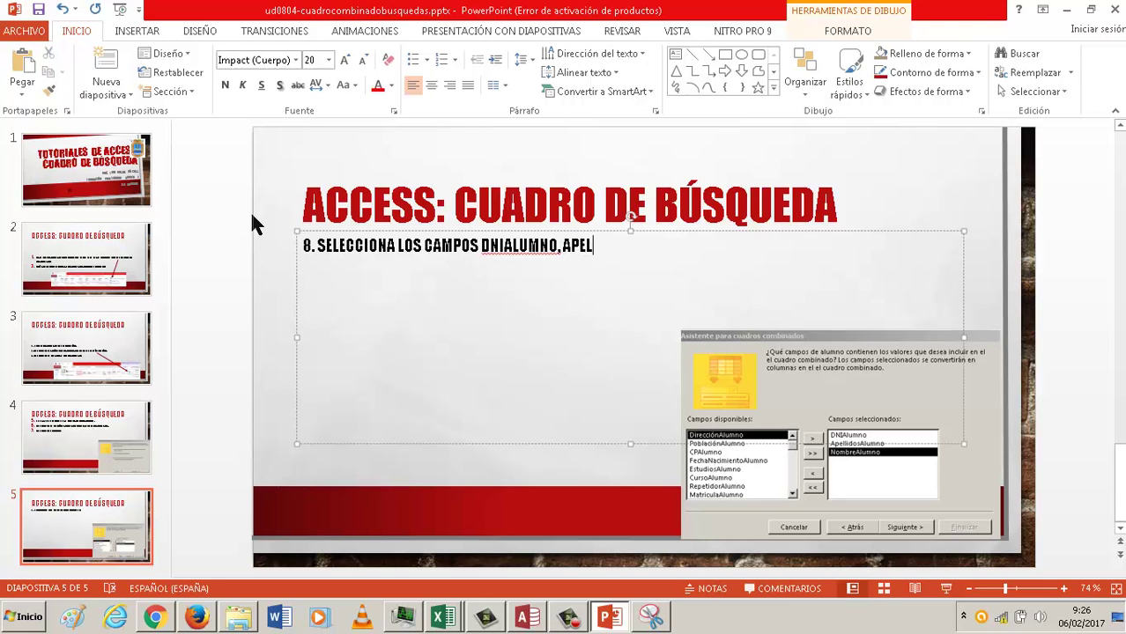
pyautogui.write('LIDOSALUMNO Y ')
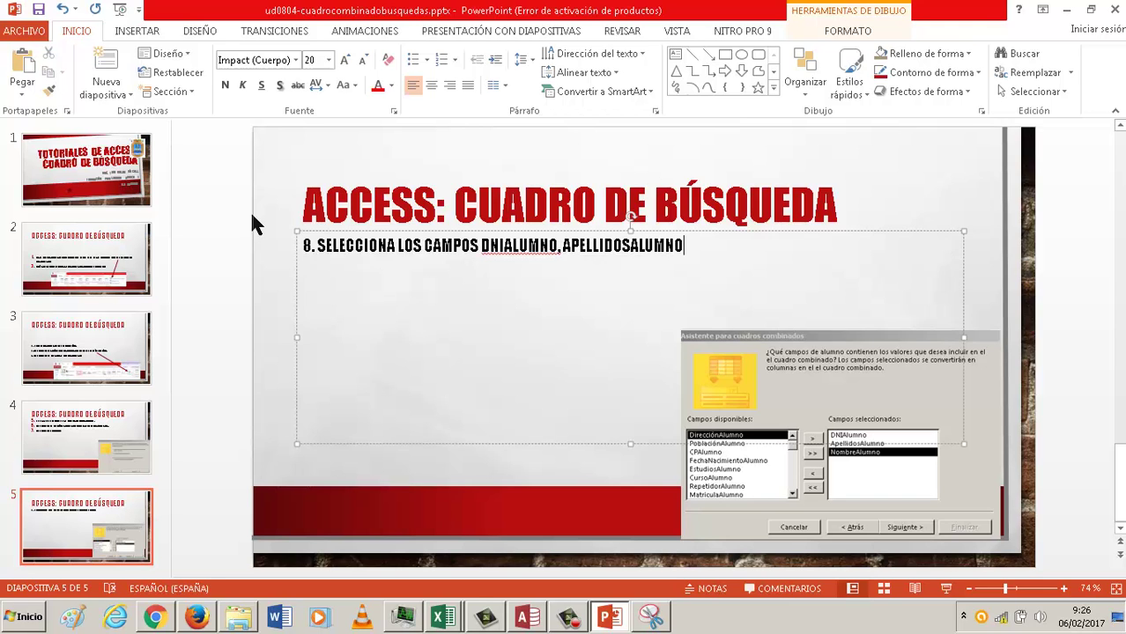
pyautogui.write('NOMBREAL')
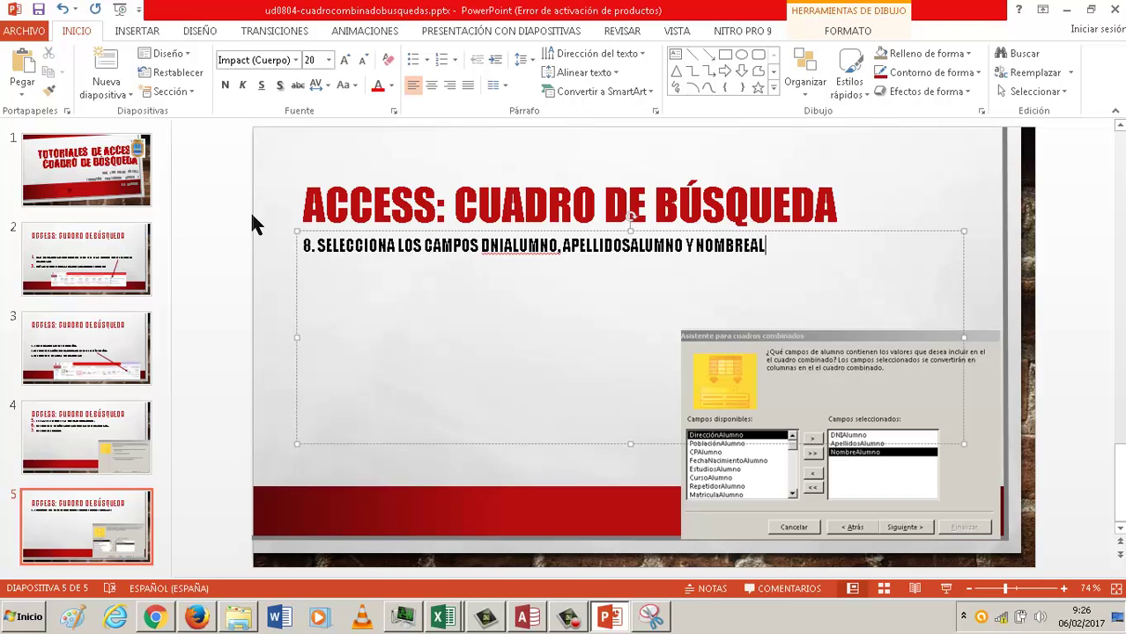
pyautogui.write('UMNO.')
pyautogui.press('Return')
pyautogui.write('9.HAZ CLIC EN S')
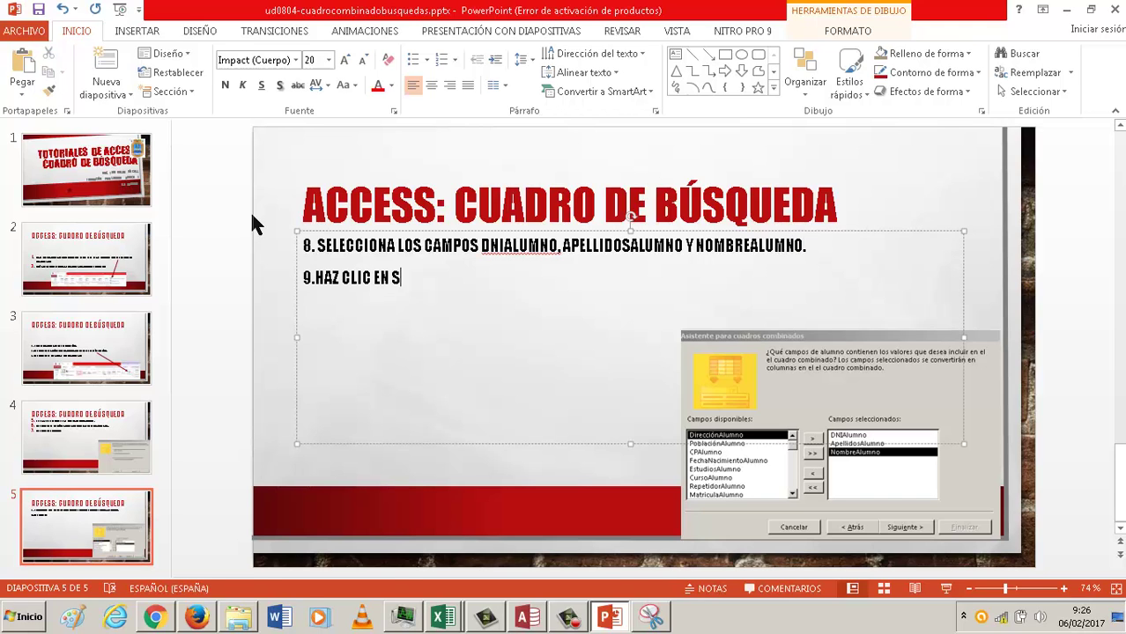
pyautogui.write('IGUIENTE')
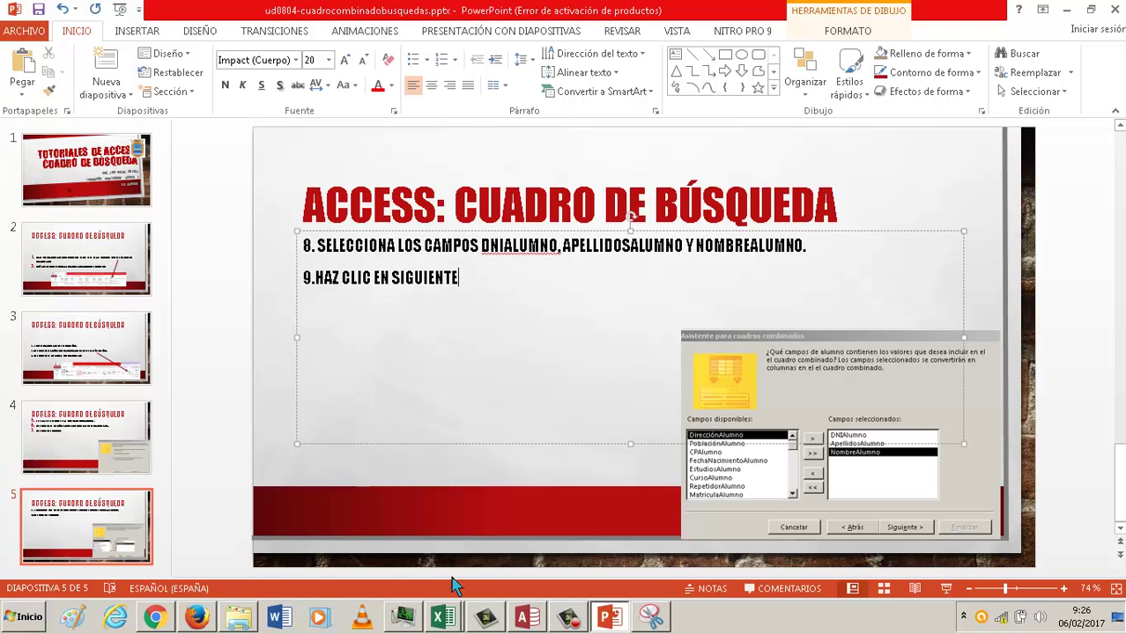
# Advance the Access wizard past the field-selection page, then return to the presentation
pyautogui.click(527, 617)
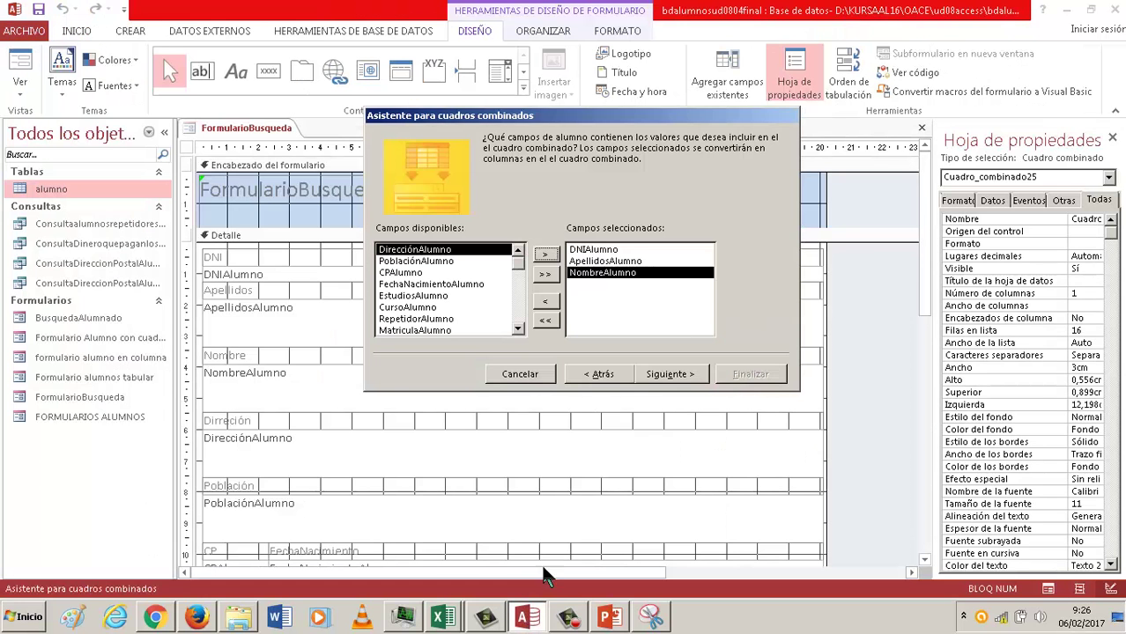
pyautogui.click(663, 381)
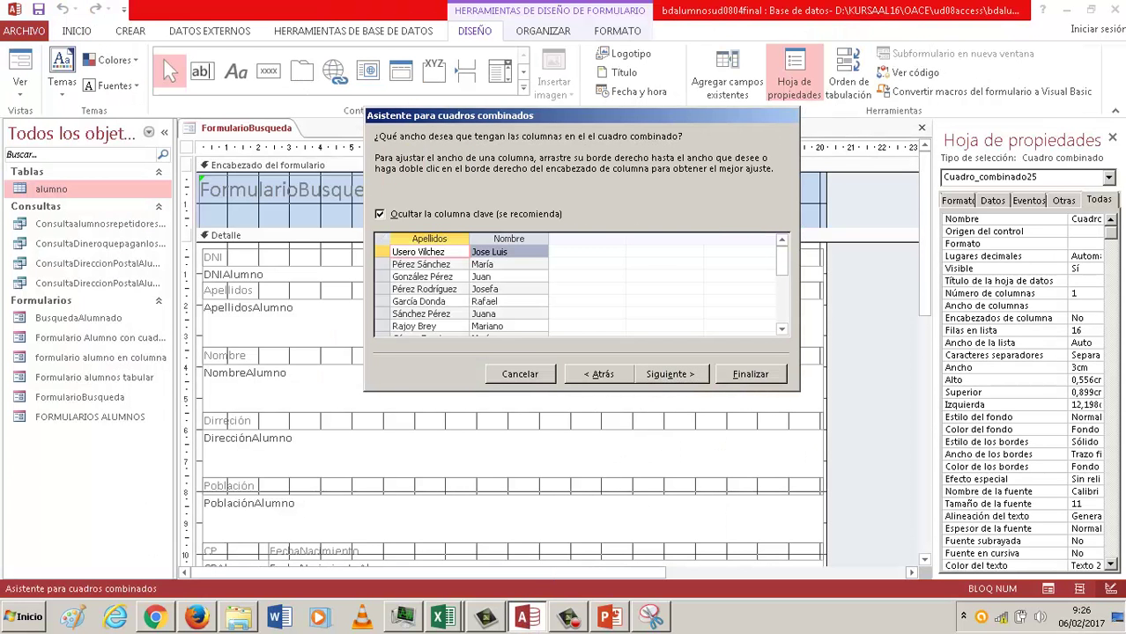
pyautogui.click(609, 617)
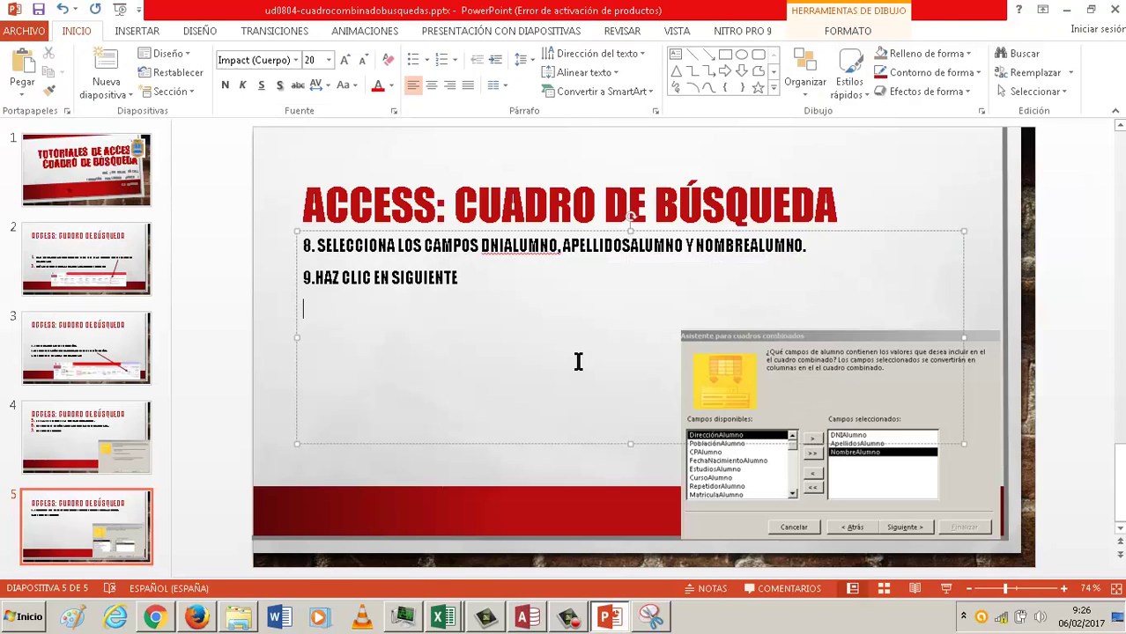
# Type step 10 'EN LA SIGUIENTE VENTANA, HAZ CLIC EN SIGUIENTE.' and correct the SIGUIENTE misspelling
pyautogui.write('10.EN')
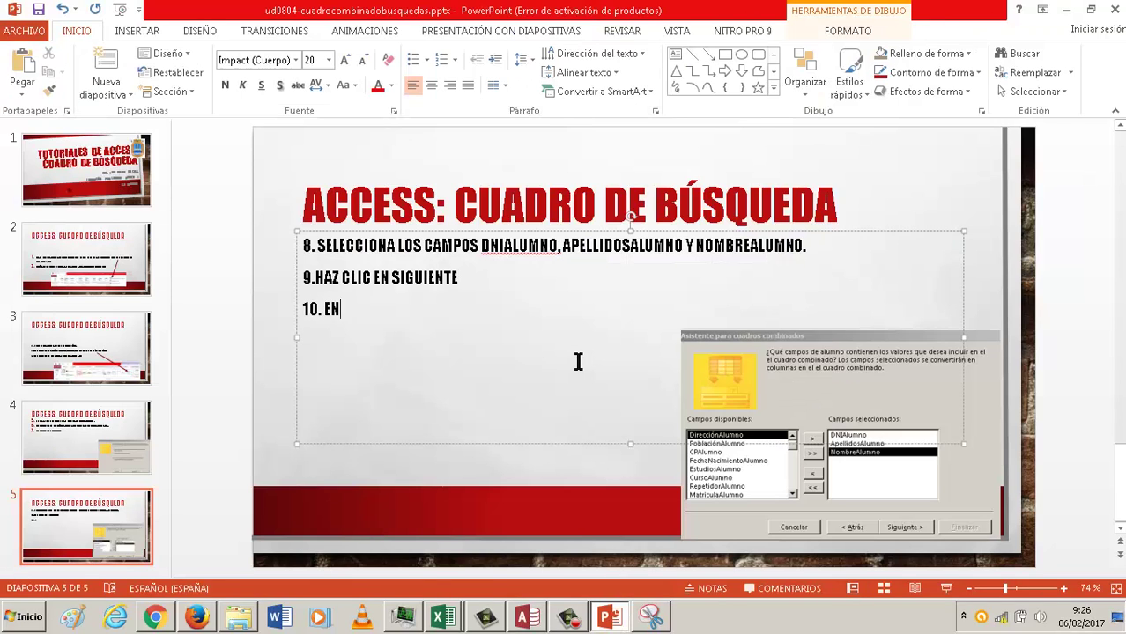
pyautogui.write(' LA SIGUIENTE ')
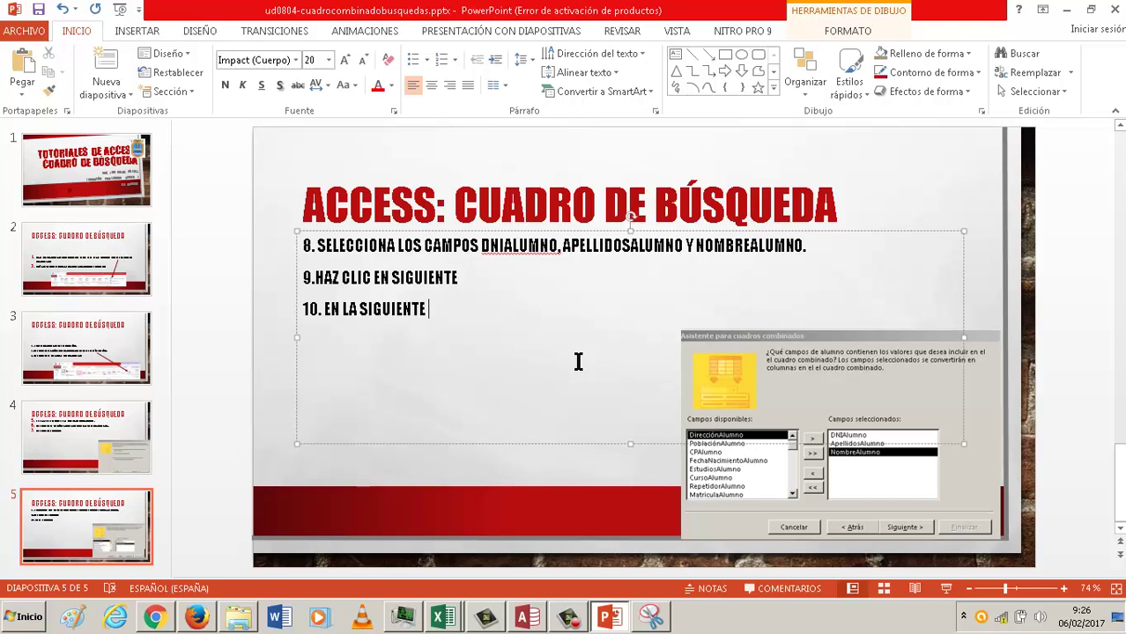
pyautogui.write('VENTANA, HAZ')
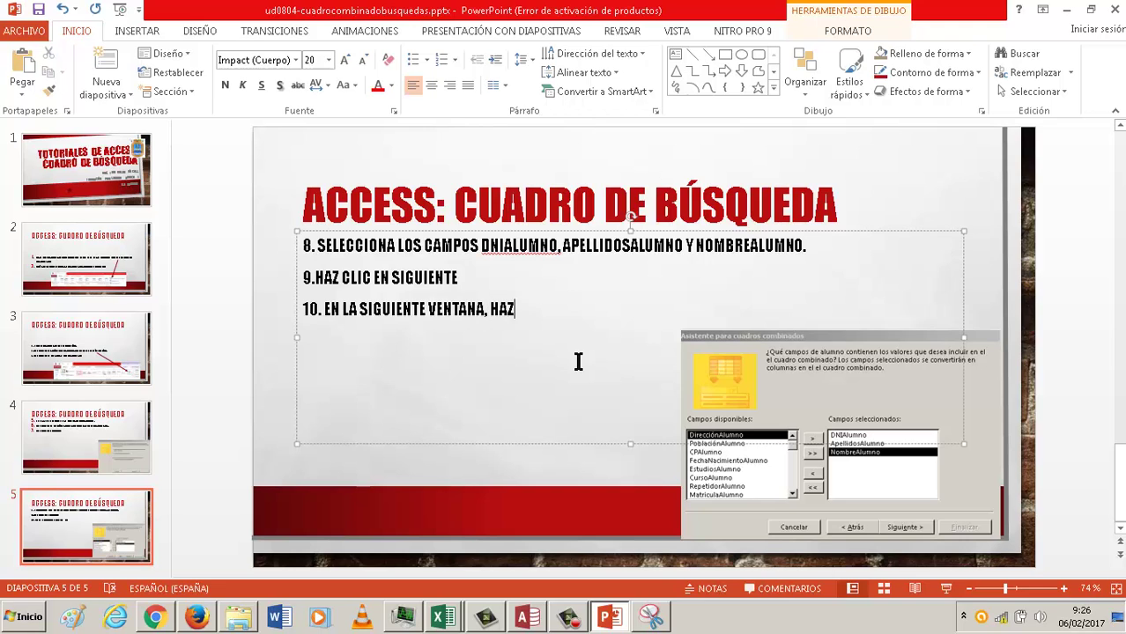
pyautogui.write(' CLIC EN SIGUIETNE.')
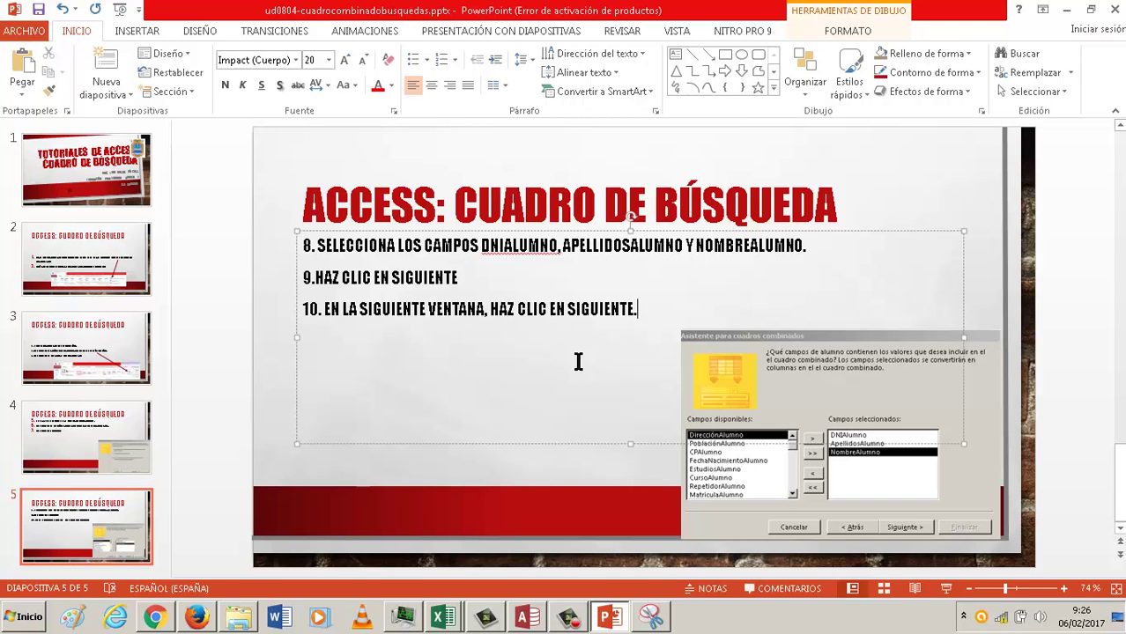
pyautogui.press('Return')
pyautogui.press('BackSpace')
pyautogui.press('BackSpace')
pyautogui.write('NTE.')
# Accept the column widths in Access and snip the wizard's label page proposing ApellidosAlumno1
pyautogui.click(523, 627)
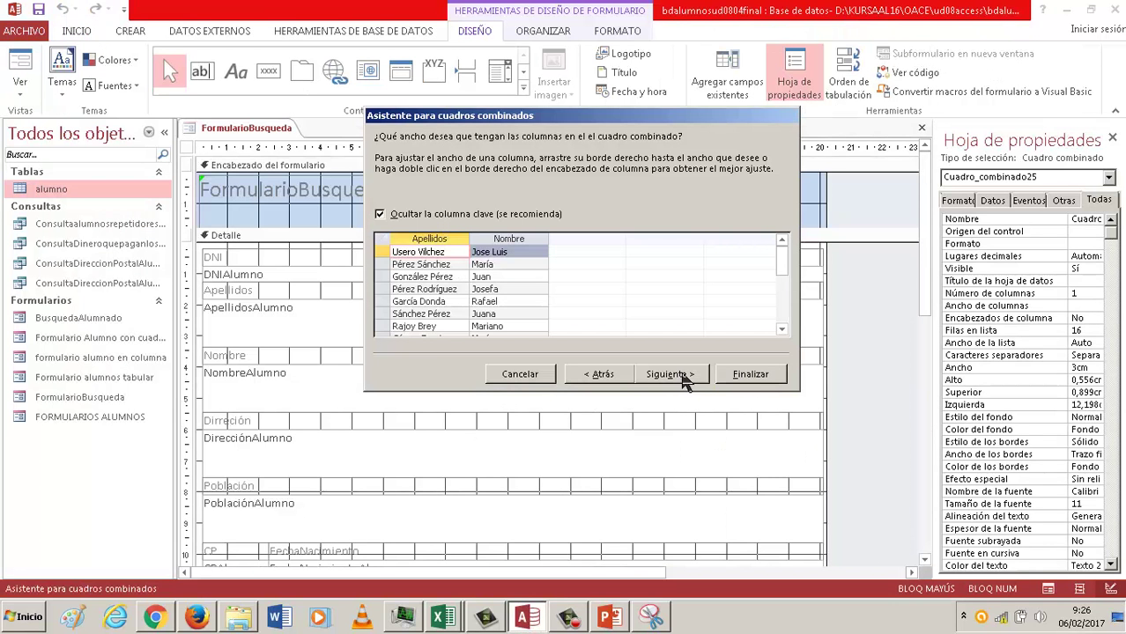
pyautogui.click(683, 376)
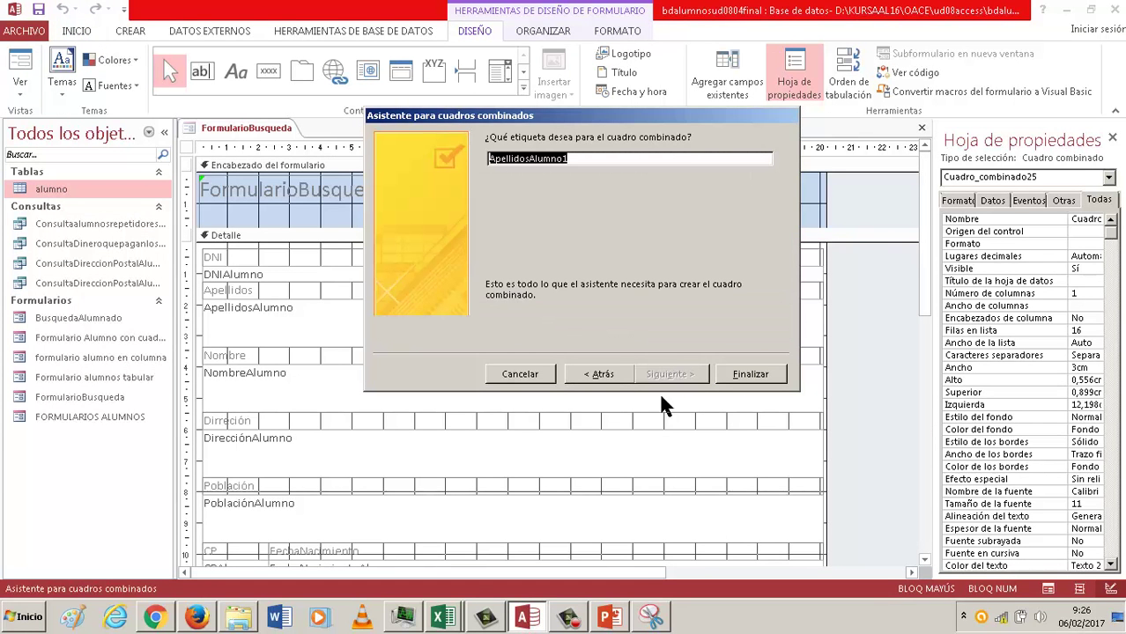
pyautogui.click(652, 616)
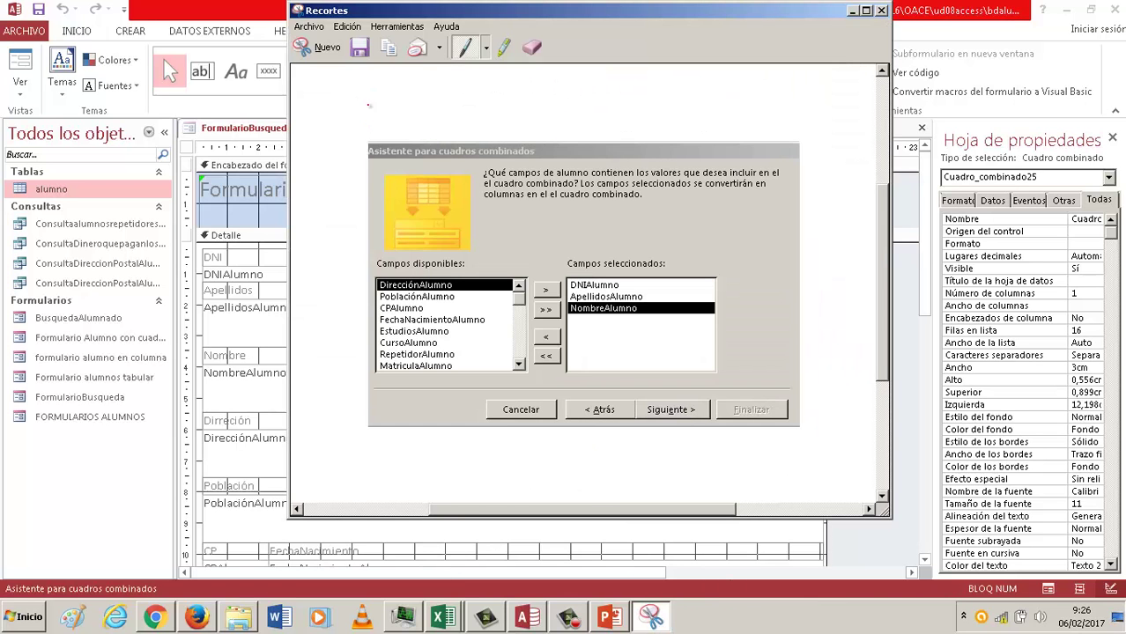
pyautogui.click(324, 63)
pyautogui.moveTo(362, 106); pyautogui.dragTo(797, 384)
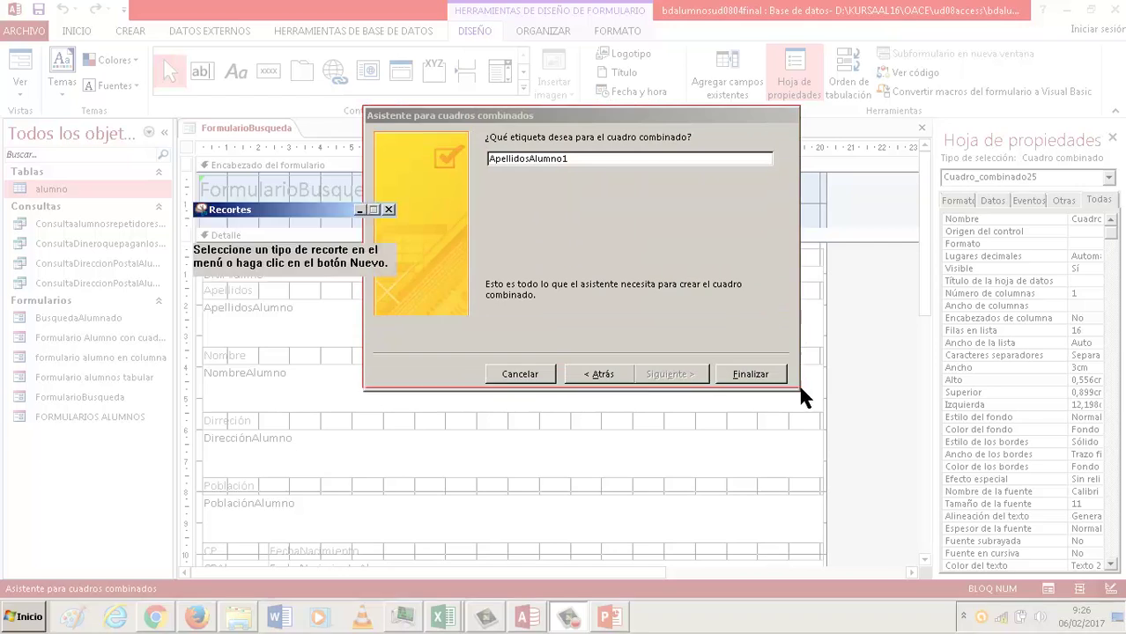
pyautogui.click(534, 620)
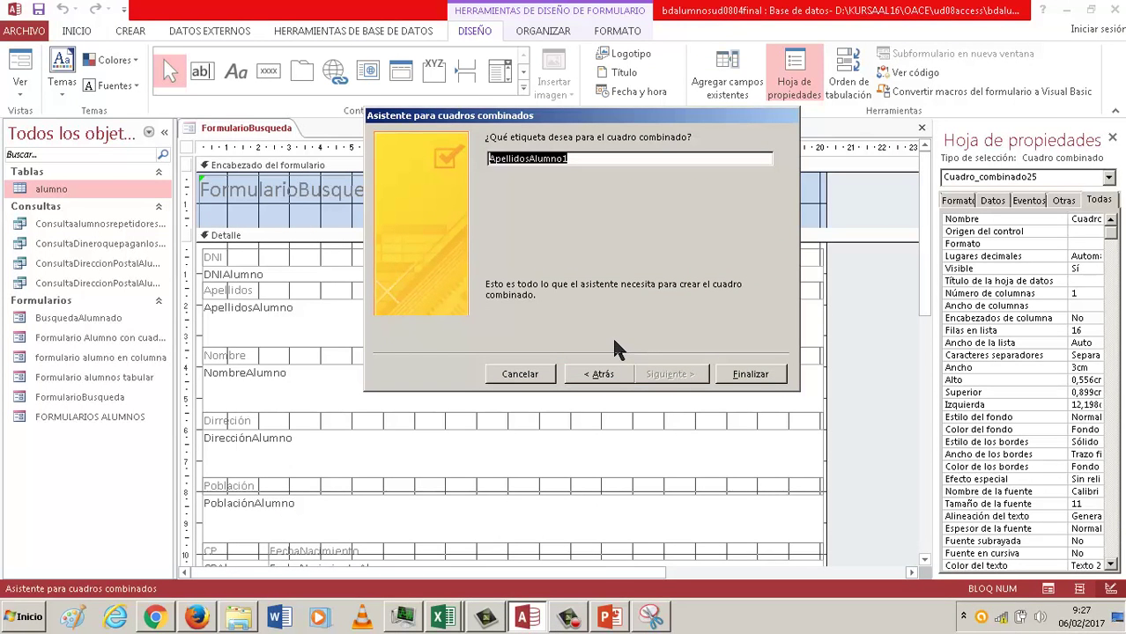
pyautogui.click(610, 618)
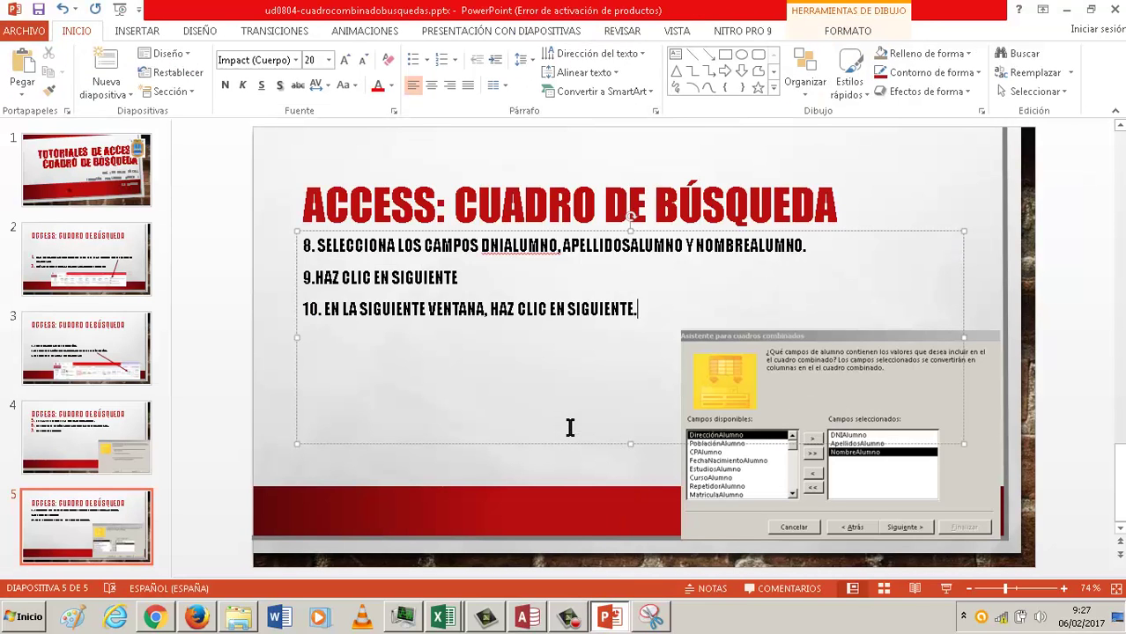
# Review the earlier slides and duplicate slide 5 as a new slide 6
pyautogui.click(122, 416)
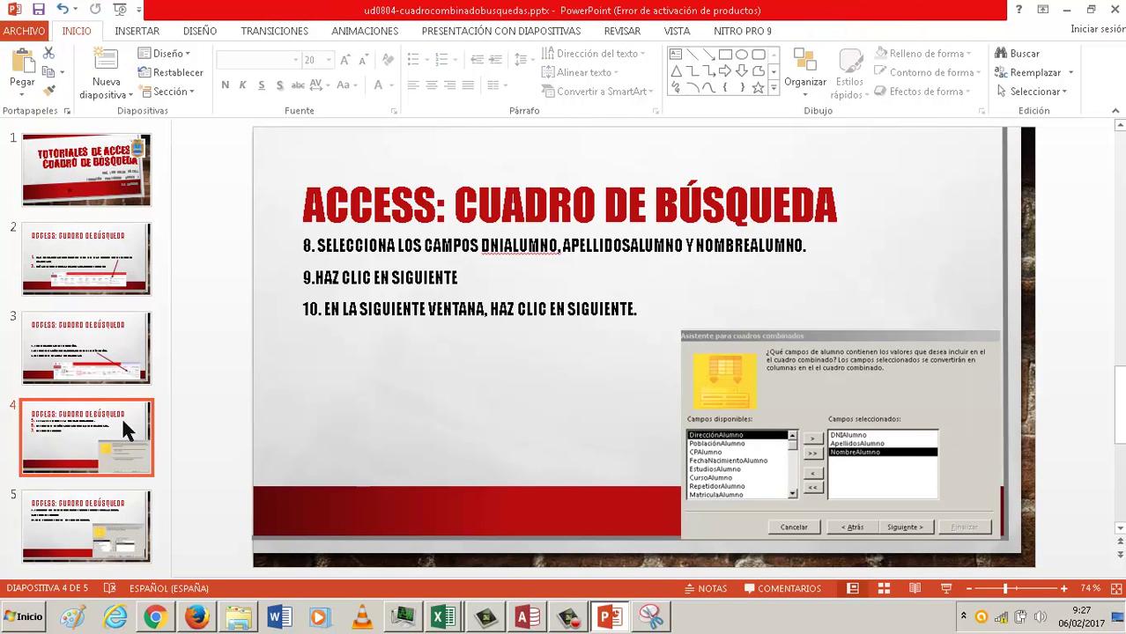
pyautogui.click(106, 541)
pyautogui.click(99, 422)
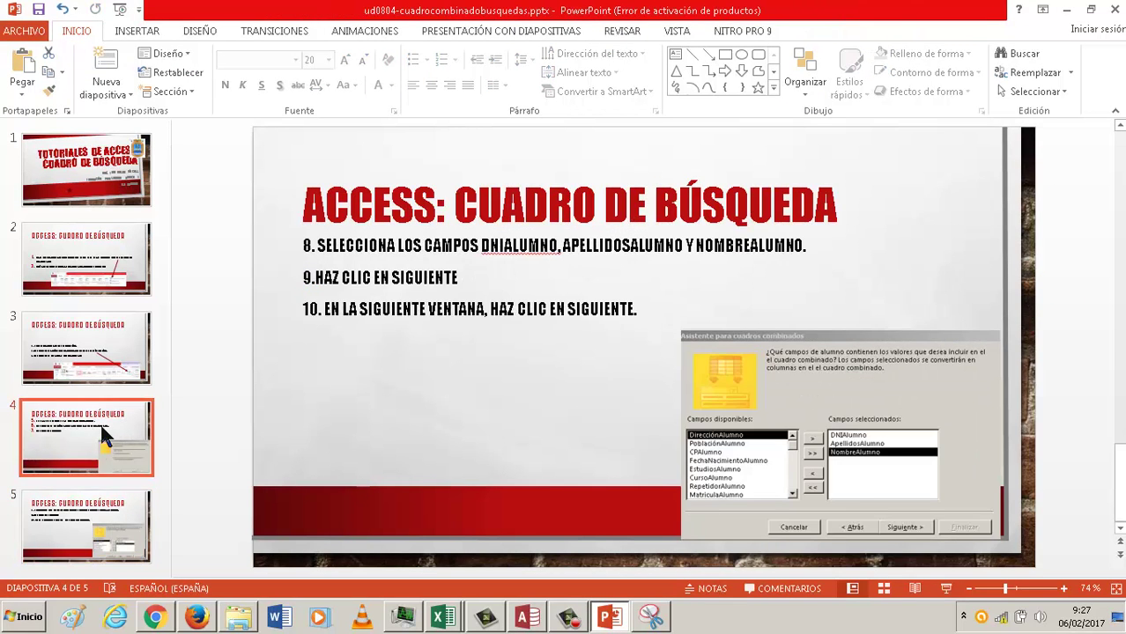
pyautogui.click(113, 357)
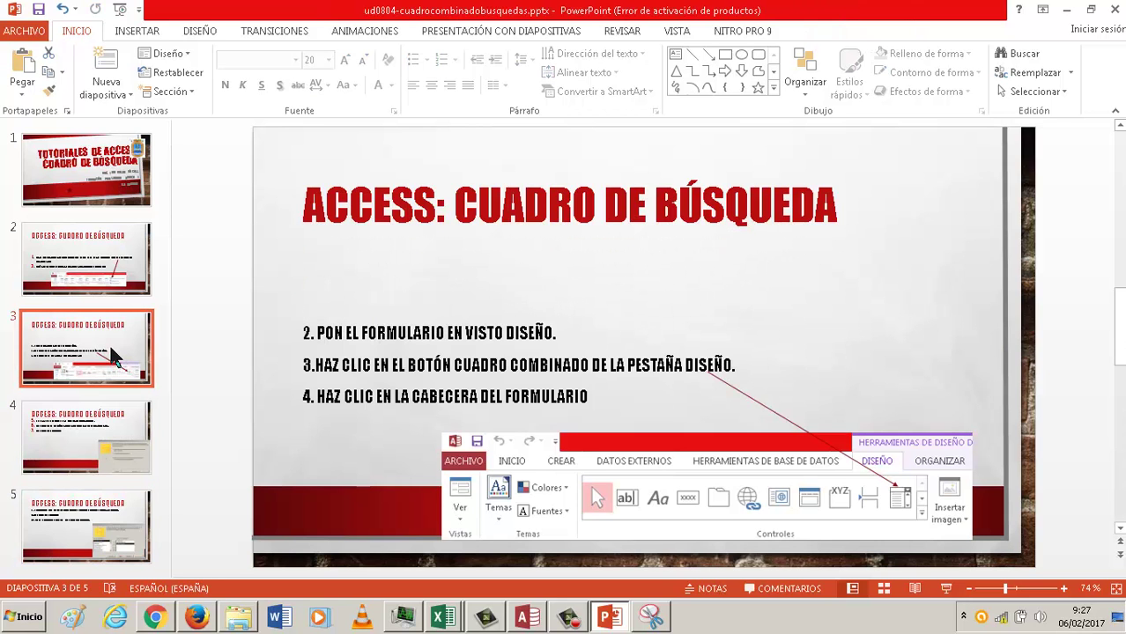
pyautogui.click(110, 418)
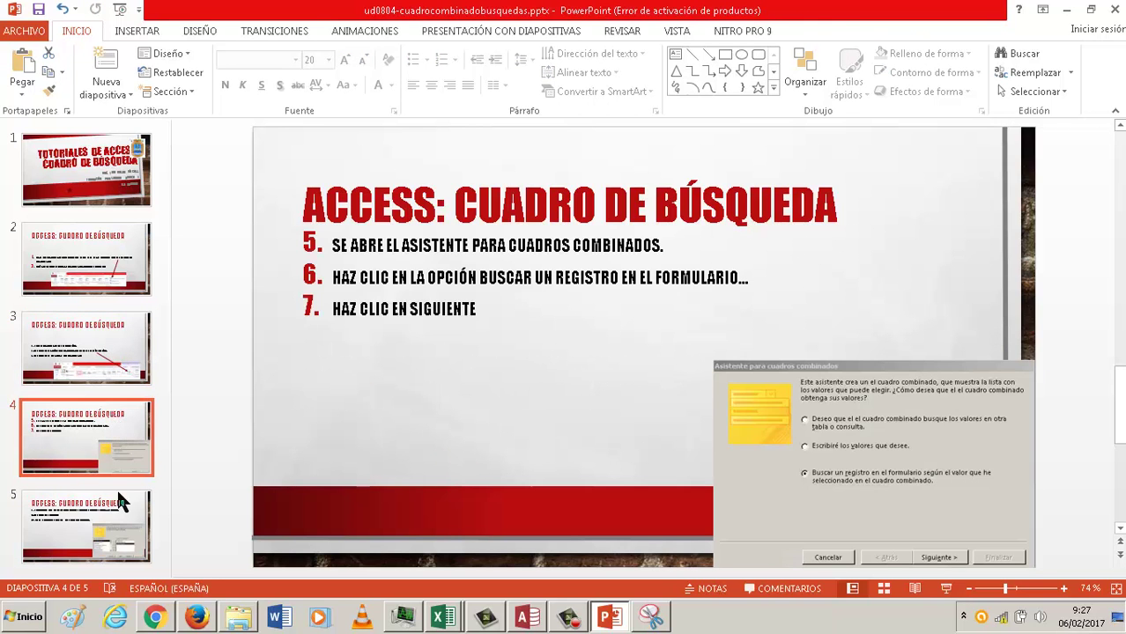
pyautogui.click(125, 535)
pyautogui.rightClick(126, 533)
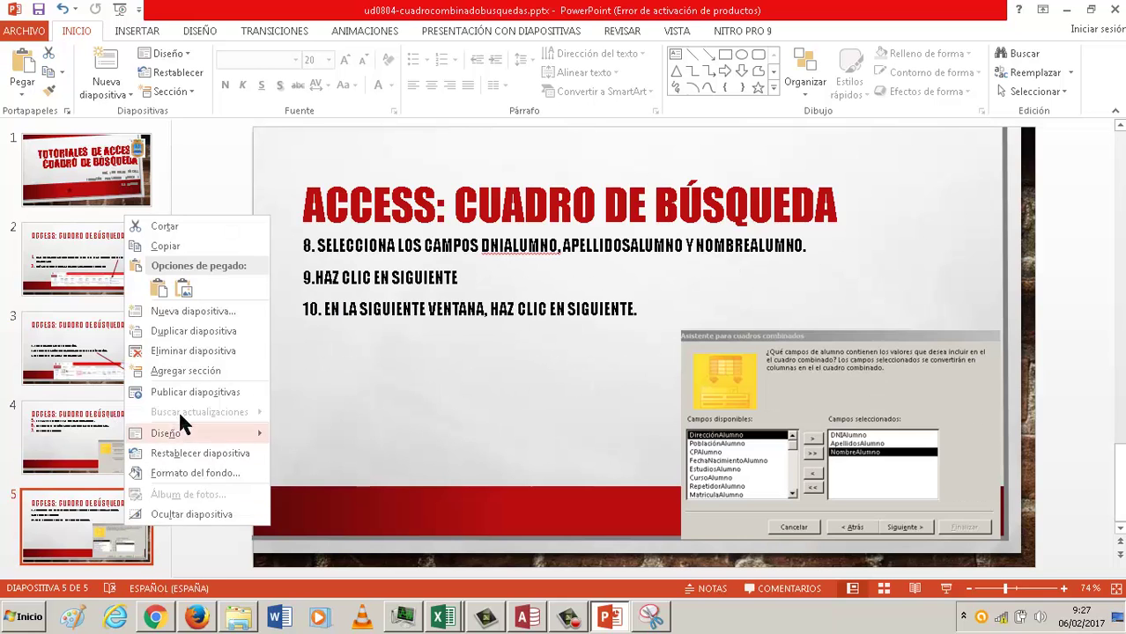
pyautogui.click(205, 333)
# Replace slide 6's steps 8–10 with step 11 'EN LA ETIQUETA DEL CONTROL, ESCRIBE &BUSCA ALUMNOS' and begin step 12
pyautogui.click(411, 308)
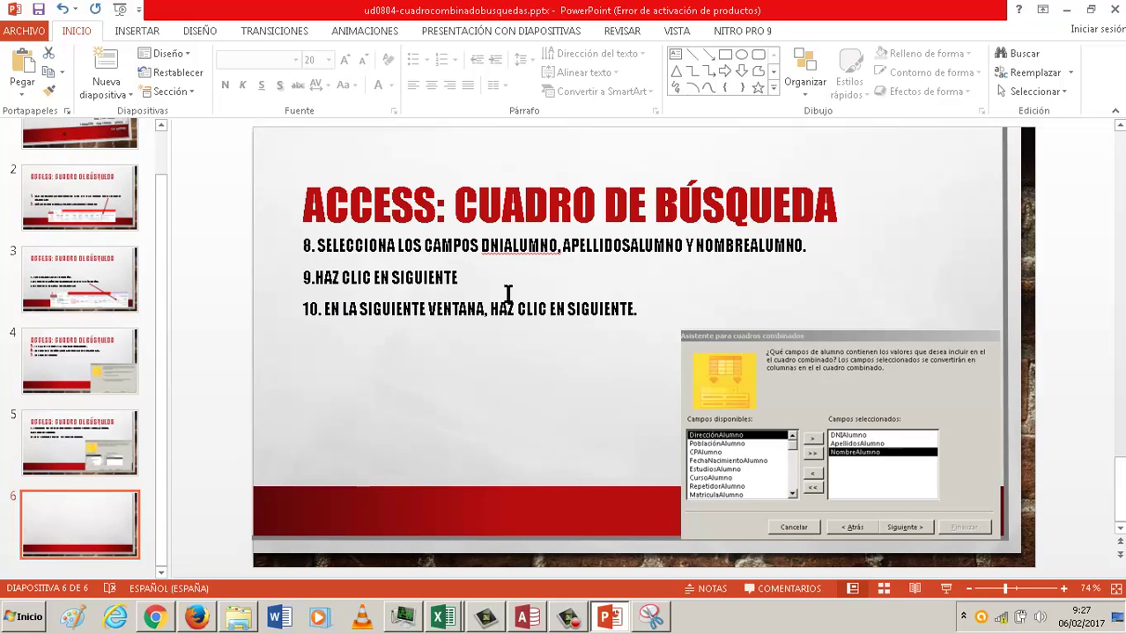
pyautogui.moveTo(636, 307); pyautogui.dragTo(296, 244)
pyautogui.press('Delete')
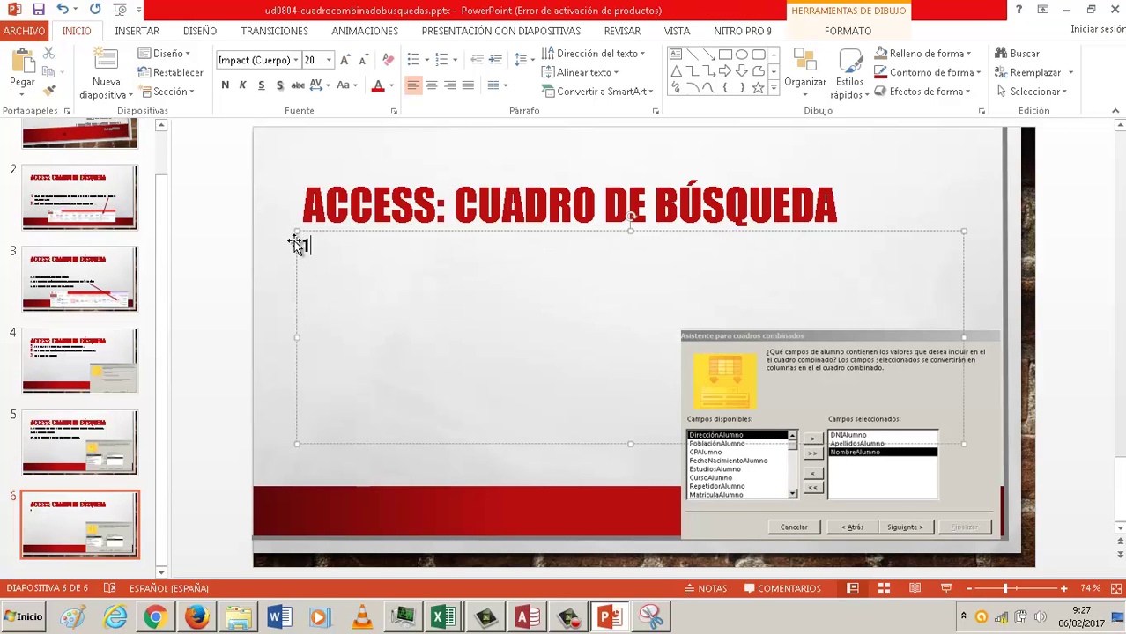
pyautogui.write('11. EN L')
pyautogui.write('A ETIQUETA DEL C')
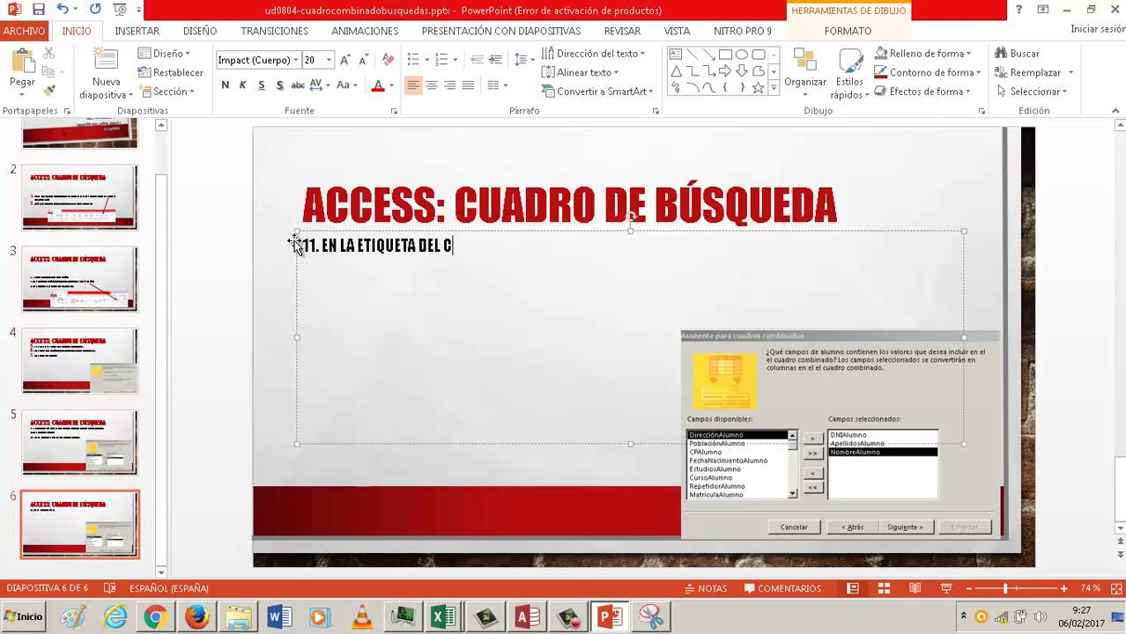
pyautogui.write('ONTROL, ESC')
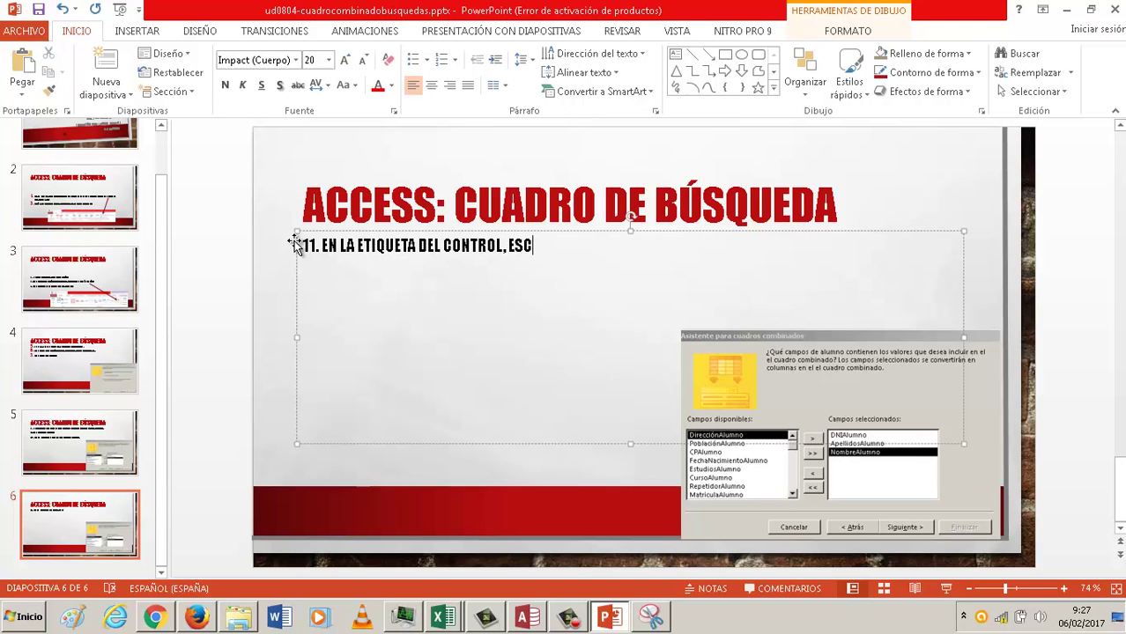
pyautogui.write('RIBE &')
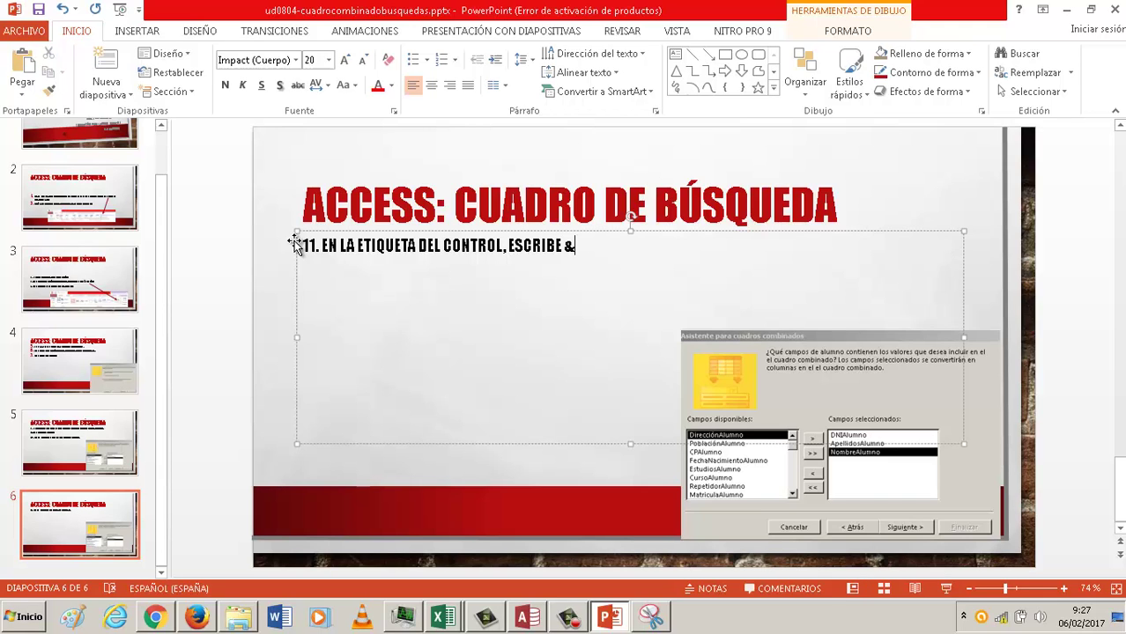
pyautogui.write('BUSC')
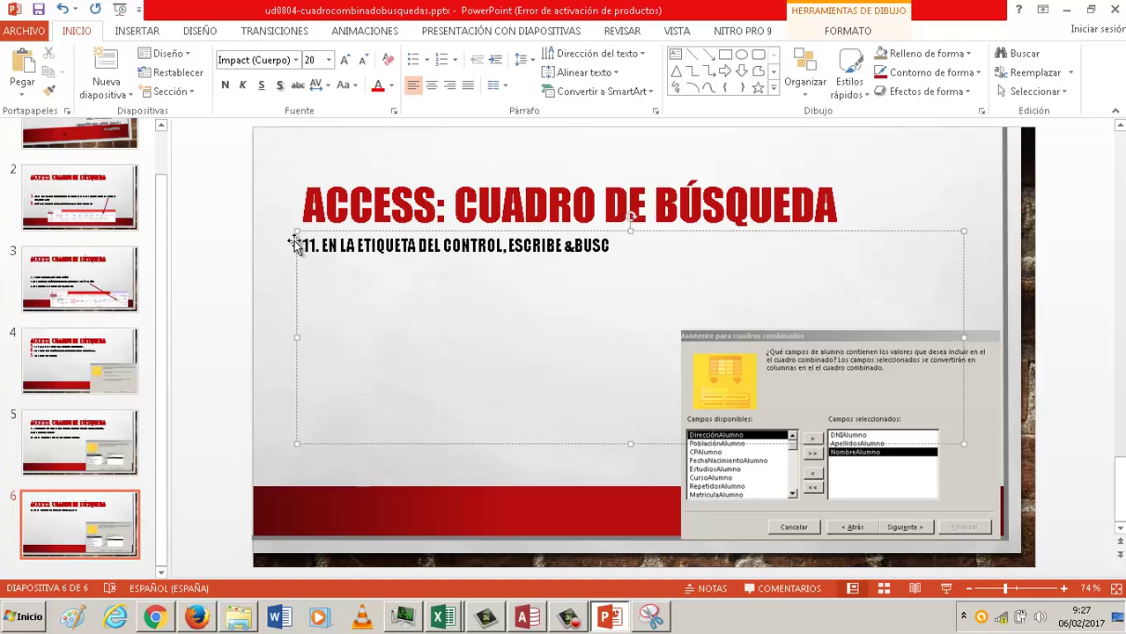
pyautogui.write('A ALUMNOS ')
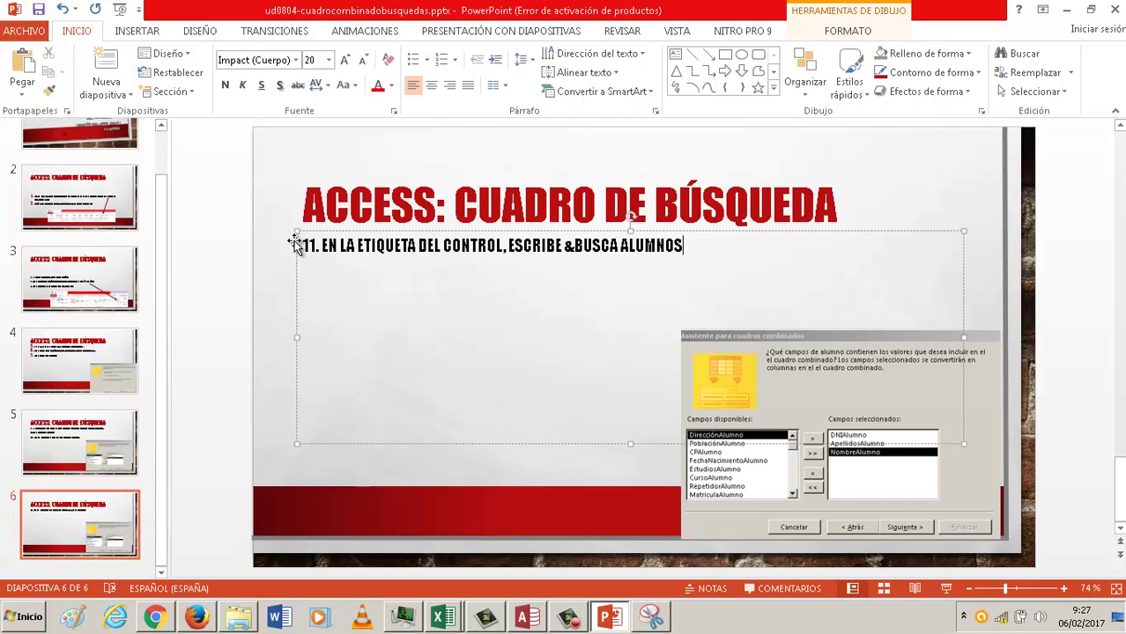
pyautogui.write('12.')
# Set the combo box label to &Búsqueda and finish the Access wizard
pyautogui.click(527, 616)
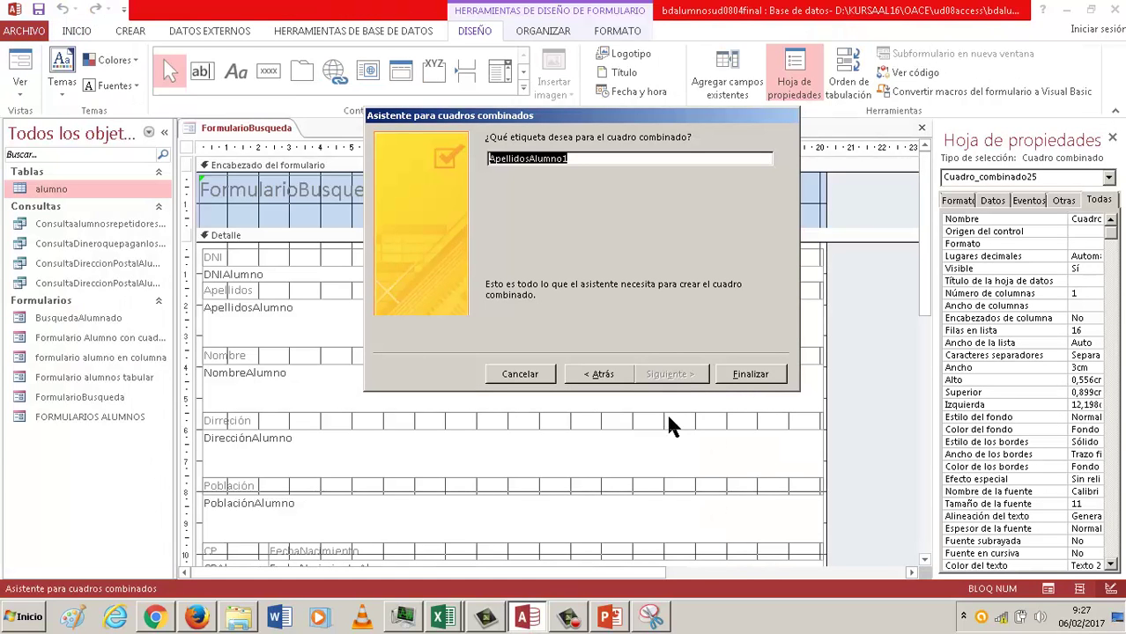
pyautogui.write('&Búsqueda')
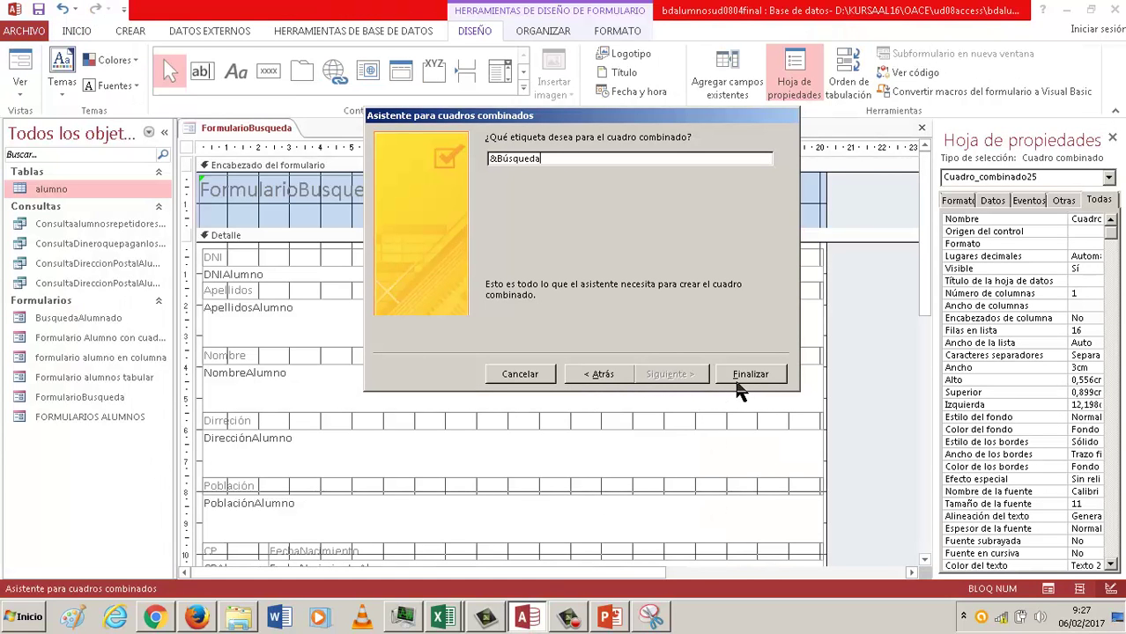
pyautogui.click(742, 378)
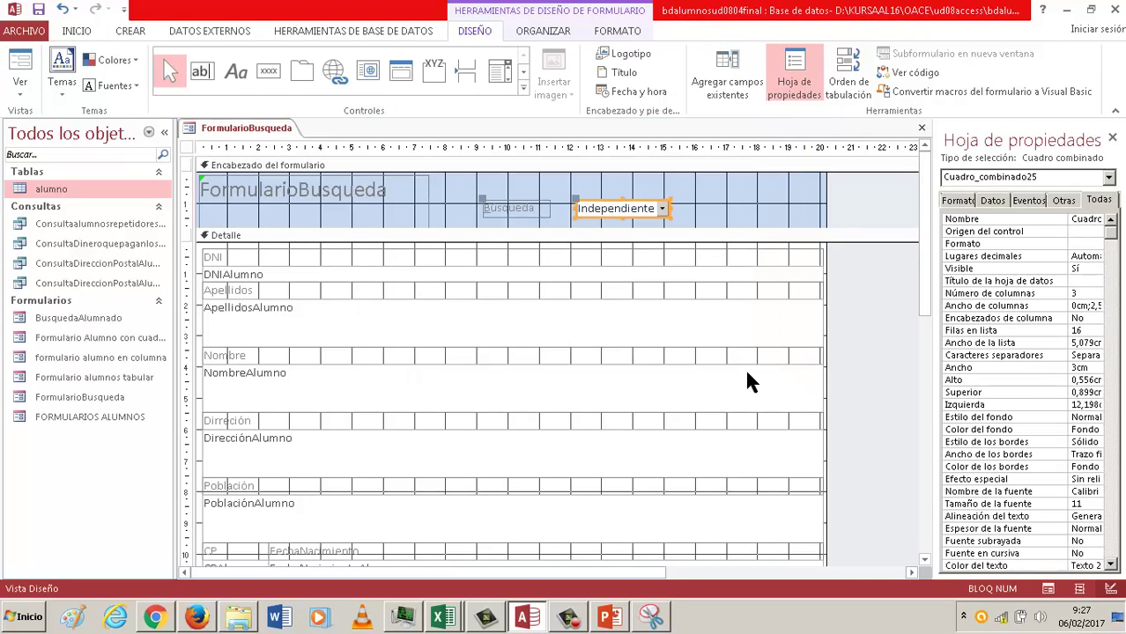
pyautogui.click(608, 617)
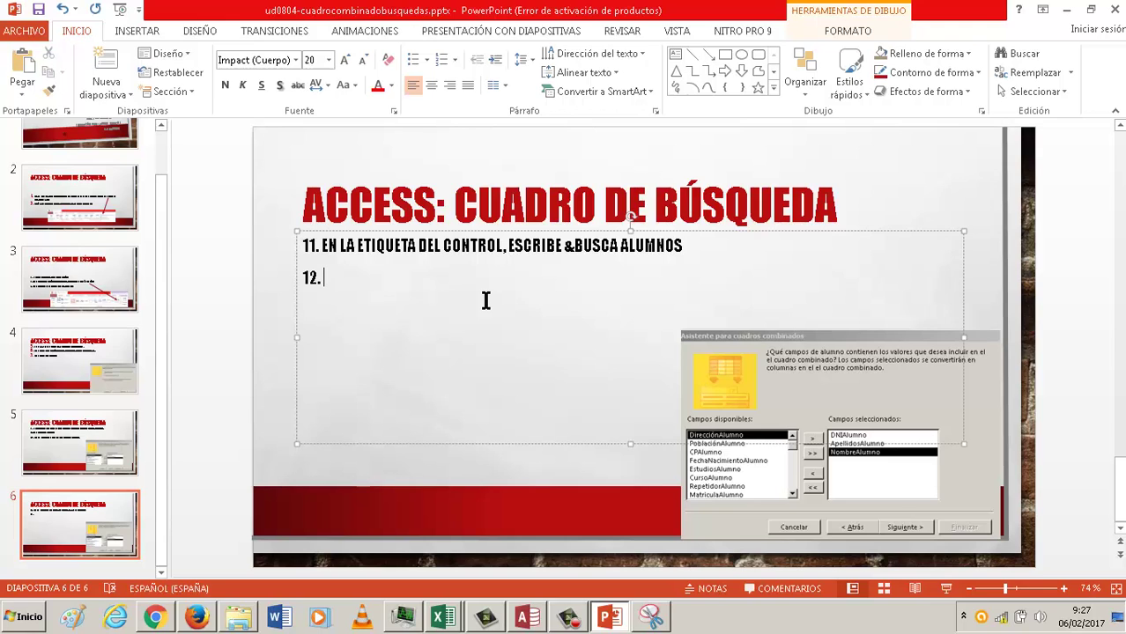
# Complete step 12 as 'HAZ CLIC EN FINALIZAR.' and delete the old wizard screenshot from slide 6
pyautogui.write('HAZ CLIC')
pyautogui.write(' EN FINALIZAR.')
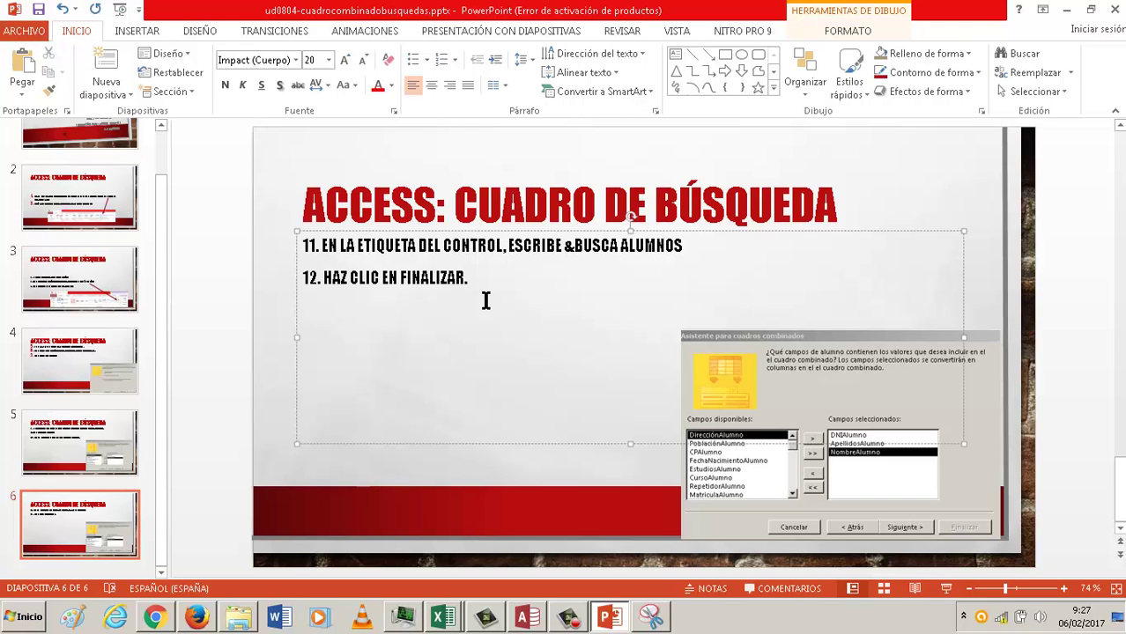
pyautogui.click(845, 412)
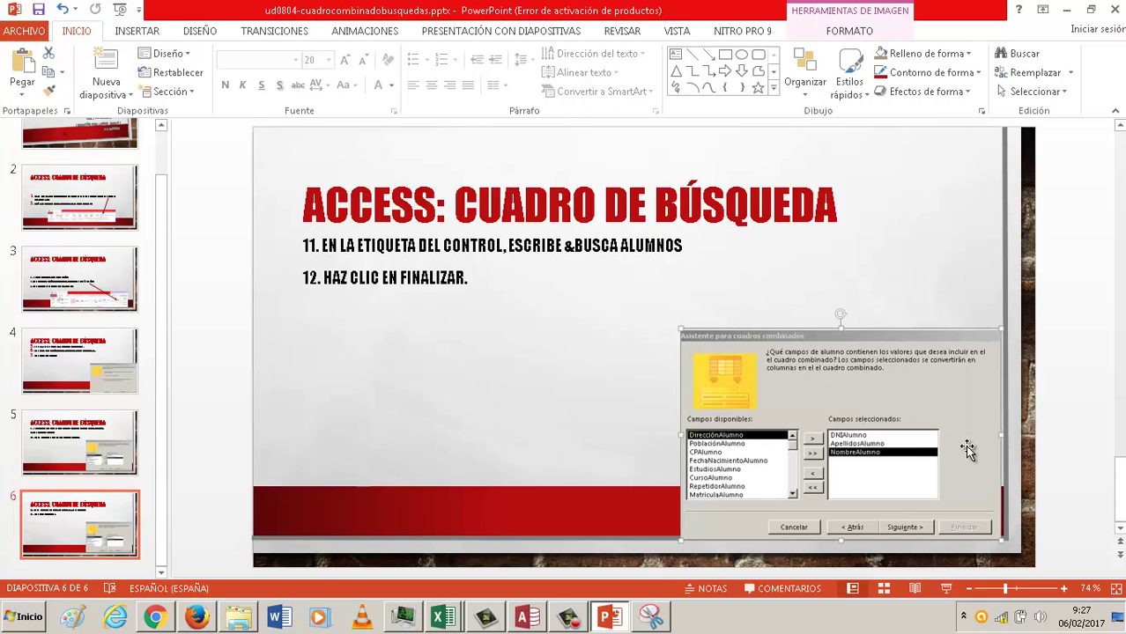
pyautogui.press('Delete')
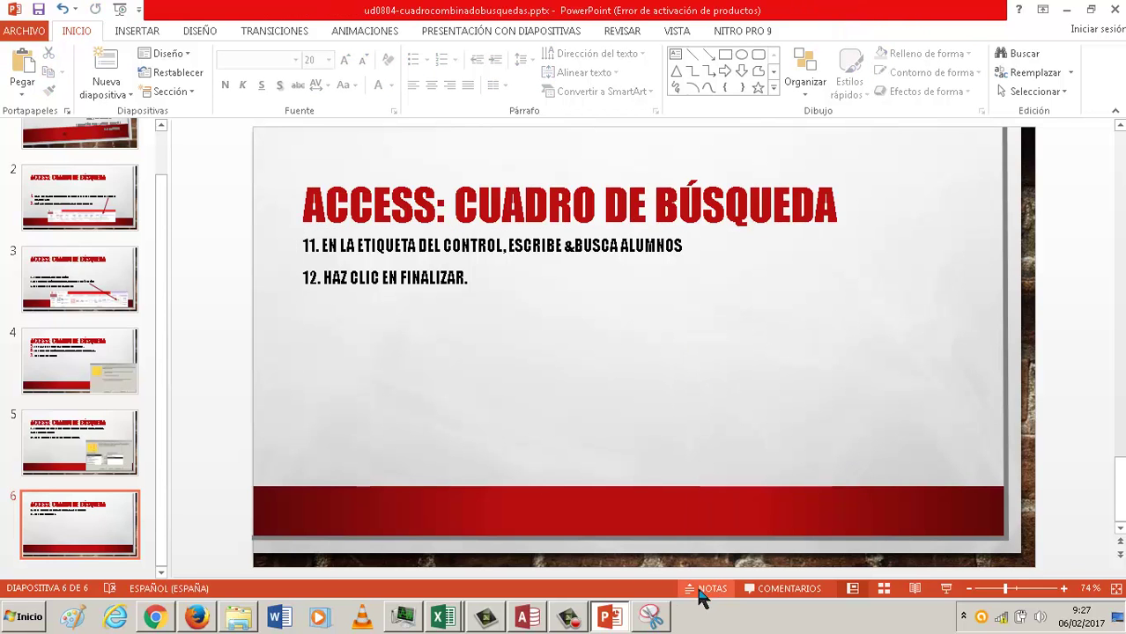
# Snip FormularioBusqueda's header showing the Busqueda label and Independiente combo box
pyautogui.click(533, 617)
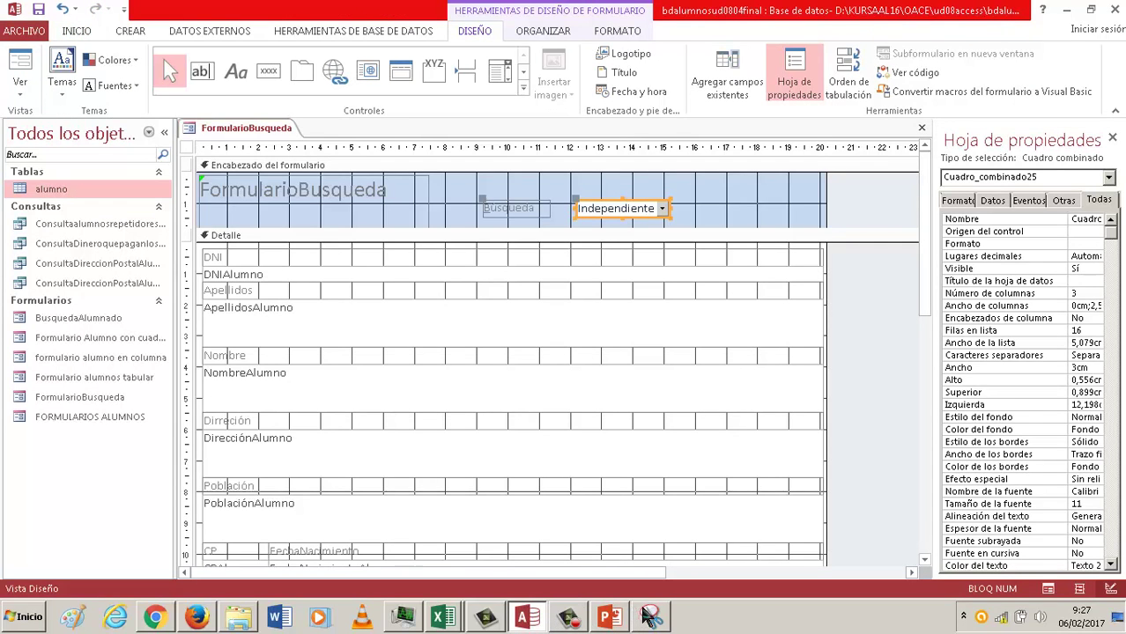
pyautogui.click(650, 616)
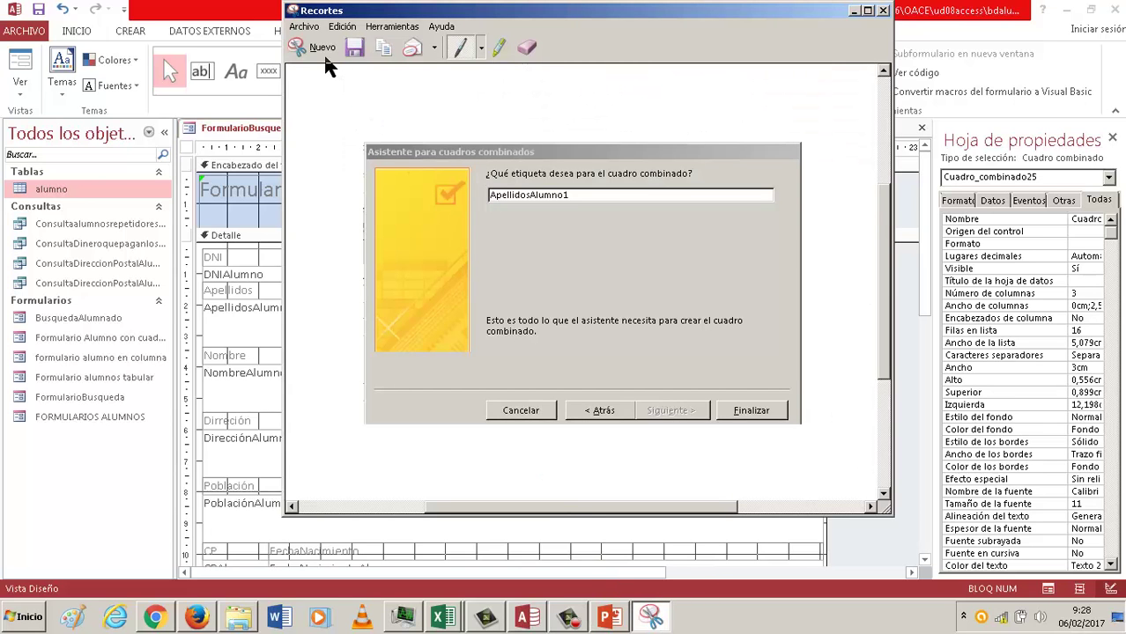
pyautogui.click(318, 48)
pyautogui.moveTo(175, 115)
pyautogui.mouseDown()
pyautogui.moveTo(689, 166)
pyautogui.moveTo(823, 250)
pyautogui.mouseUp()
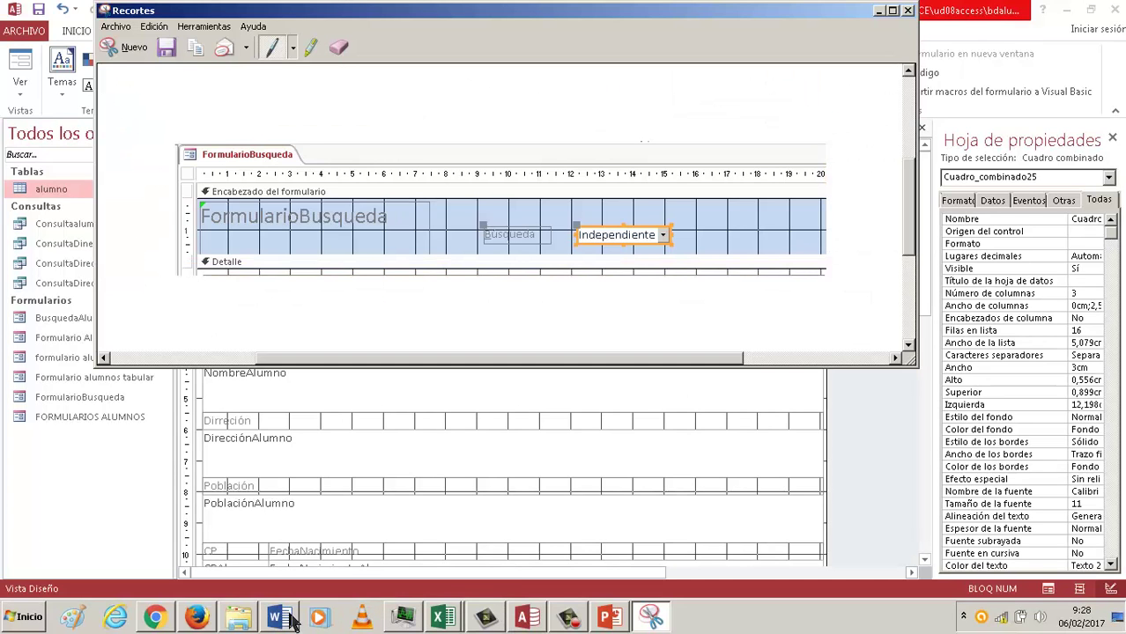
pyautogui.click(527, 619)
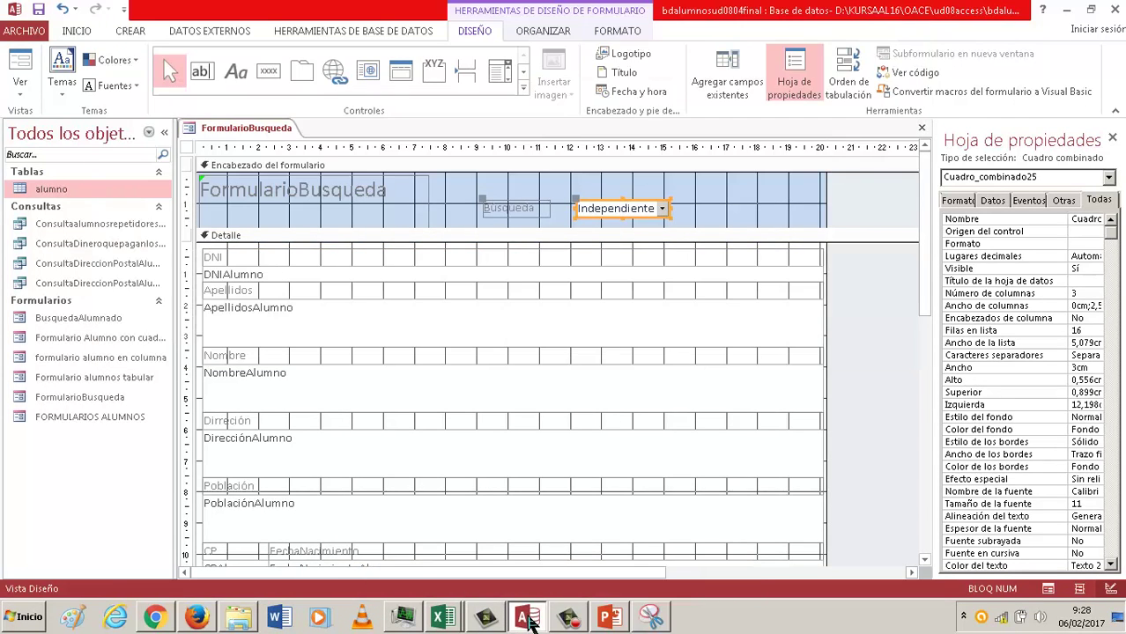
pyautogui.click(527, 619)
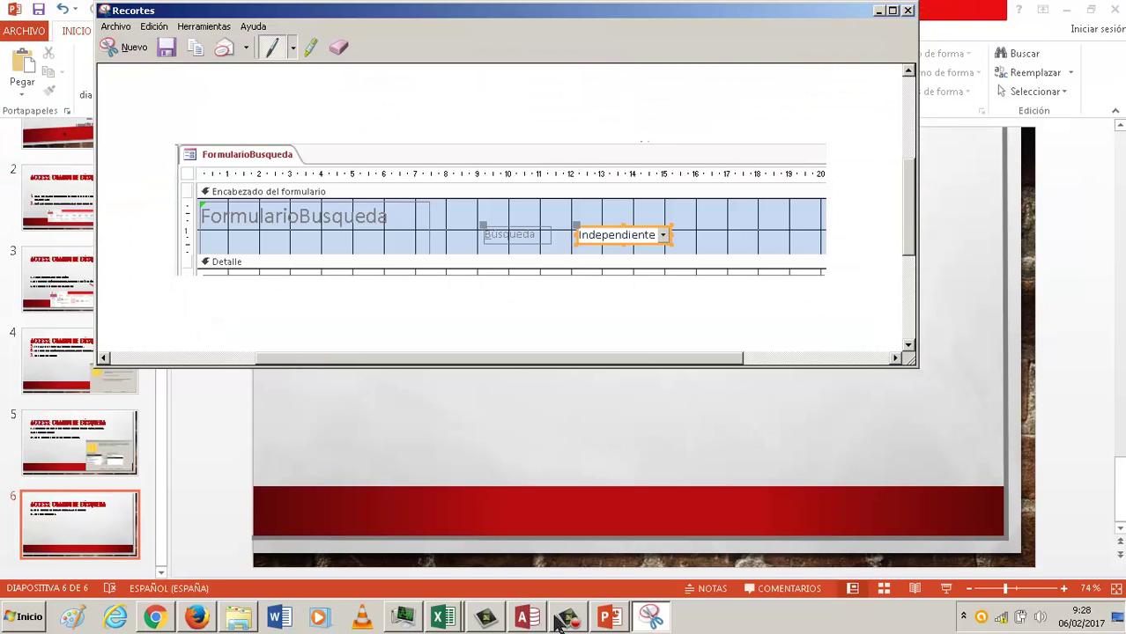
pyautogui.click(611, 618)
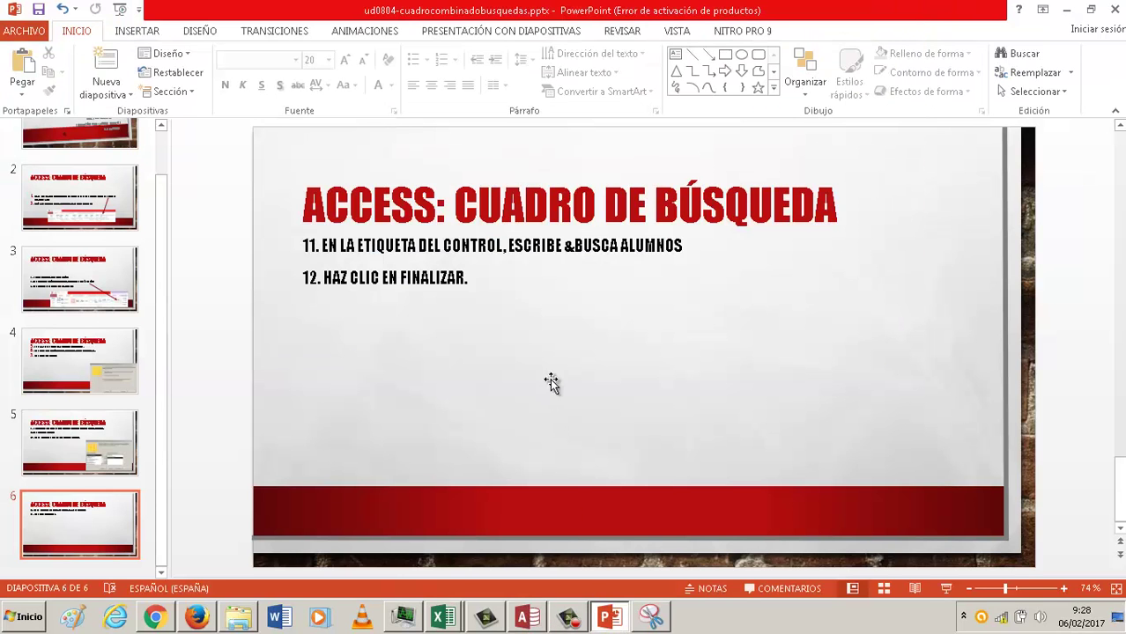
# Paste the form header snip on slide 6, move it below step 12 and enlarge it
pyautogui.hotkey('ctrl', 'v')
pyautogui.moveTo(588, 379); pyautogui.dragTo(585, 410)
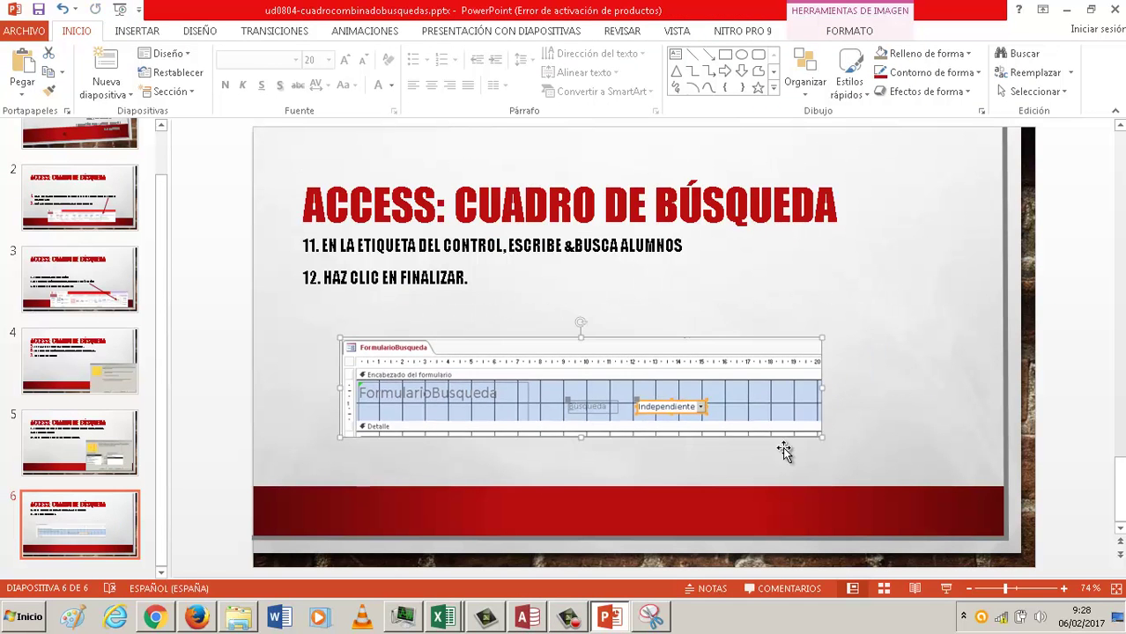
pyautogui.moveTo(822, 434)
pyautogui.mouseDown()
pyautogui.moveTo(884, 482)
pyautogui.moveTo(860, 462)
pyautogui.mouseUp()
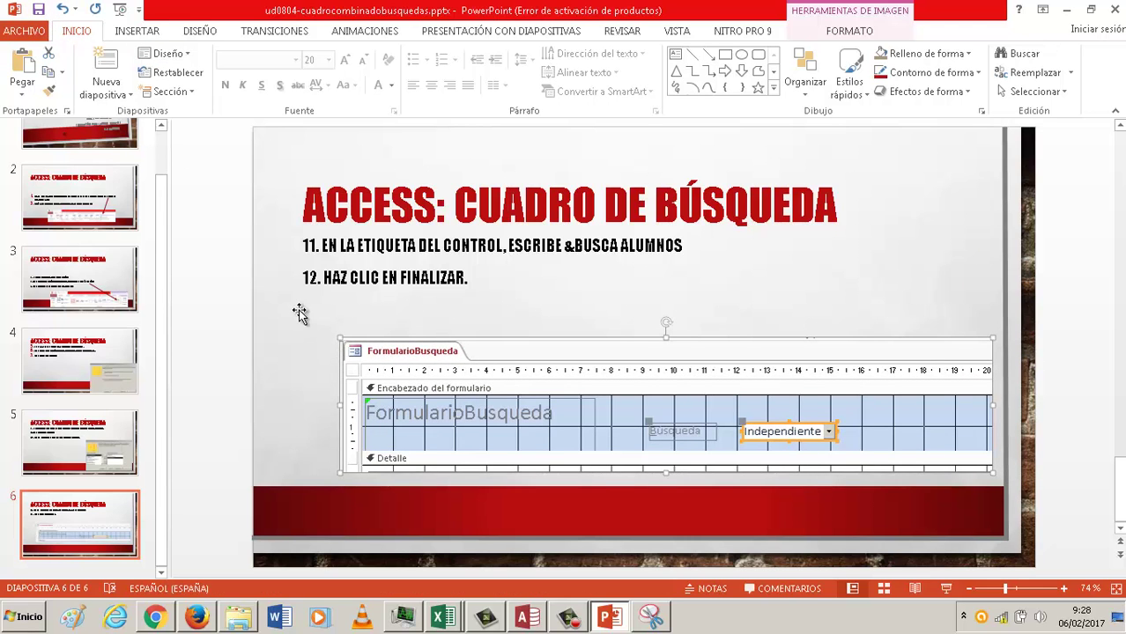